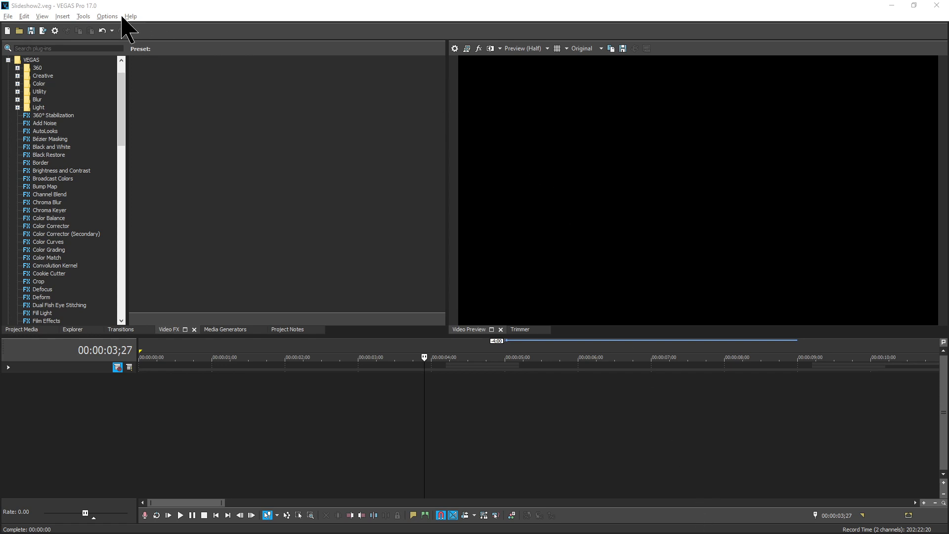
Toggle automatic overlapping of multiple selected media when added in the Editing preferences and accept the preferences.
{"action": "left_click", "coordinate": [114, 17]}
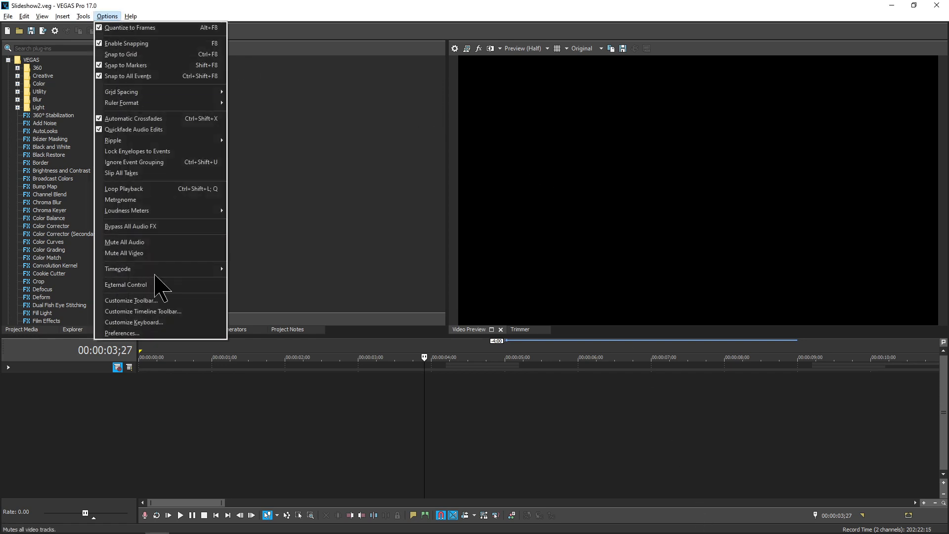
{"action": "left_click", "coordinate": [168, 333]}
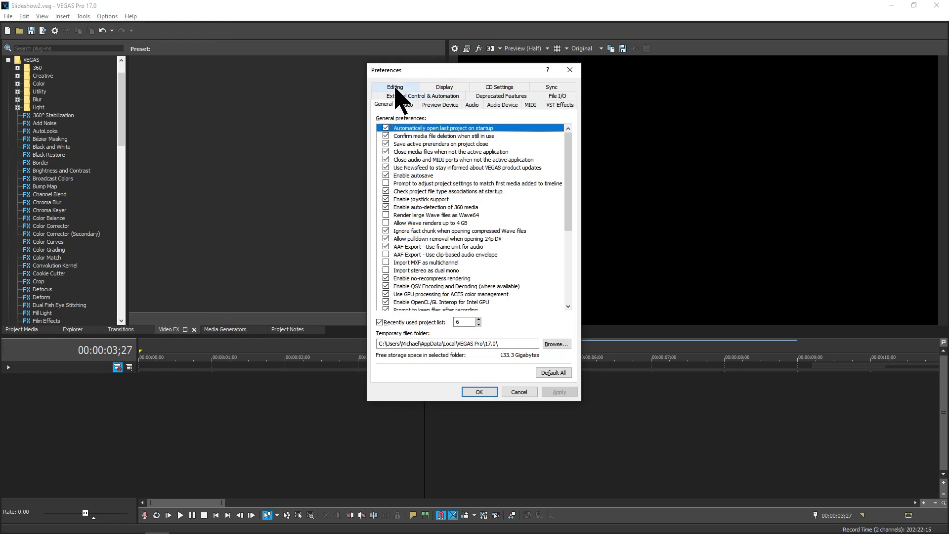
{"action": "left_click", "coordinate": [395, 87]}
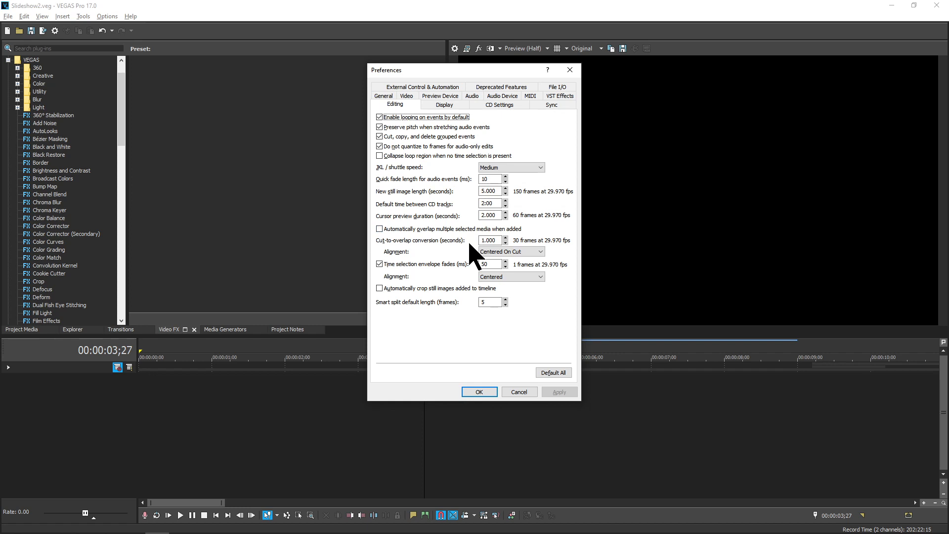
{"action": "left_click", "coordinate": [408, 229]}
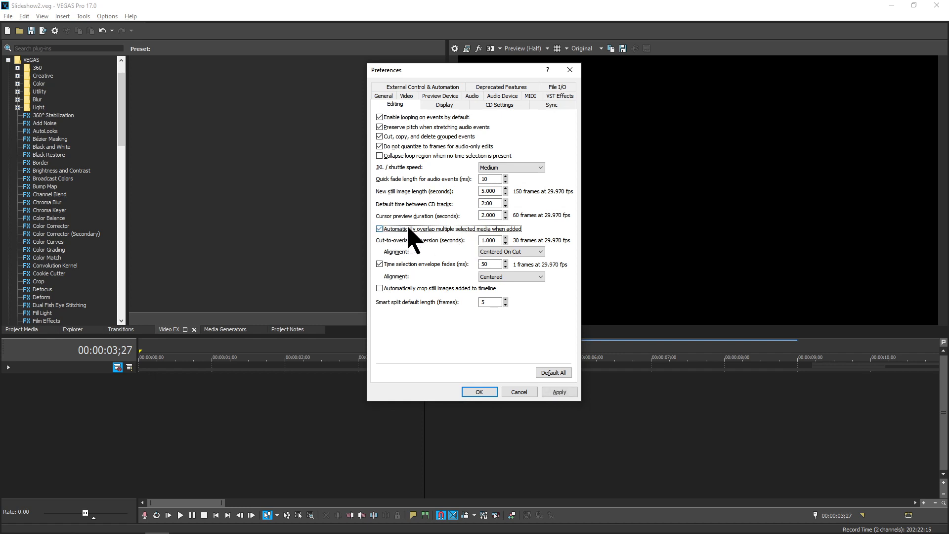
{"action": "left_click", "coordinate": [489, 394]}
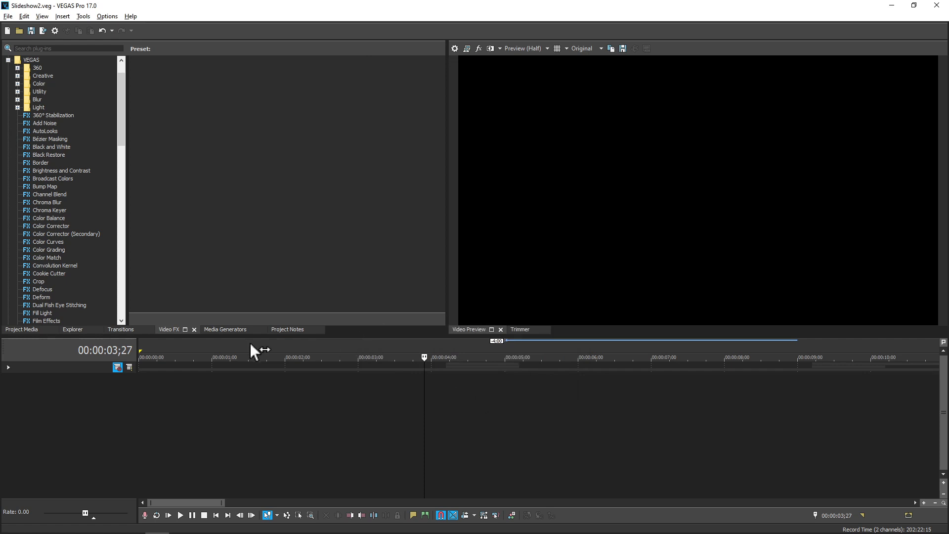
Place all images from IMG_7371 to IMG_7477 in the project media on a new video track, starting at the timeline's beginning.
{"action": "left_click", "coordinate": [25, 330]}
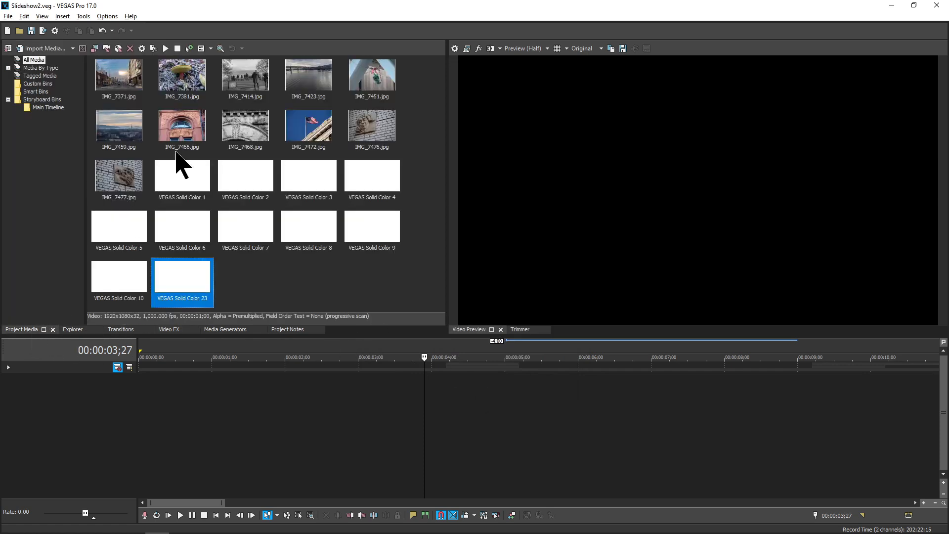
{"action": "left_click", "coordinate": [131, 88]}
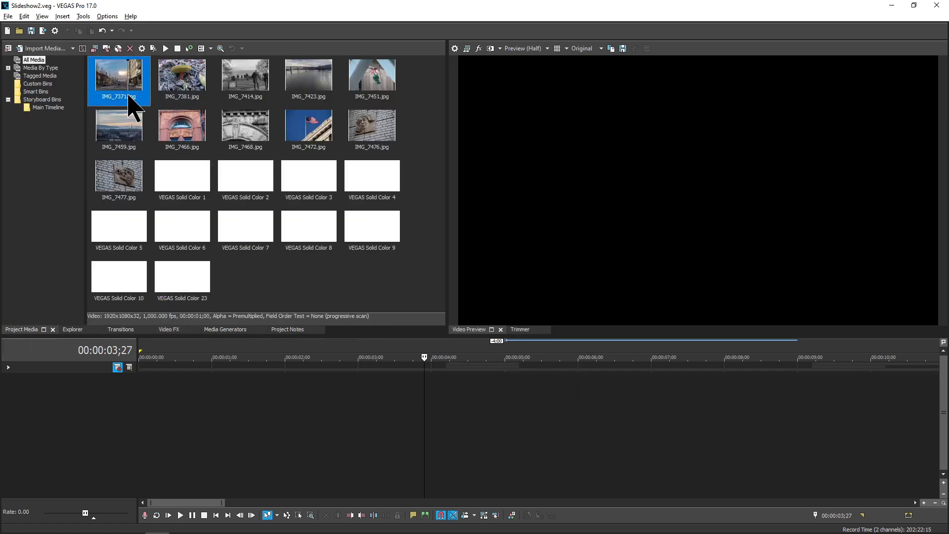
{"action": "left_click", "coordinate": [125, 184], "text": "shift"}
{"action": "left_click_drag", "start_coordinate": [120, 95], "coordinate": [141, 420]}
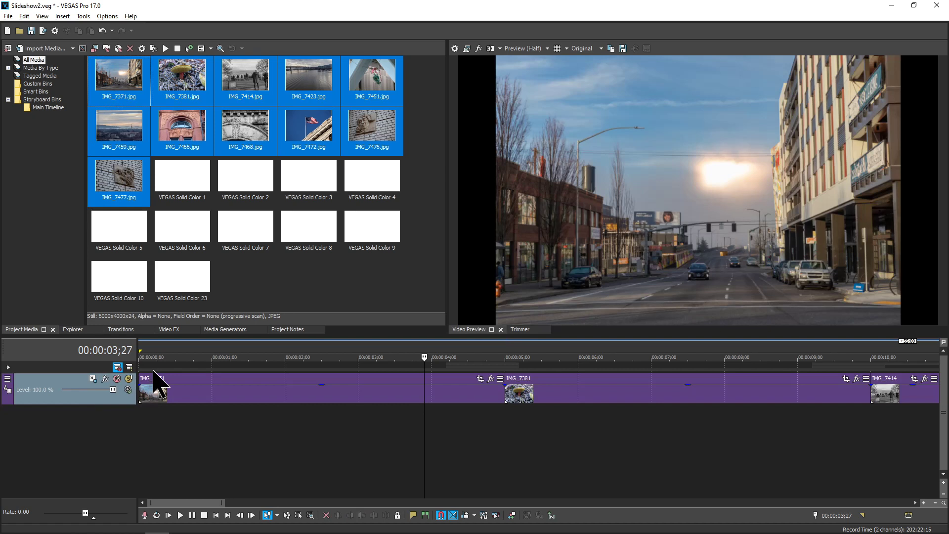
Insert two empty video tracks above the image track and group all three tracks into one track group.
{"action": "left_click", "coordinate": [39, 389]}
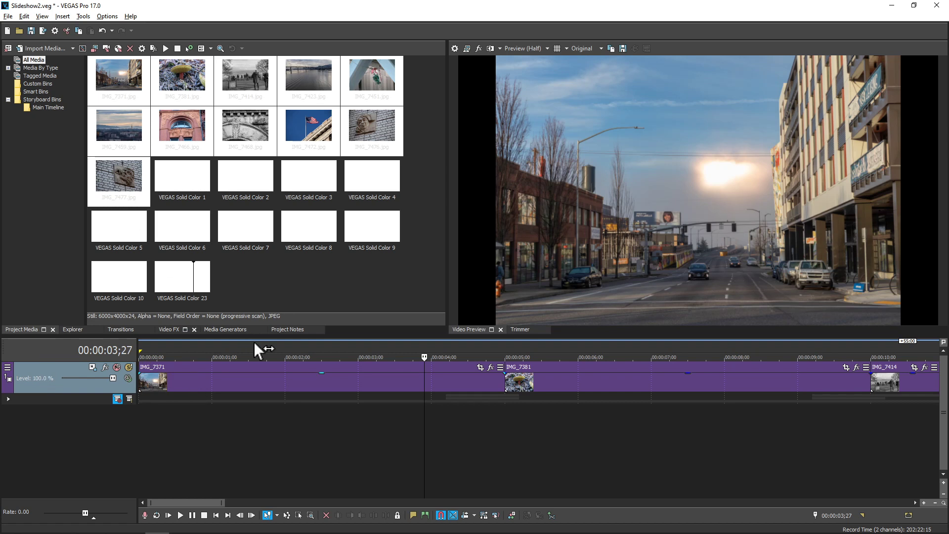
{"action": "key", "text": "ctrl+shift+q"}
{"action": "key", "text": "ctrl+shift+q"}
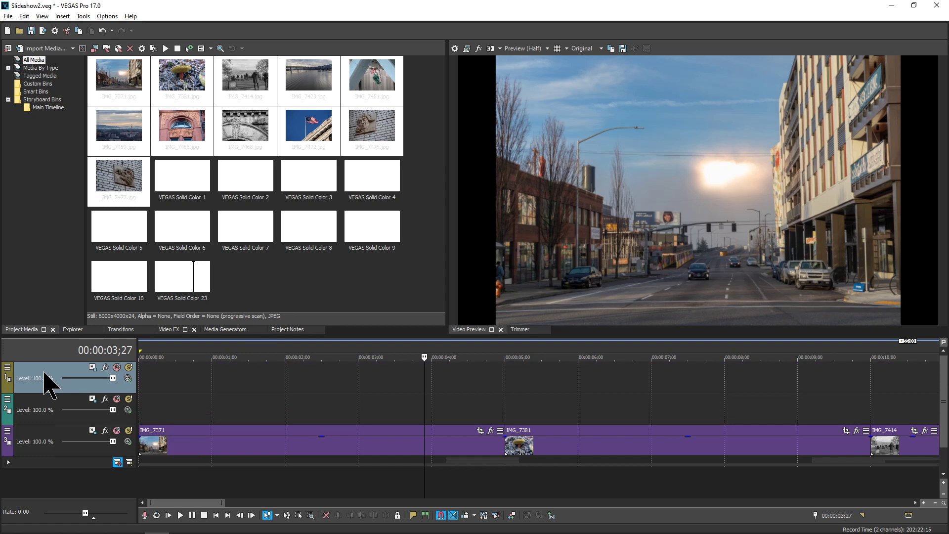
{"action": "right_click", "coordinate": [55, 431]}
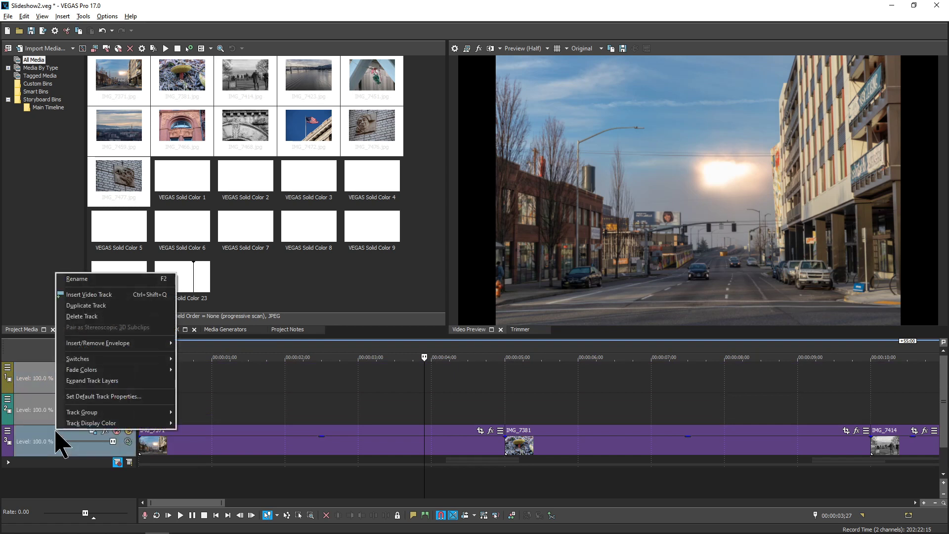
{"action": "mouse_move", "coordinate": [94, 415]}
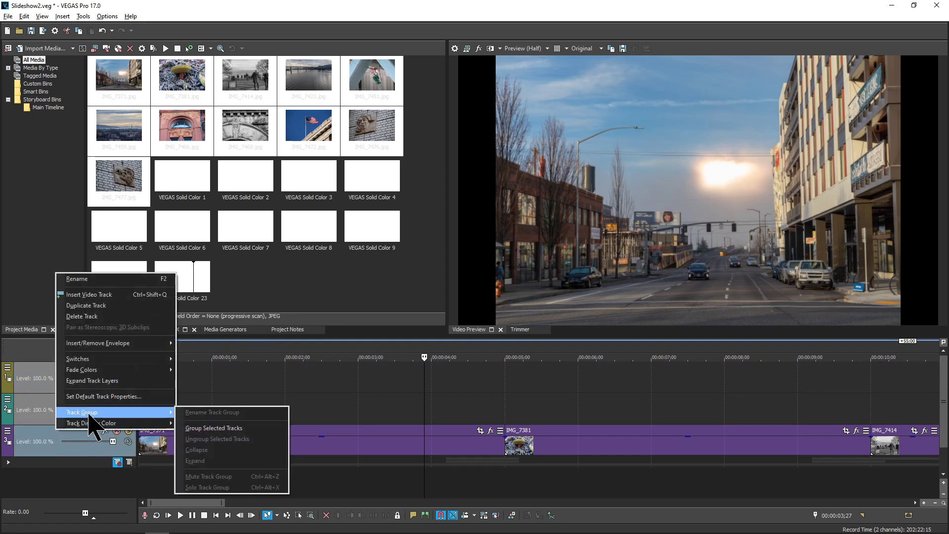
{"action": "left_click", "coordinate": [204, 428]}
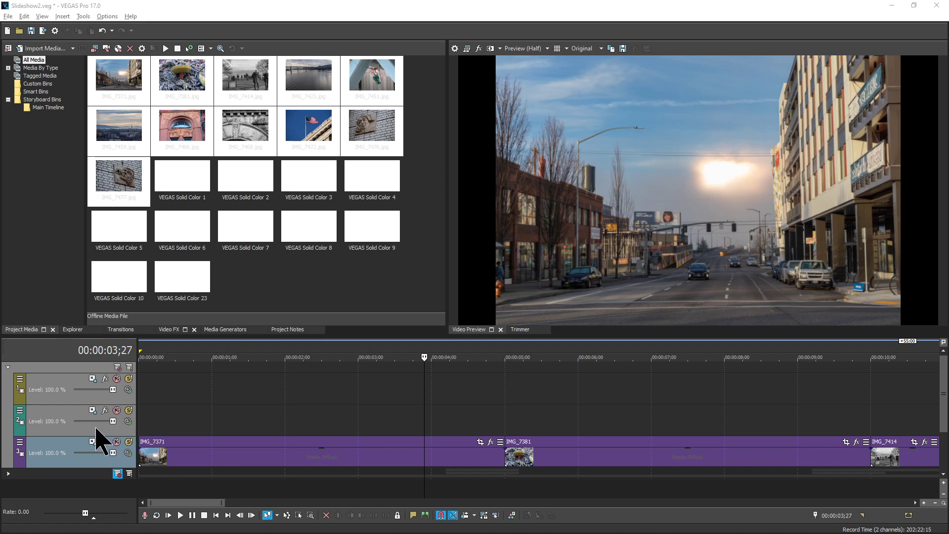
{"action": "left_click", "coordinate": [20, 410]}
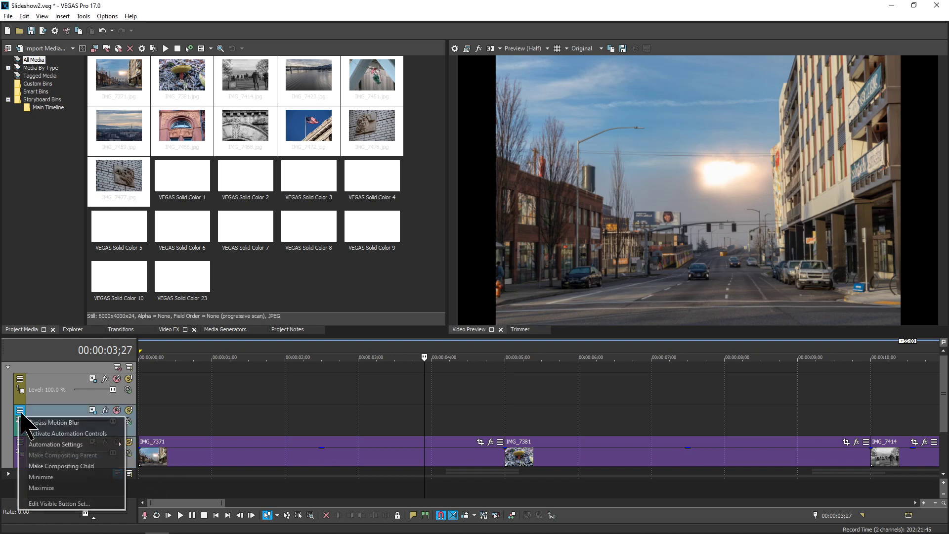
{"action": "left_click", "coordinate": [73, 476]}
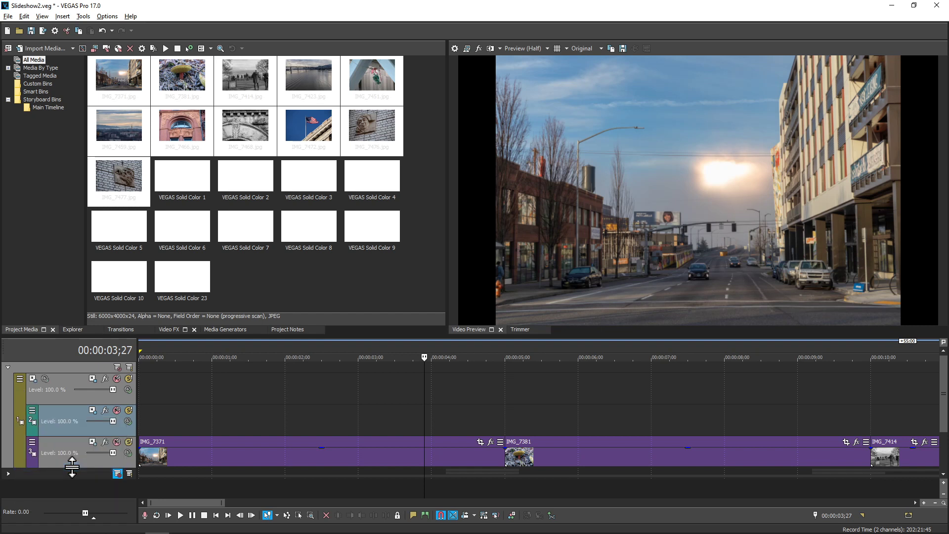
{"action": "key", "text": "ctrl+z"}
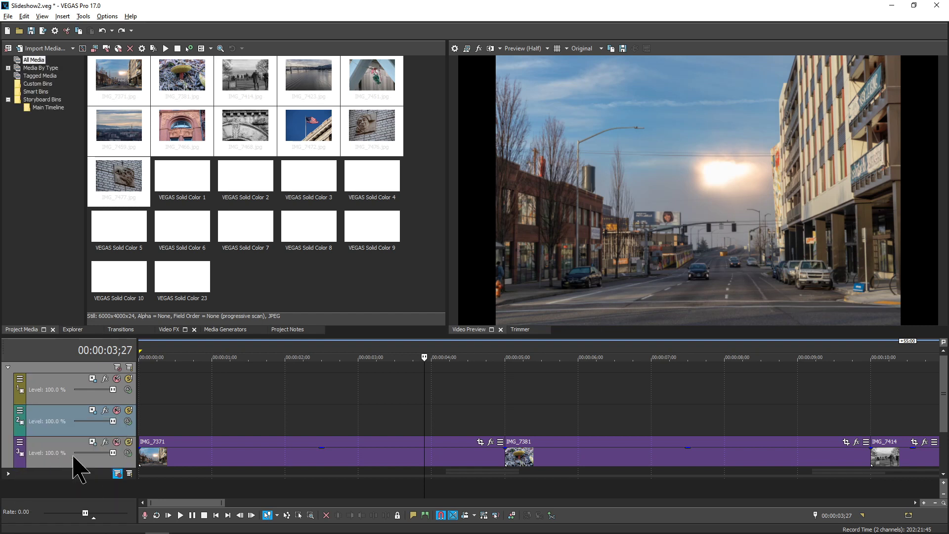
Make track 2 a compositing child of track 1 and set track 1's compositing mode to Multiply (Mask).
{"action": "left_click", "coordinate": [57, 421]}
{"action": "left_click", "coordinate": [20, 411]}
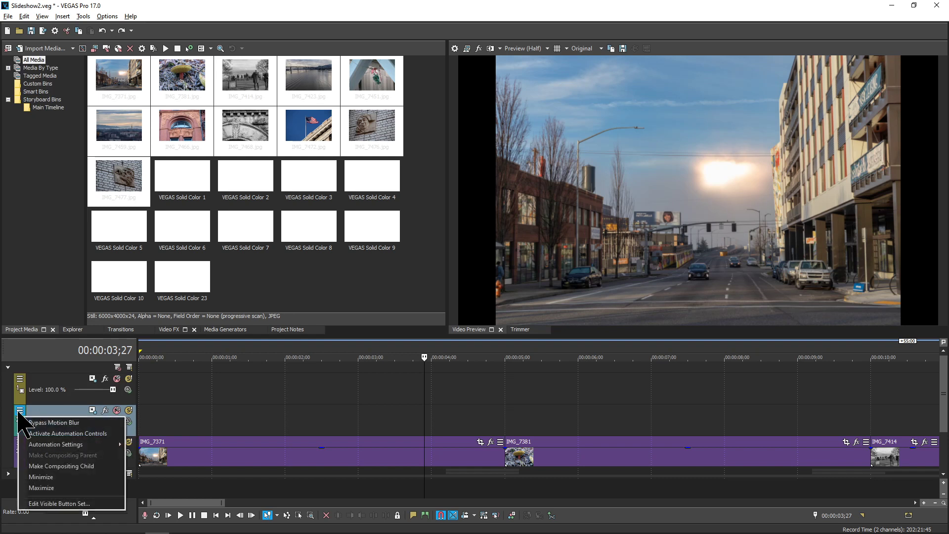
{"action": "left_click", "coordinate": [84, 466]}
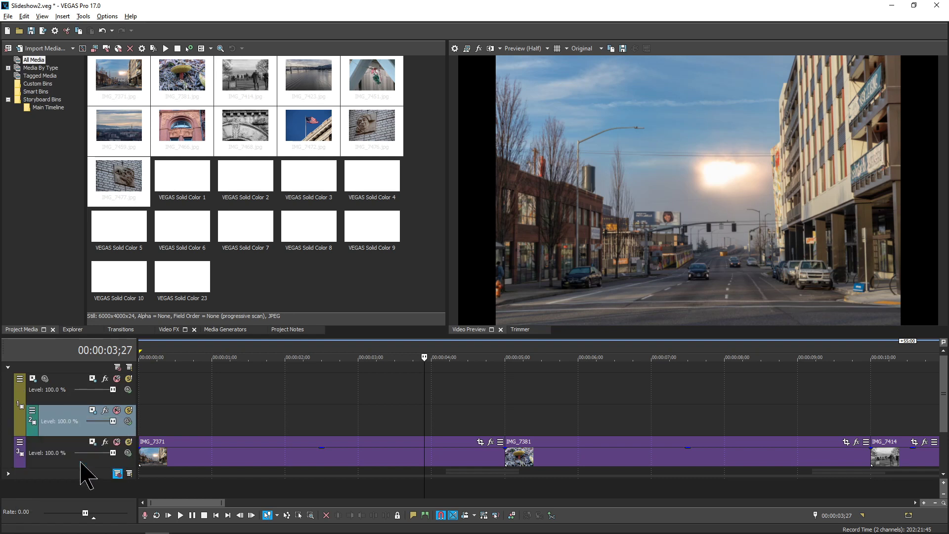
{"action": "left_click", "coordinate": [128, 389]}
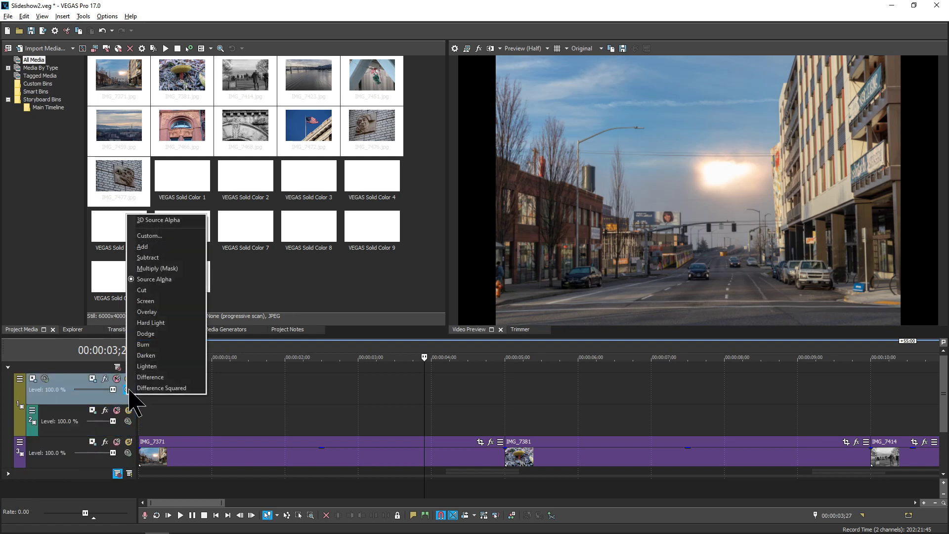
{"action": "left_click", "coordinate": [175, 270]}
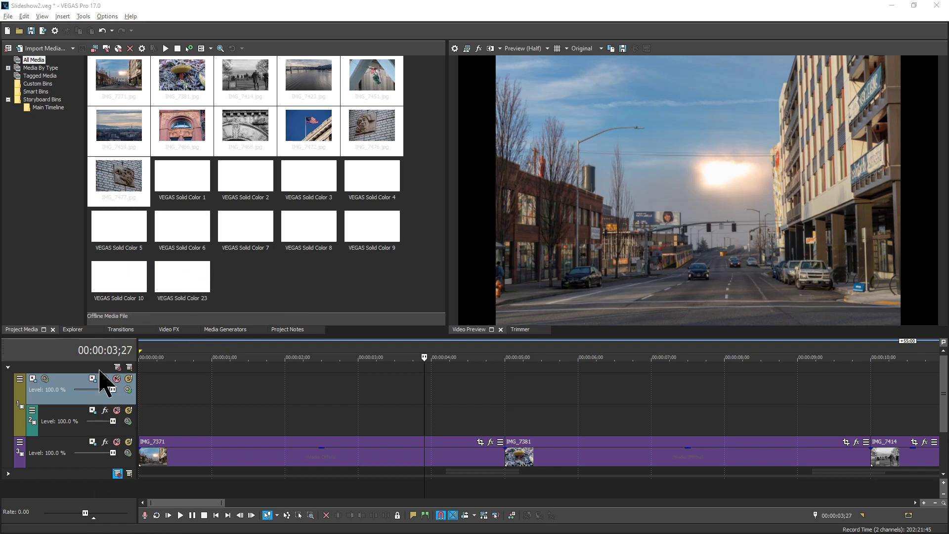
Check which controls are set to appear in the video track headers, leaving the selection as it is.
{"action": "left_click", "coordinate": [20, 379]}
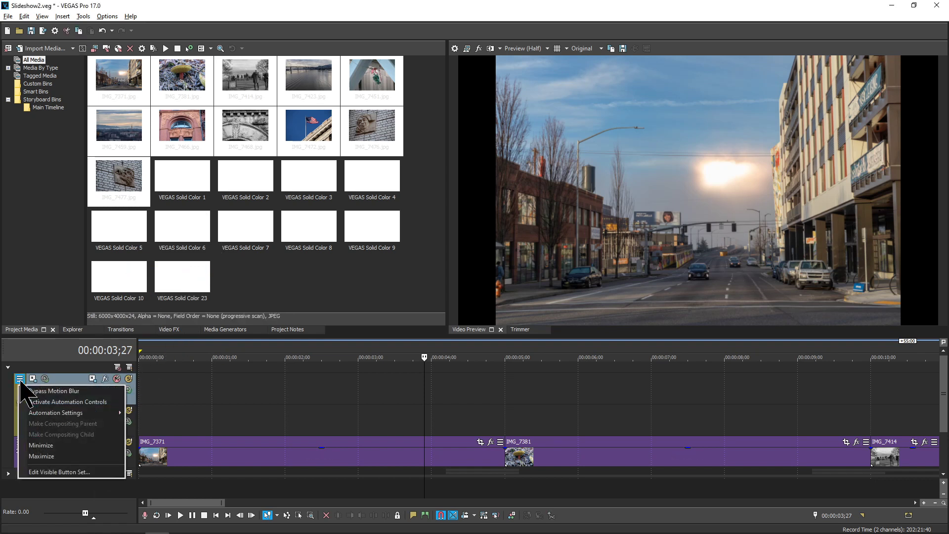
{"action": "left_click", "coordinate": [75, 472]}
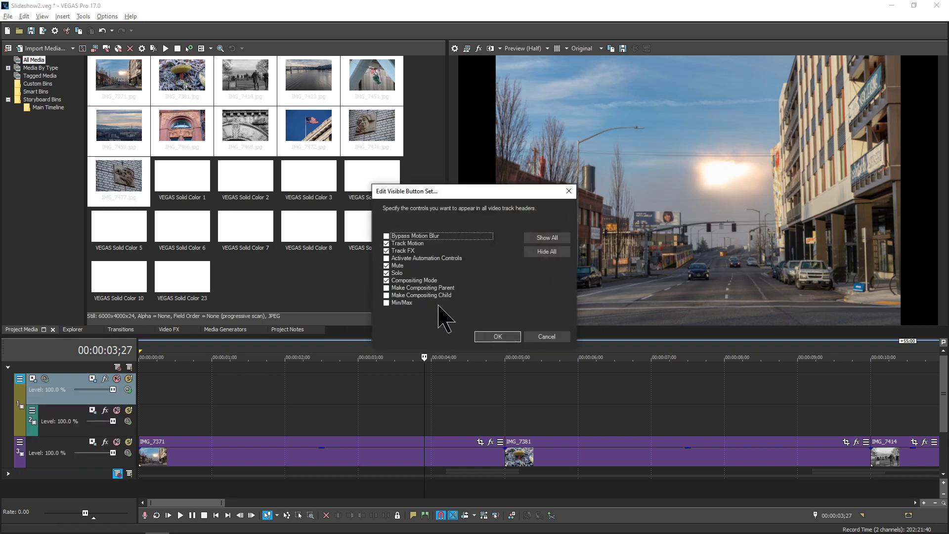
{"action": "left_click", "coordinate": [496, 338]}
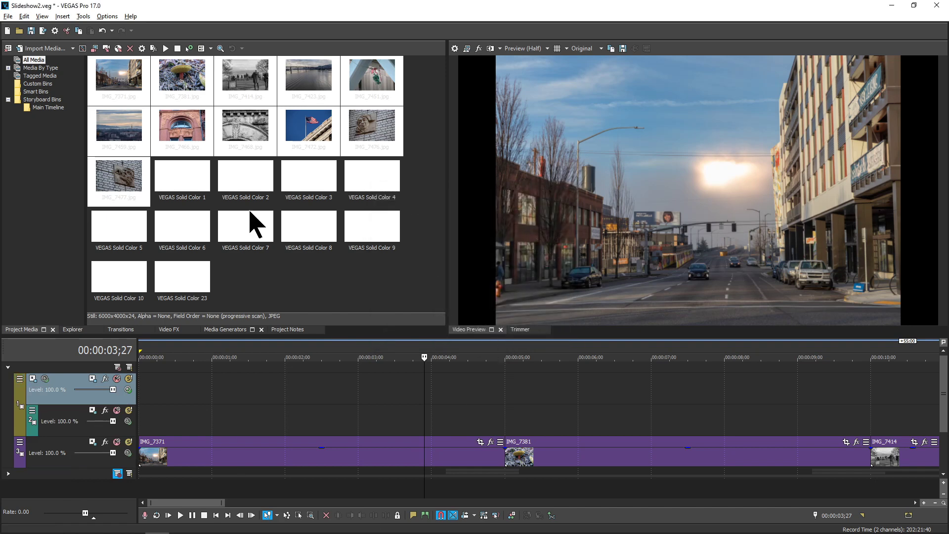
Add a white Solid Color to track 2 as a one-second event that ends where the first image ends.
{"action": "left_click", "coordinate": [228, 330]}
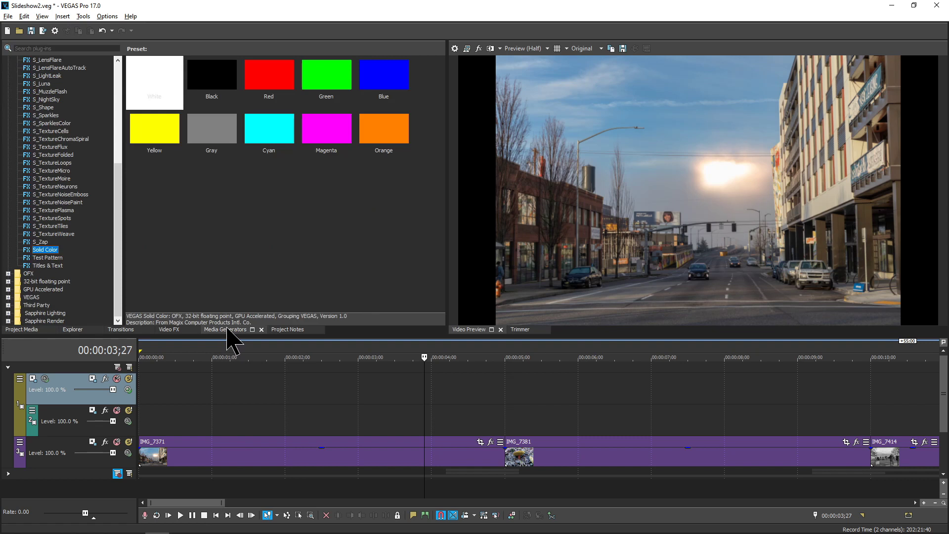
{"action": "left_click_drag", "start_coordinate": [143, 79], "coordinate": [204, 421]}
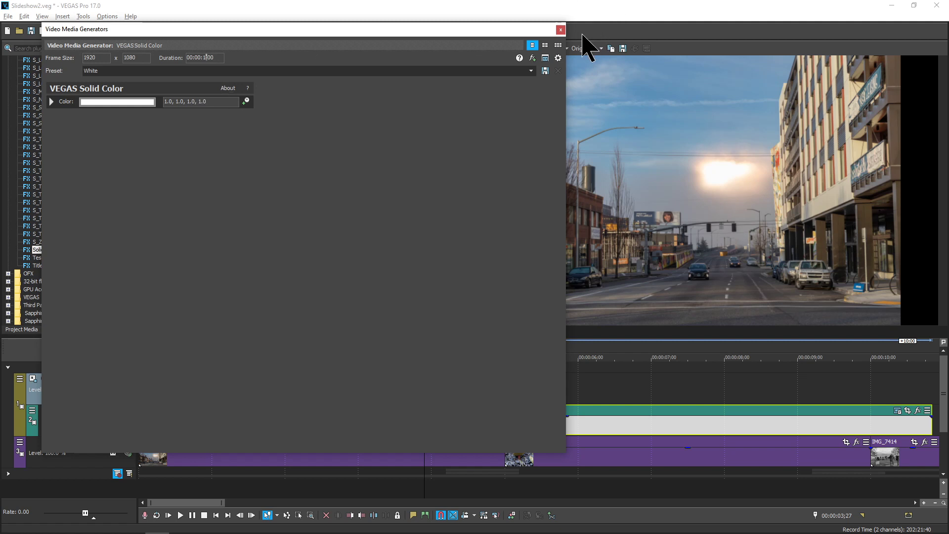
{"action": "left_click", "coordinate": [561, 30]}
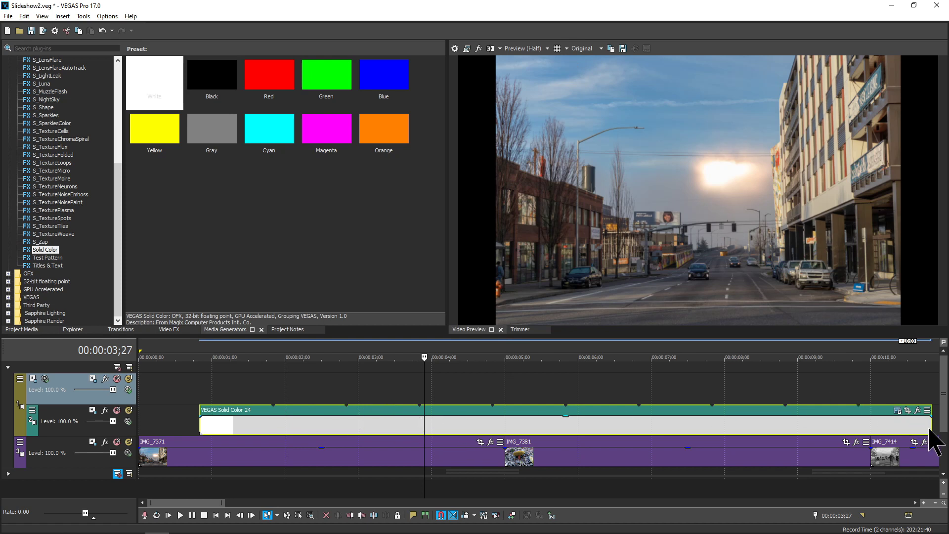
{"action": "left_click_drag", "start_coordinate": [930, 423], "coordinate": [474, 426]}
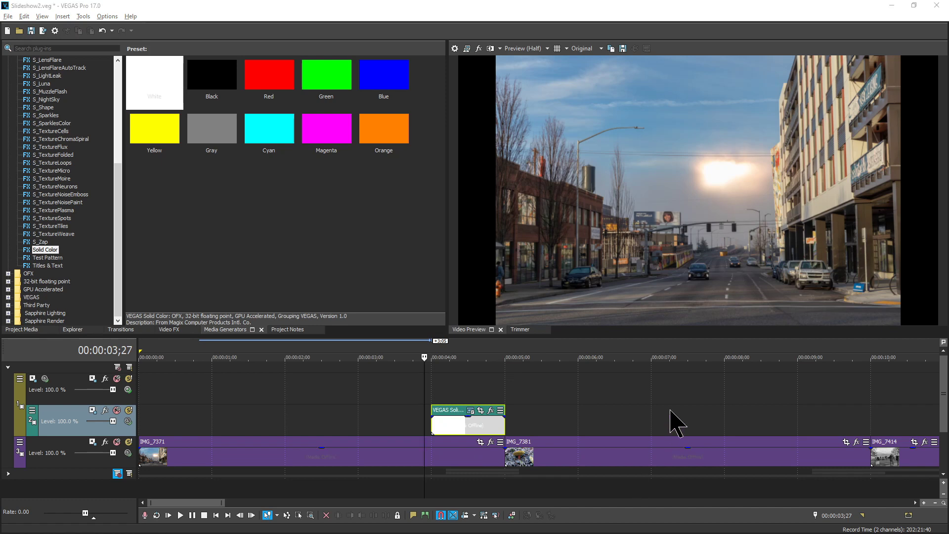
{"action": "left_click", "coordinate": [491, 410]}
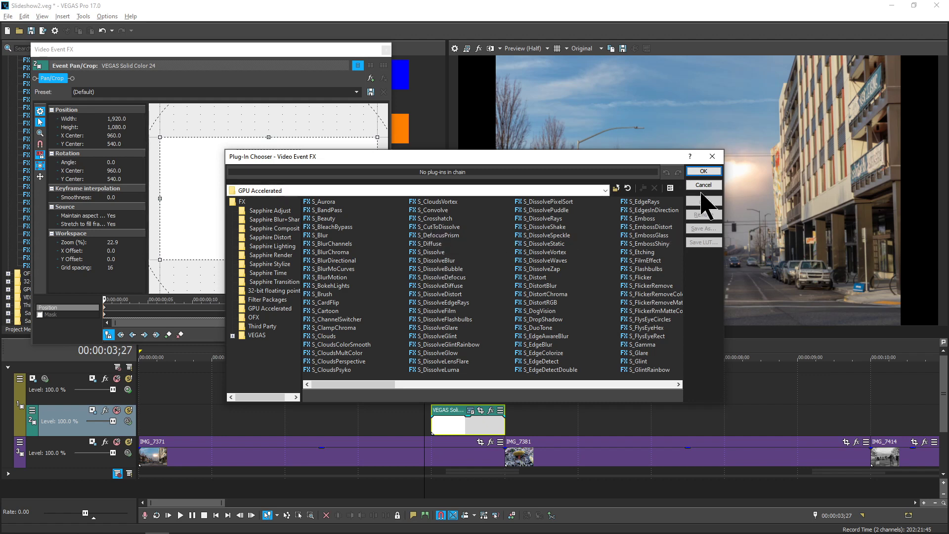
{"action": "left_click", "coordinate": [704, 185]}
{"action": "left_click", "coordinate": [386, 50]}
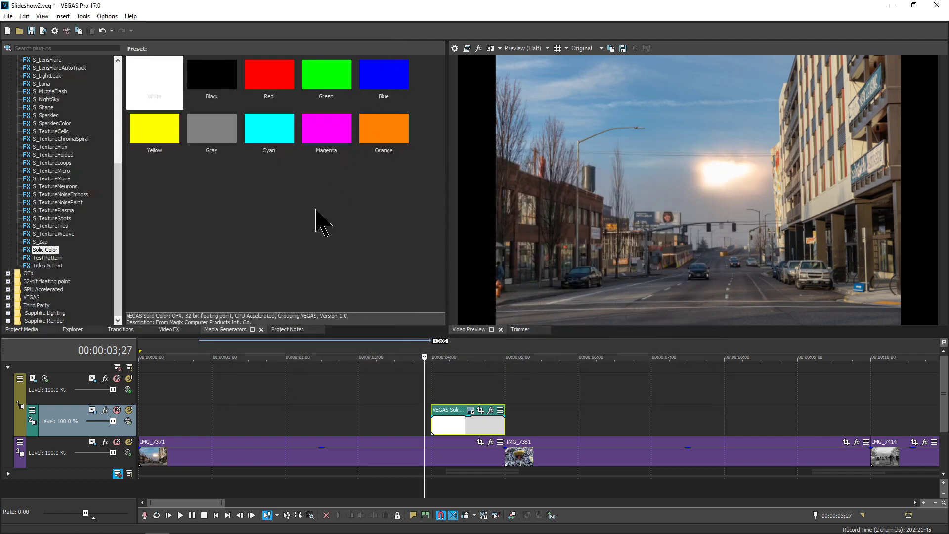
Apply the default Chroma Keyer effect to the white solid color event and set its key color to black.
{"action": "left_click", "coordinate": [169, 330]}
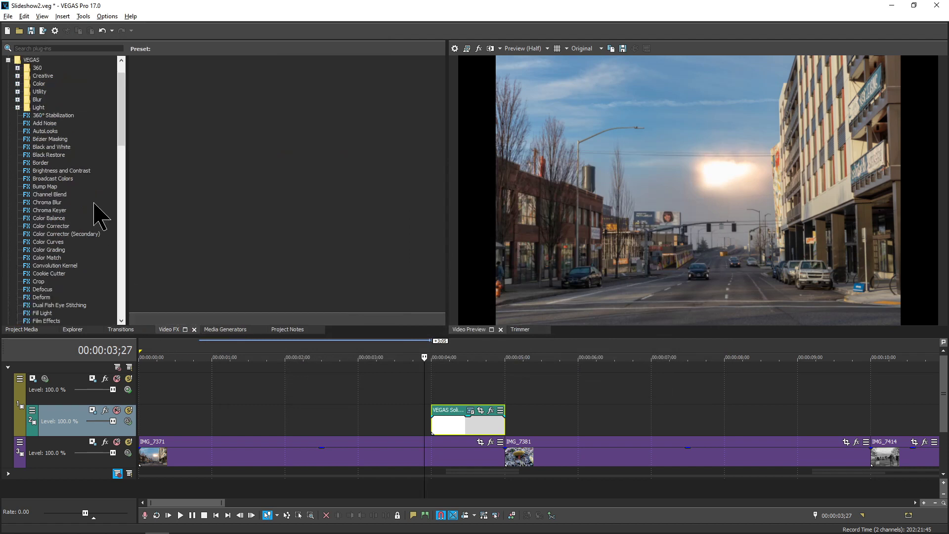
{"action": "left_click", "coordinate": [58, 204]}
{"action": "left_click", "coordinate": [50, 210]}
{"action": "left_click_drag", "start_coordinate": [162, 82], "coordinate": [476, 437]}
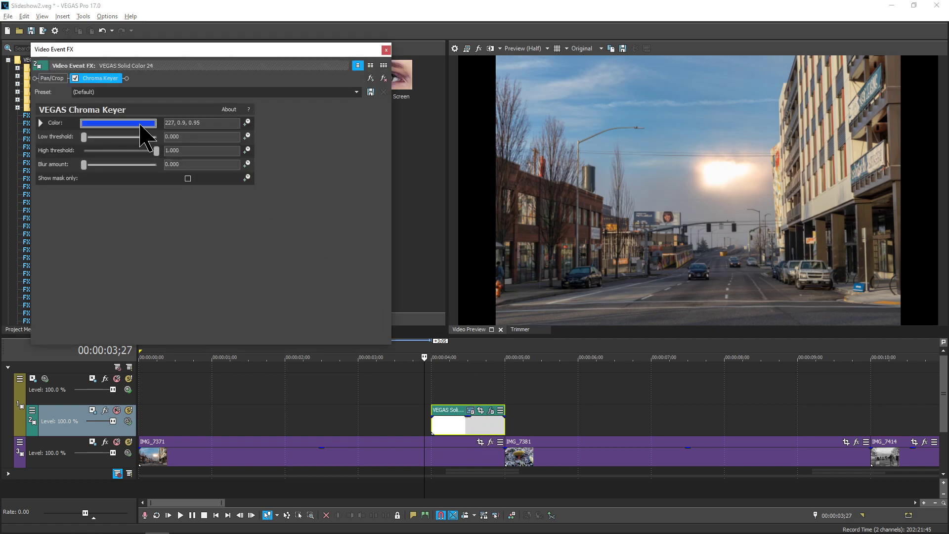
{"action": "left_click", "coordinate": [140, 126]}
{"action": "left_click_drag", "start_coordinate": [126, 152], "coordinate": [18, 248]}
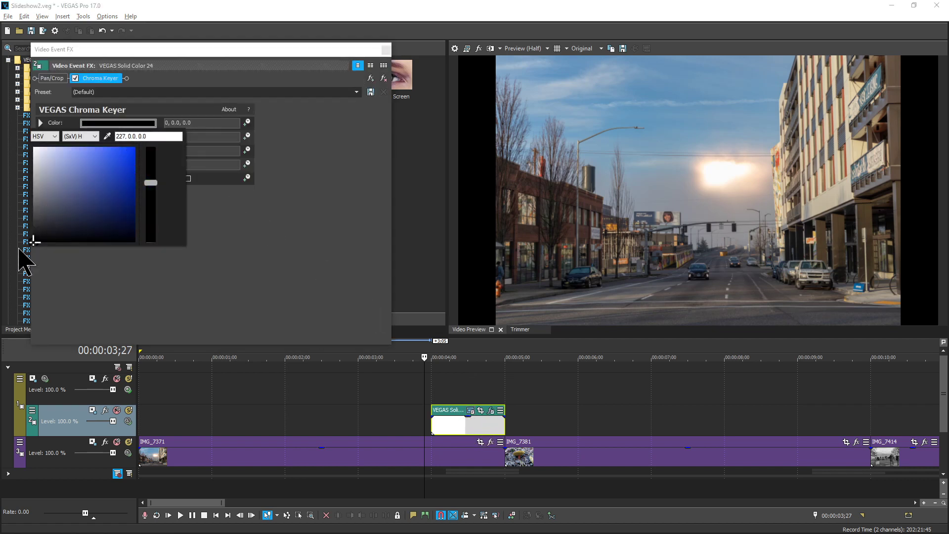
{"action": "left_click", "coordinate": [386, 50]}
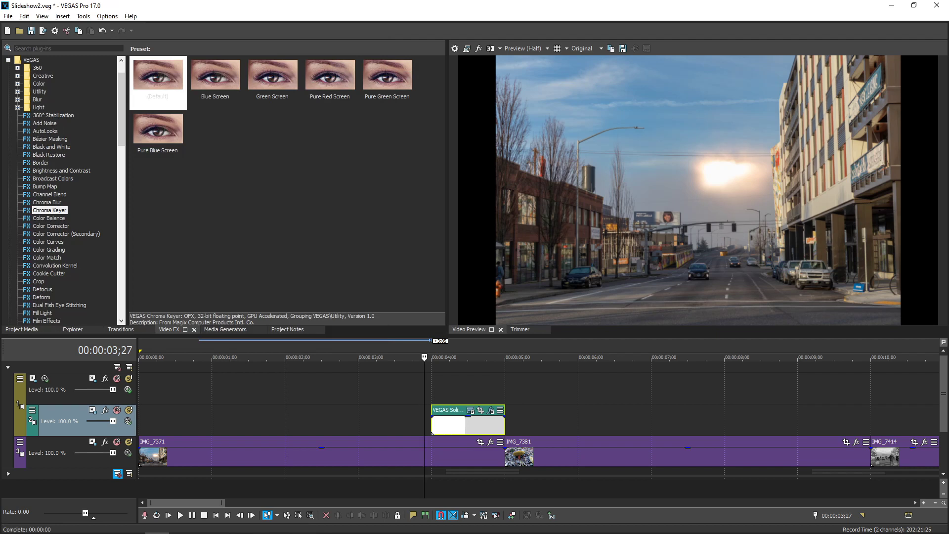
Copy the IMG_7381 event to track 1 so that it starts together with the white solid color event.
{"action": "left_click", "coordinate": [558, 456]}
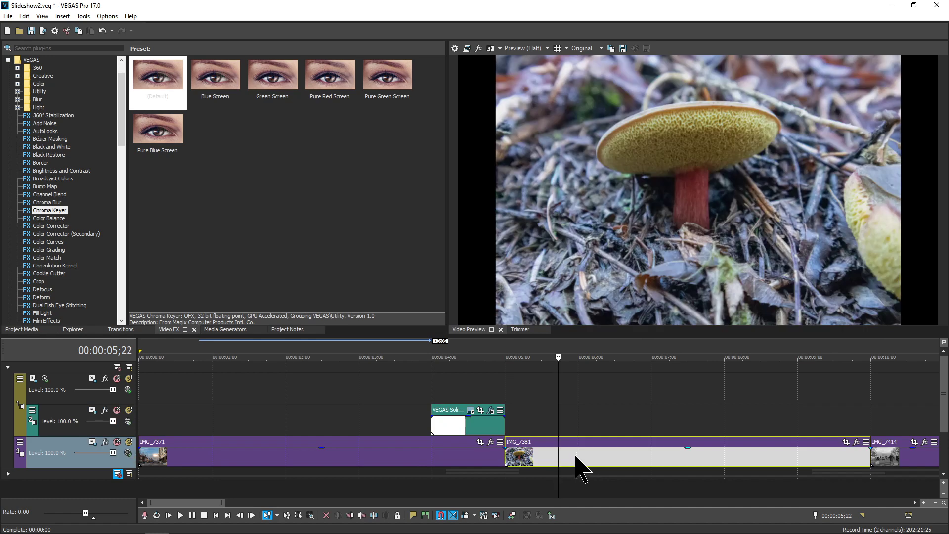
{"action": "left_click_drag", "start_coordinate": [575, 456], "coordinate": [518, 401]}
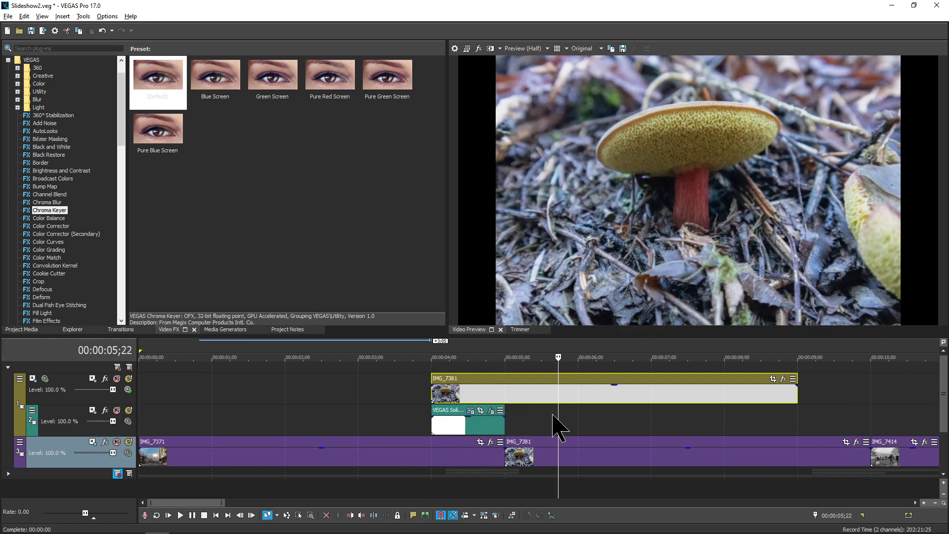
Trim the IMG_7381 event on track 1 to one second so that it ends together with the white solid color event.
{"action": "left_click_drag", "start_coordinate": [797, 394], "coordinate": [508, 395]}
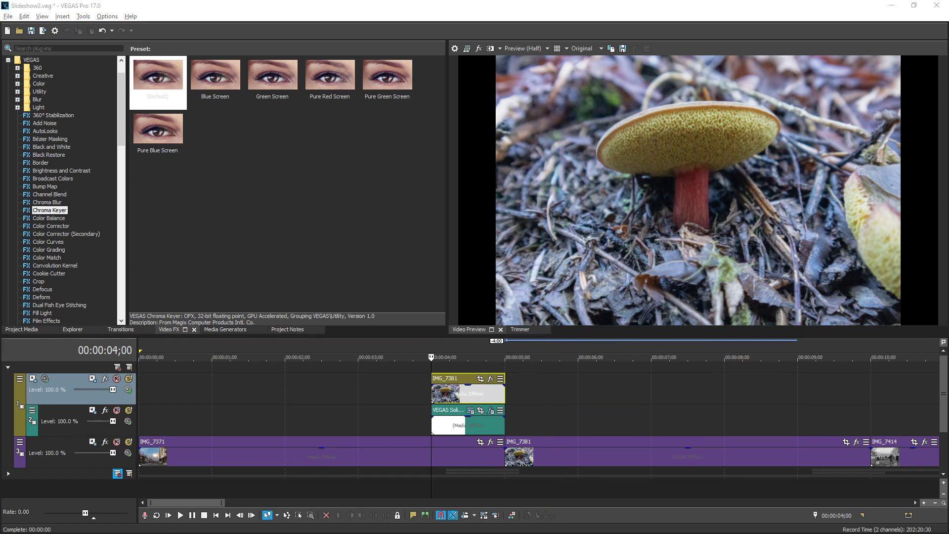
Enable the Pan/Crop mask on the white solid color event and draw two tall, narrow rectangles just outside the frame's left edge.
{"action": "left_click", "coordinate": [480, 411]}
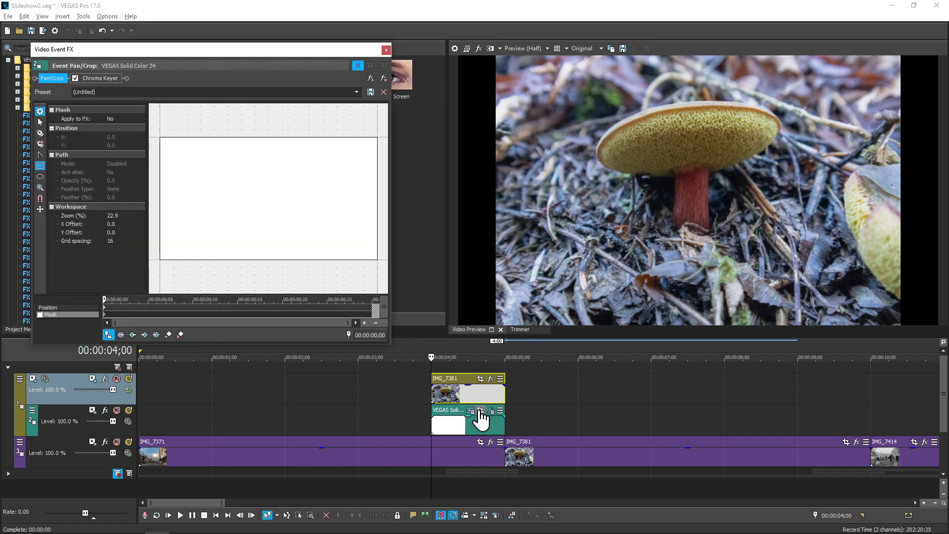
{"action": "scroll", "coordinate": [259, 206], "scroll_direction": "down", "scroll_amount": 1}
{"action": "scroll", "coordinate": [233, 224], "scroll_direction": "down", "scroll_amount": 1}
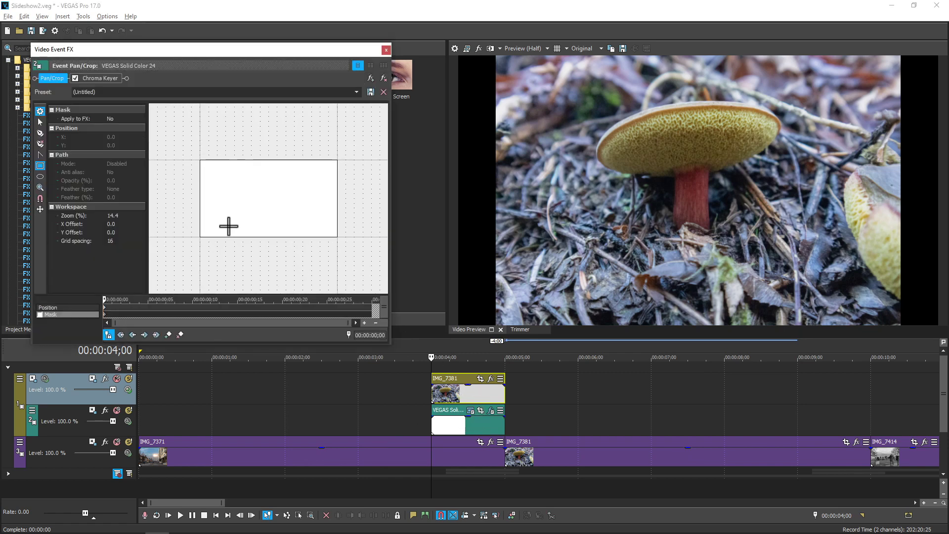
{"action": "left_click", "coordinate": [41, 167]}
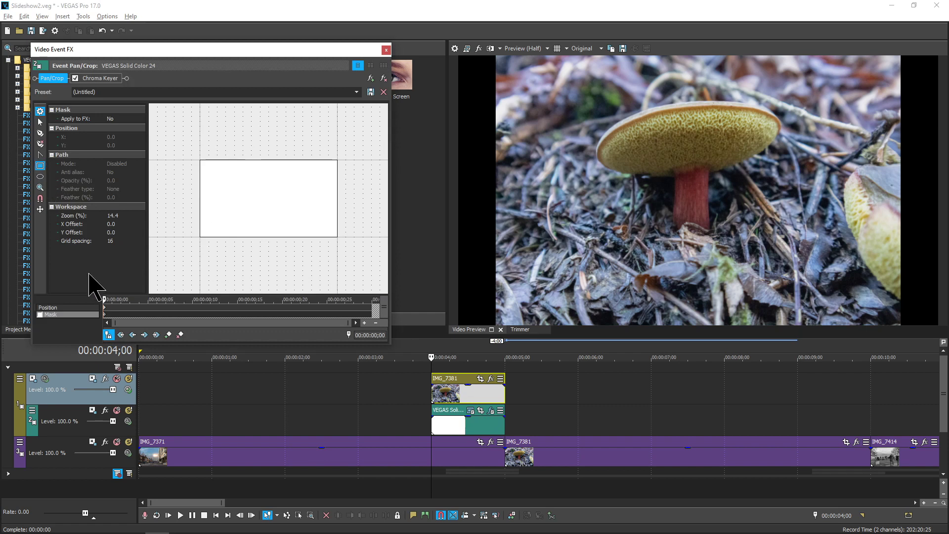
{"action": "left_click", "coordinate": [108, 336]}
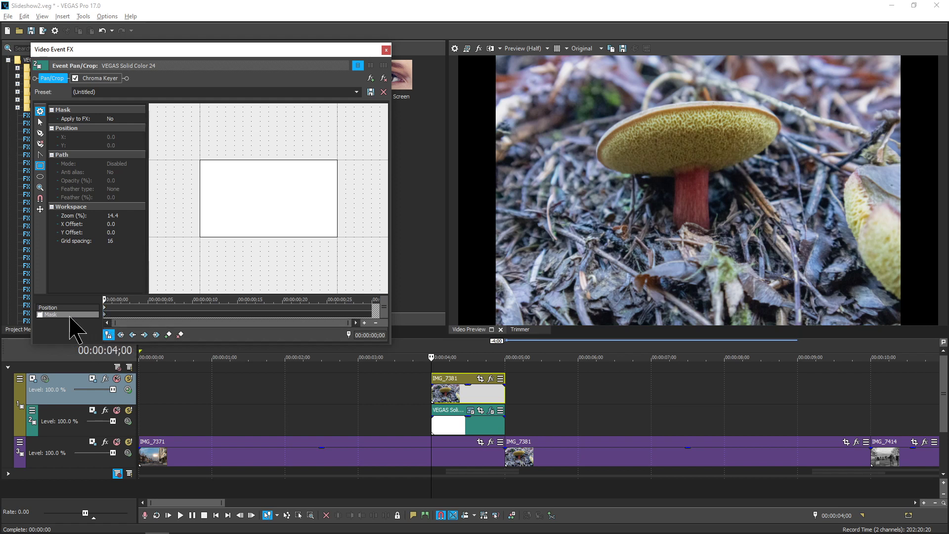
{"action": "left_click", "coordinate": [40, 315]}
{"action": "left_click_drag", "start_coordinate": [186, 153], "coordinate": [197, 243]}
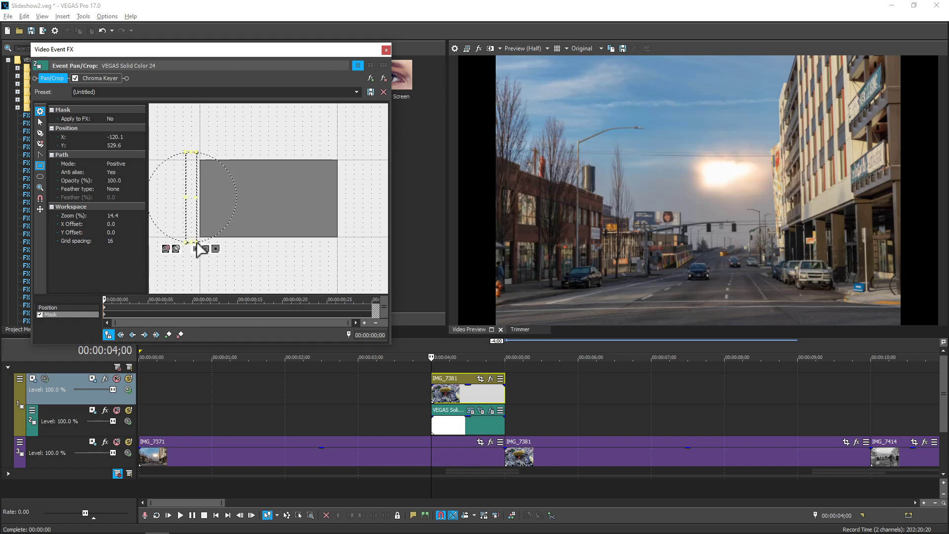
{"action": "left_click_drag", "start_coordinate": [168, 153], "coordinate": [180, 242]}
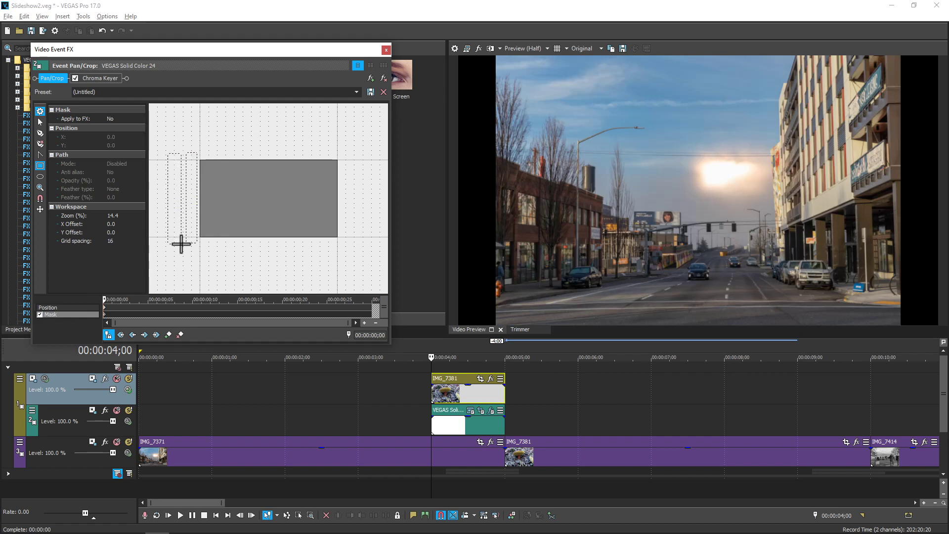
Keyframe both rectangular mask strips past the frame's right edge at 00:00:00;10 and scrub through the movement.
{"action": "left_click", "coordinate": [121, 299]}
{"action": "left_click_drag", "start_coordinate": [121, 299], "coordinate": [192, 299]}
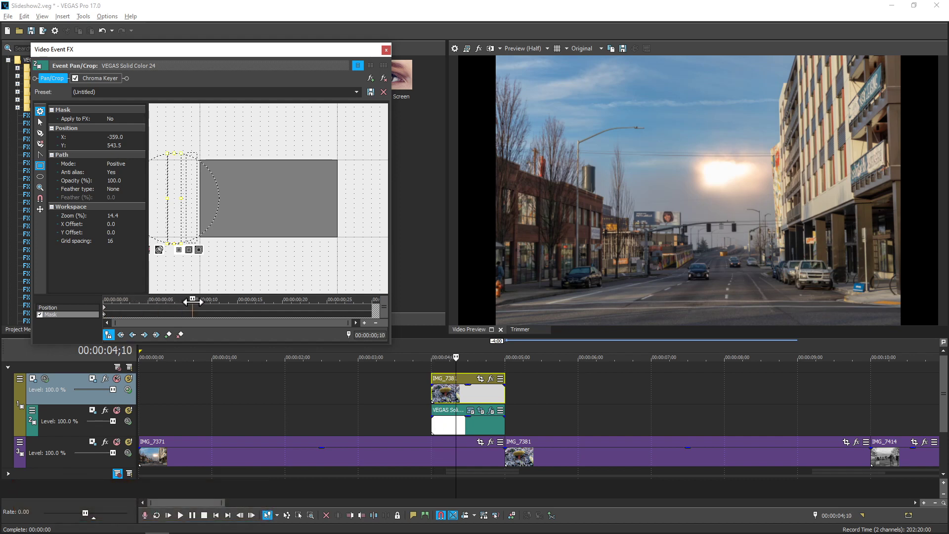
{"action": "left_click", "coordinate": [184, 171]}
{"action": "left_click_drag", "start_coordinate": [175, 162], "coordinate": [347, 164]}
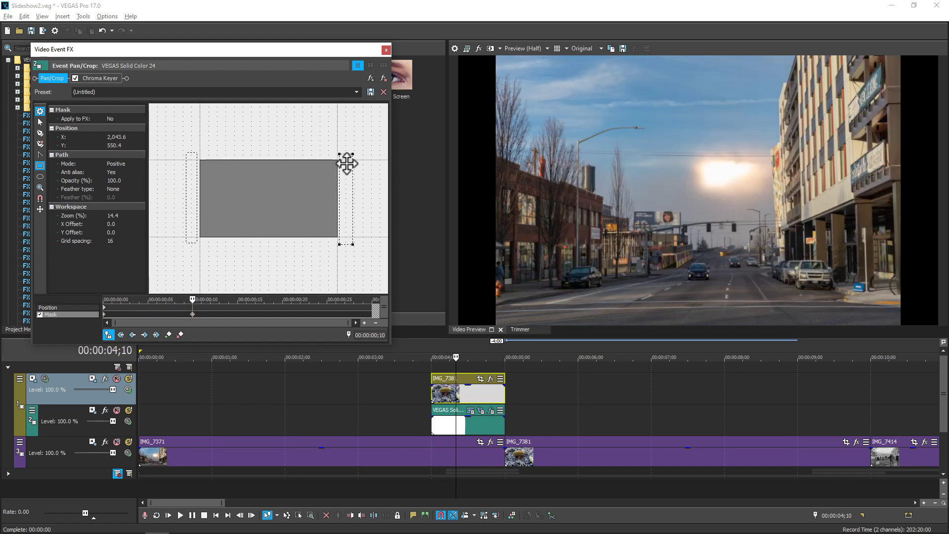
{"action": "left_click", "coordinate": [192, 153]}
{"action": "left_click_drag", "start_coordinate": [196, 175], "coordinate": [367, 176]}
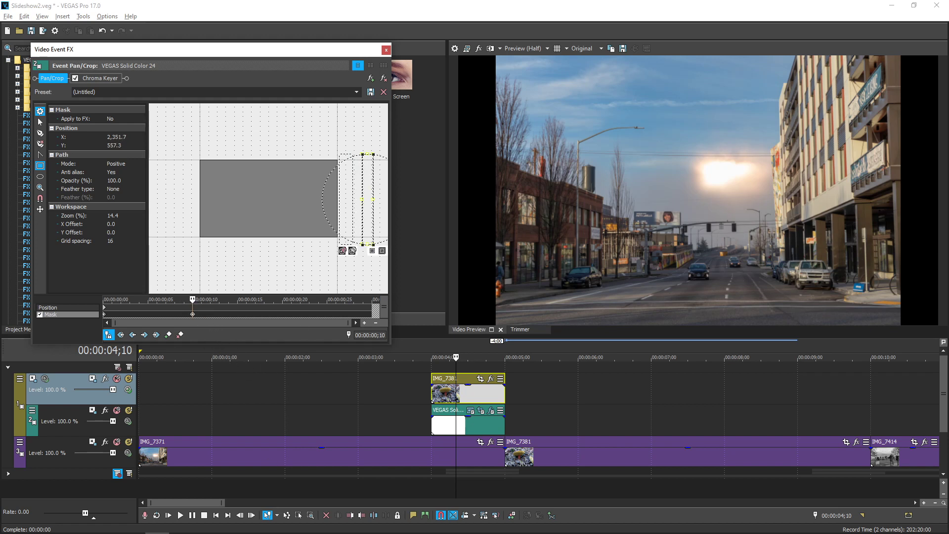
{"action": "left_click", "coordinate": [447, 367]}
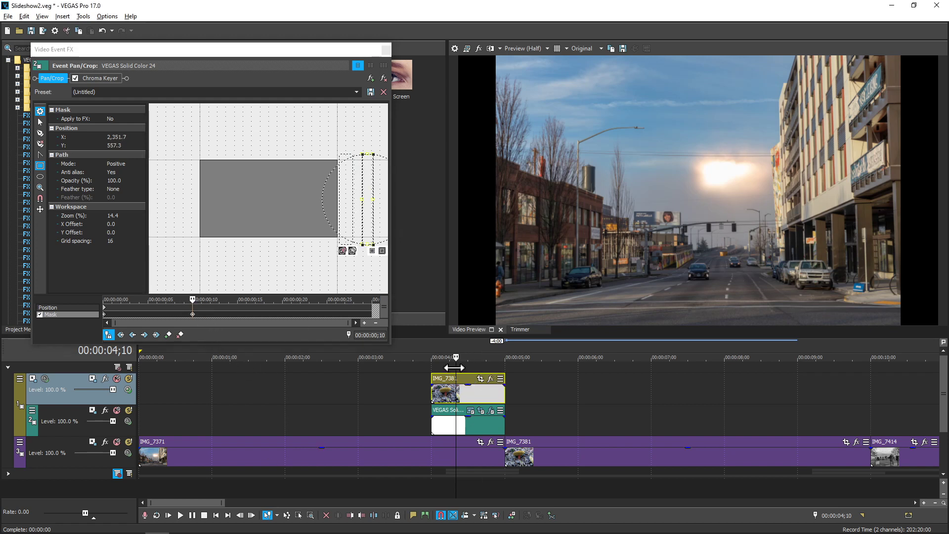
{"action": "mouse_move", "coordinate": [447, 367]}
{"action": "left_mouse_down"}
{"action": "mouse_move", "coordinate": [431, 363]}
{"action": "mouse_move", "coordinate": [446, 363]}
{"action": "left_mouse_up"}
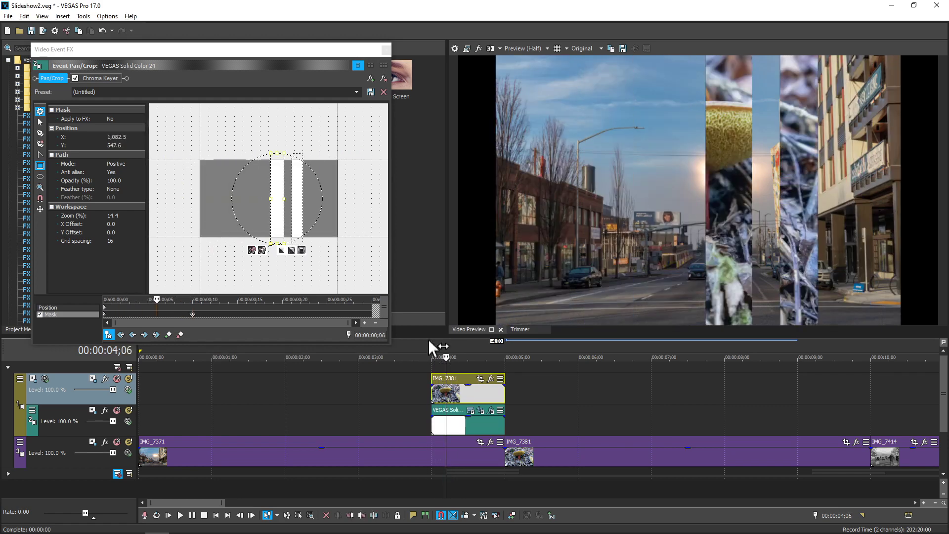
Keyframe one mask strip left of the frame and the other widened to cover the whole frame at about 00:00:00;24.
{"action": "left_click_drag", "start_coordinate": [158, 298], "coordinate": [302, 309]}
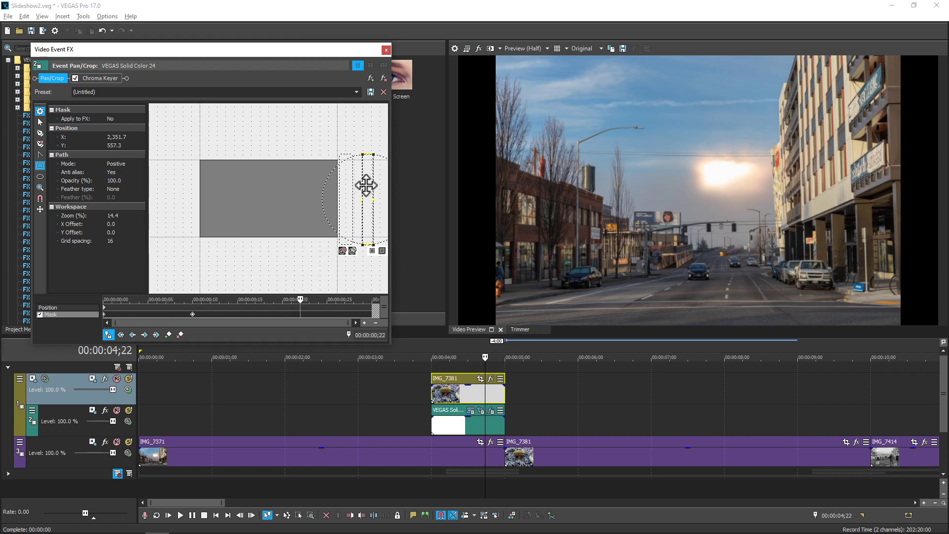
{"action": "left_click_drag", "start_coordinate": [365, 186], "coordinate": [186, 182]}
{"action": "left_click", "coordinate": [348, 190]}
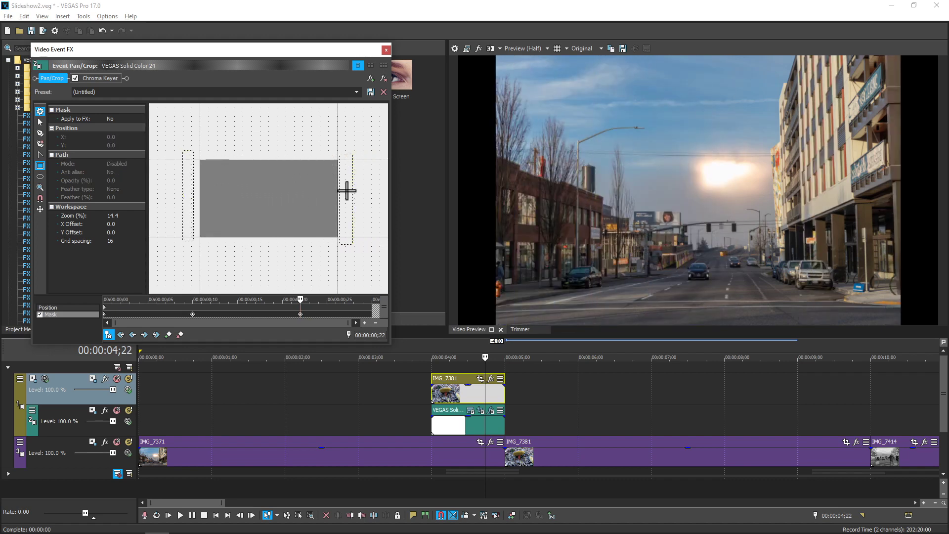
{"action": "left_click", "coordinate": [345, 165]}
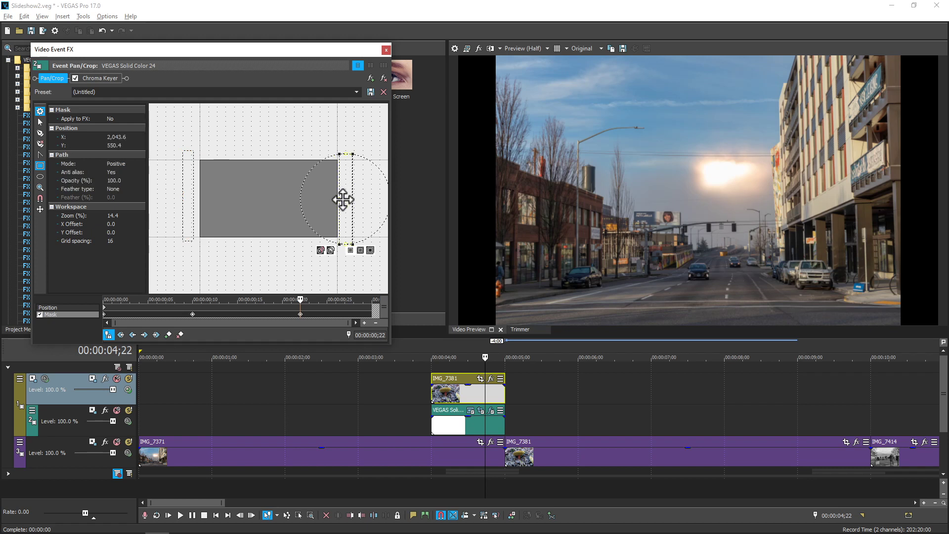
{"action": "left_click_drag", "start_coordinate": [339, 199], "coordinate": [196, 202]}
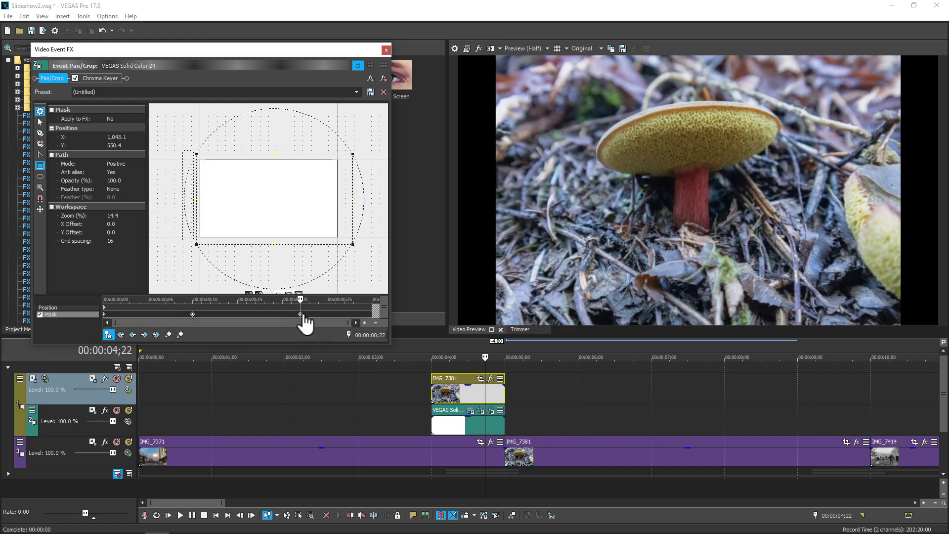
{"action": "mouse_move", "coordinate": [302, 322]}
{"action": "left_mouse_down"}
{"action": "mouse_move", "coordinate": [322, 322]}
{"action": "mouse_move", "coordinate": [303, 322]}
{"action": "mouse_move", "coordinate": [318, 315]}
{"action": "left_mouse_up"}
Scrub and play through the masked transition from just before the one-second track 1 event.
{"action": "left_click", "coordinate": [292, 313]}
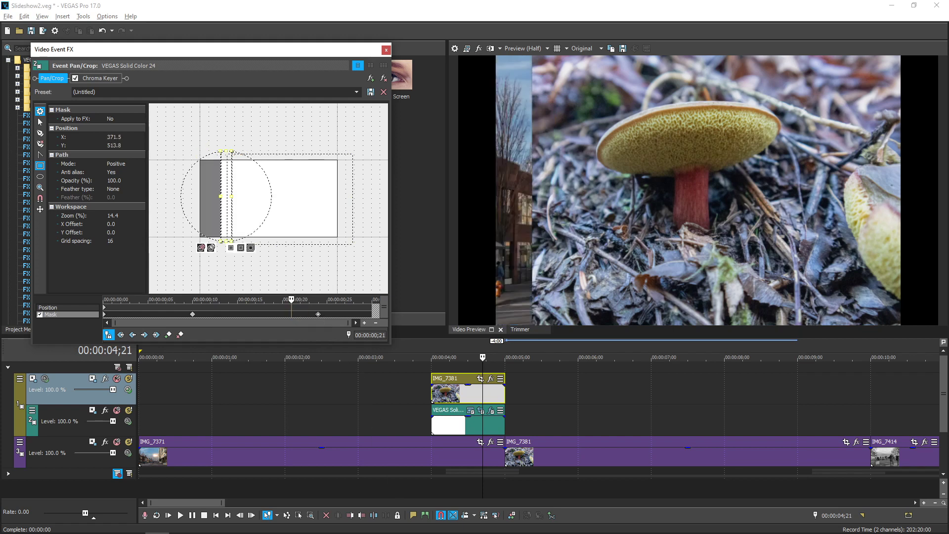
{"action": "left_click", "coordinate": [479, 388]}
{"action": "left_click_drag", "start_coordinate": [478, 388], "coordinate": [500, 401]}
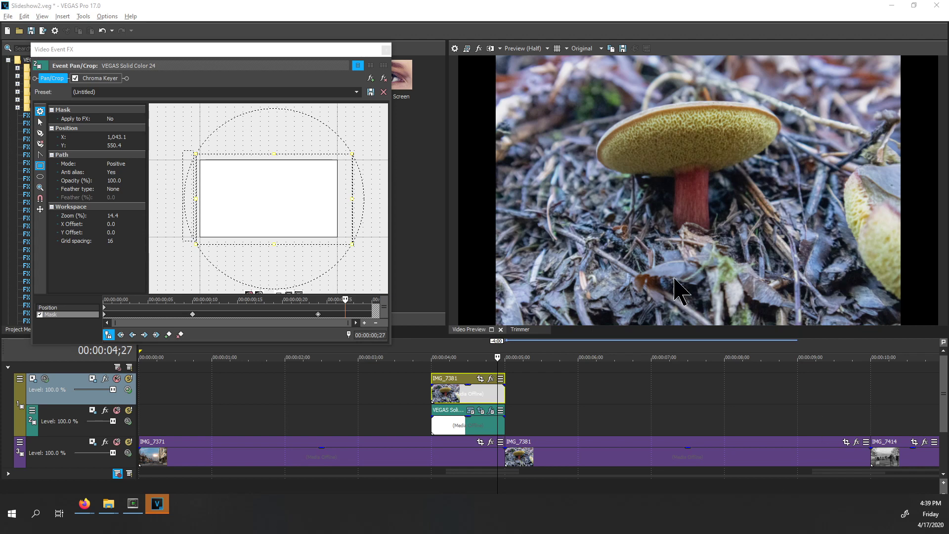
{"action": "left_click", "coordinate": [426, 396]}
{"action": "key", "text": "space"}
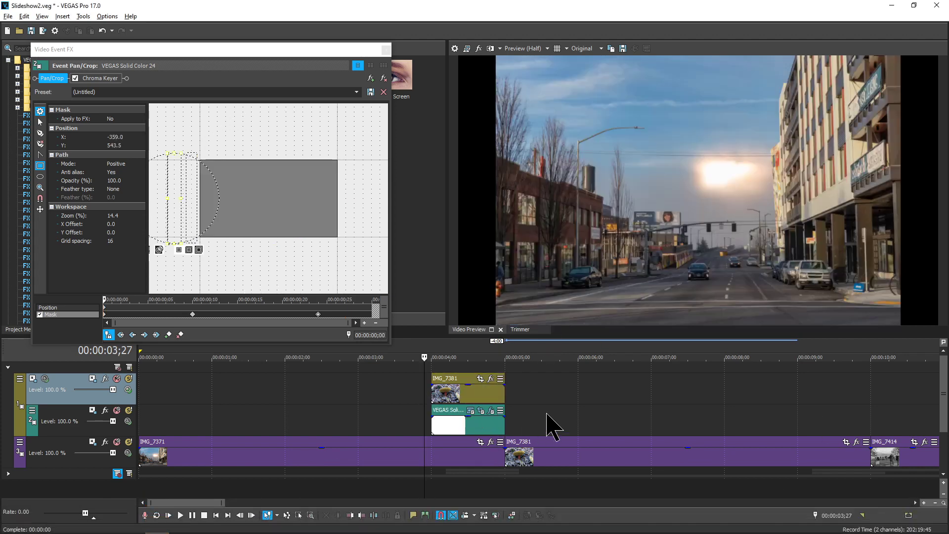
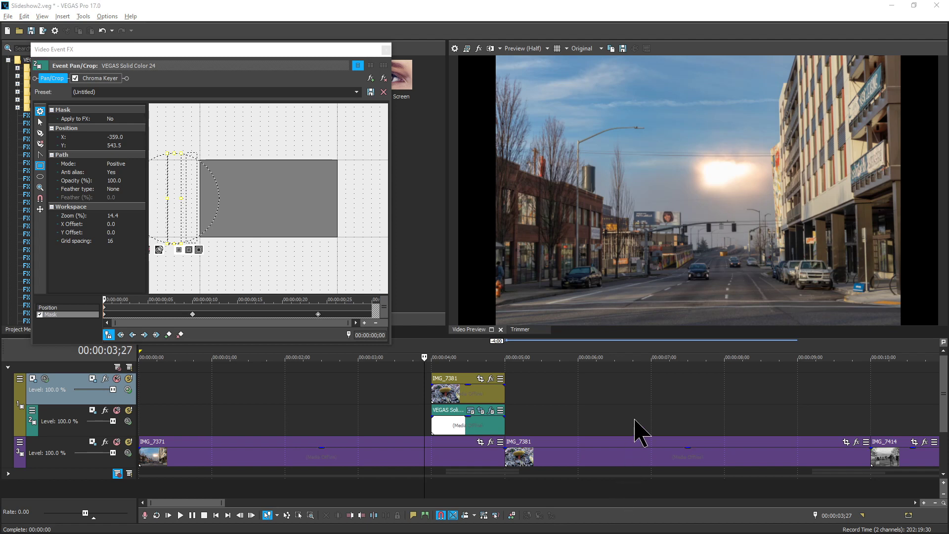
Add Color Corrector (Secondary) as a track effect on track 1, set its saturation to 3.000 and check the colored strips.
{"action": "left_click", "coordinate": [105, 378]}
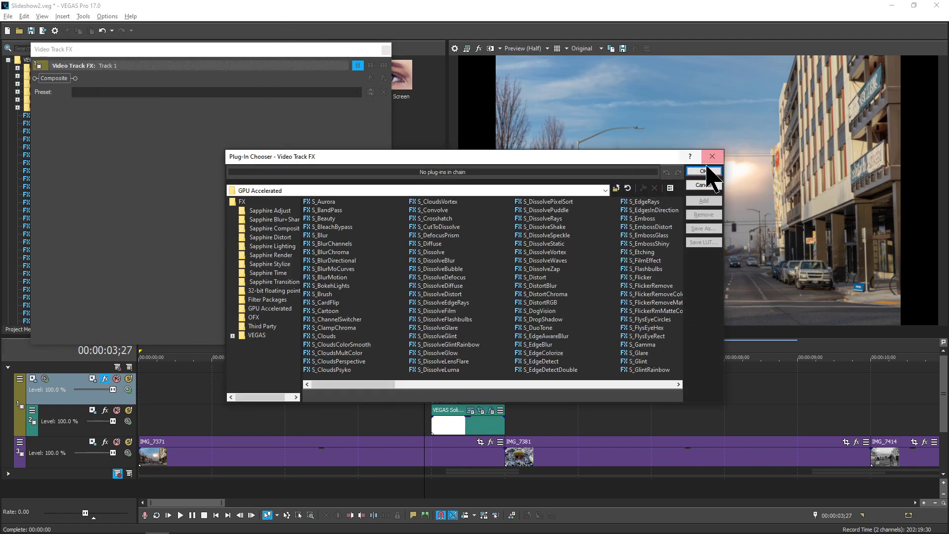
{"action": "scroll", "coordinate": [576, 258], "scroll_direction": "down", "scroll_amount": 10}
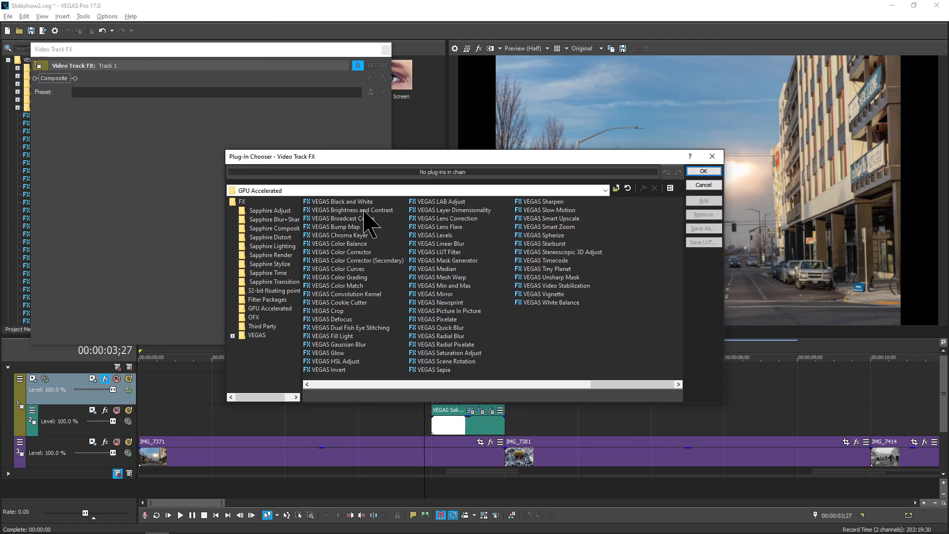
{"action": "double_click", "coordinate": [380, 261]}
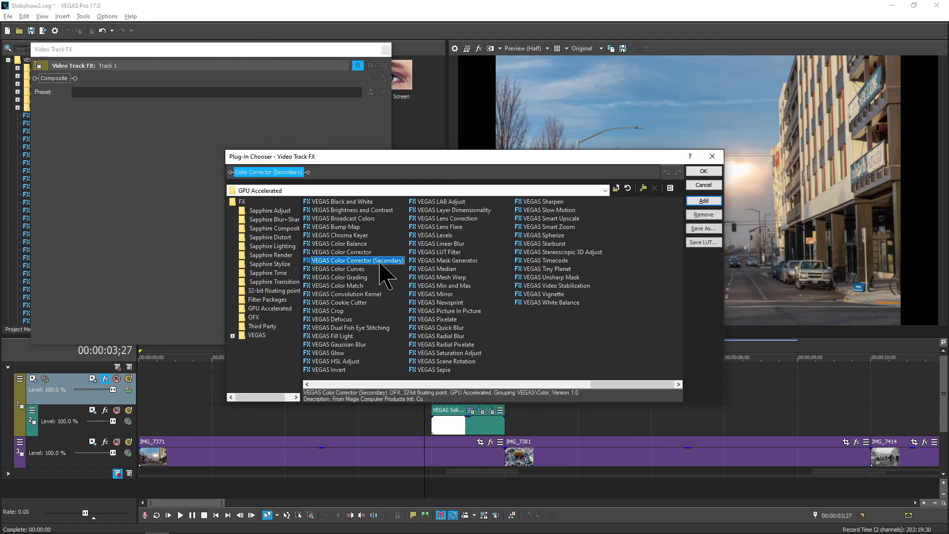
{"action": "left_click", "coordinate": [704, 172]}
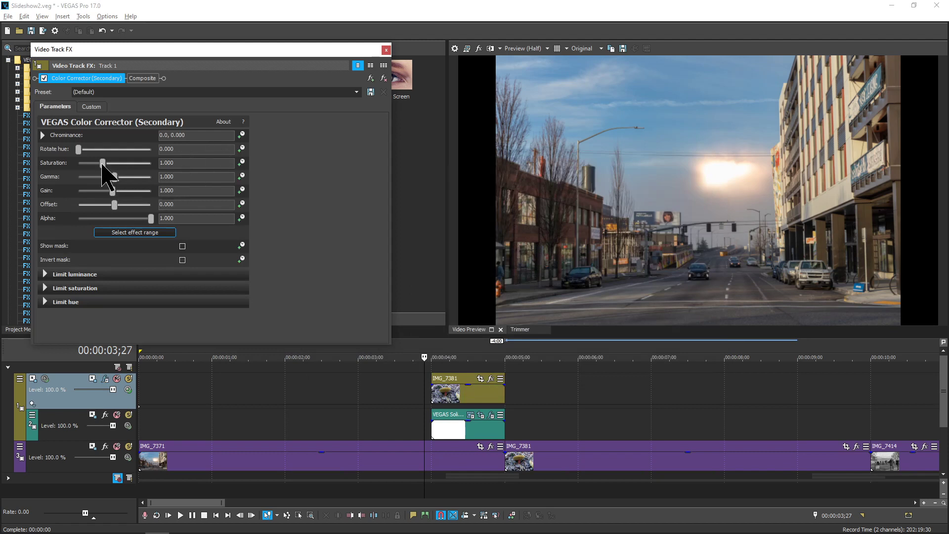
{"action": "left_click_drag", "start_coordinate": [102, 164], "coordinate": [165, 171]}
{"action": "left_click", "coordinate": [450, 399]}
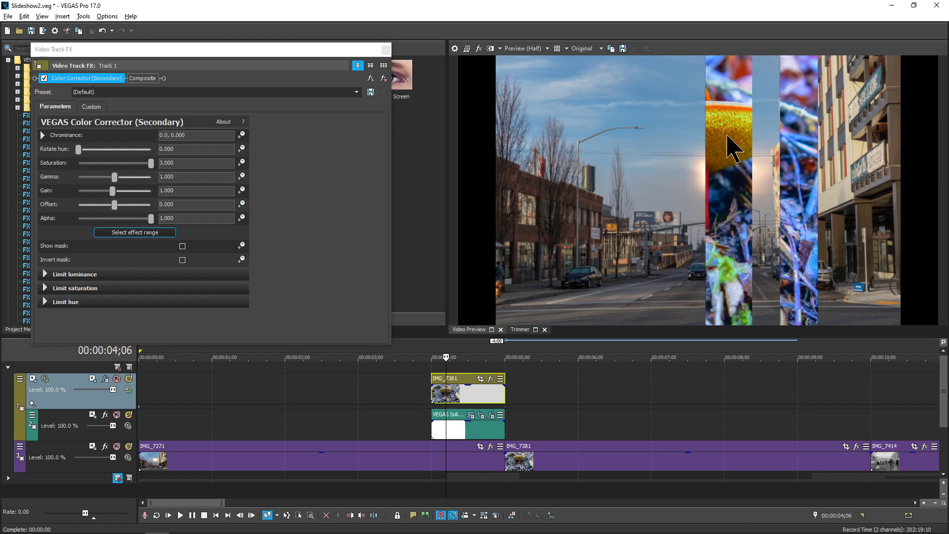
{"action": "left_click", "coordinate": [454, 393]}
{"action": "left_click_drag", "start_coordinate": [453, 393], "coordinate": [431, 399]}
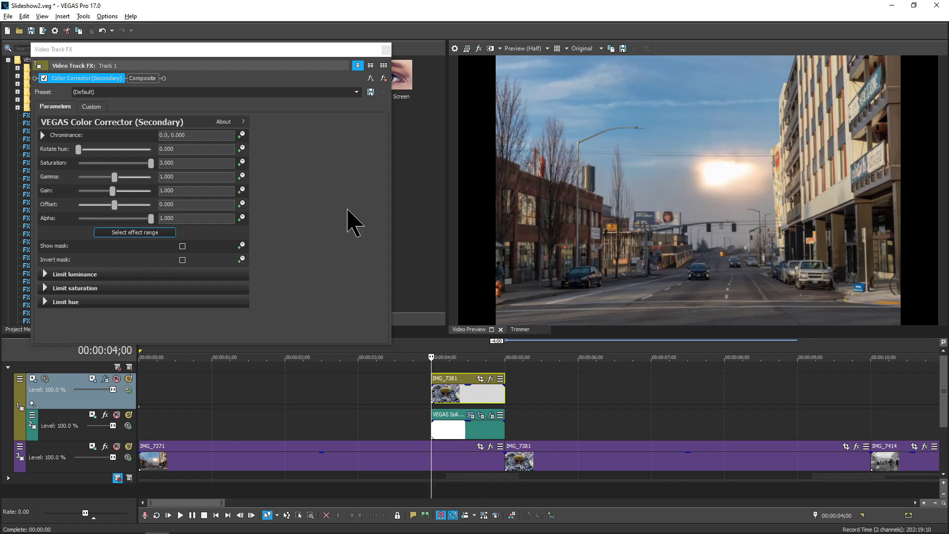
{"action": "left_click", "coordinate": [386, 50]}
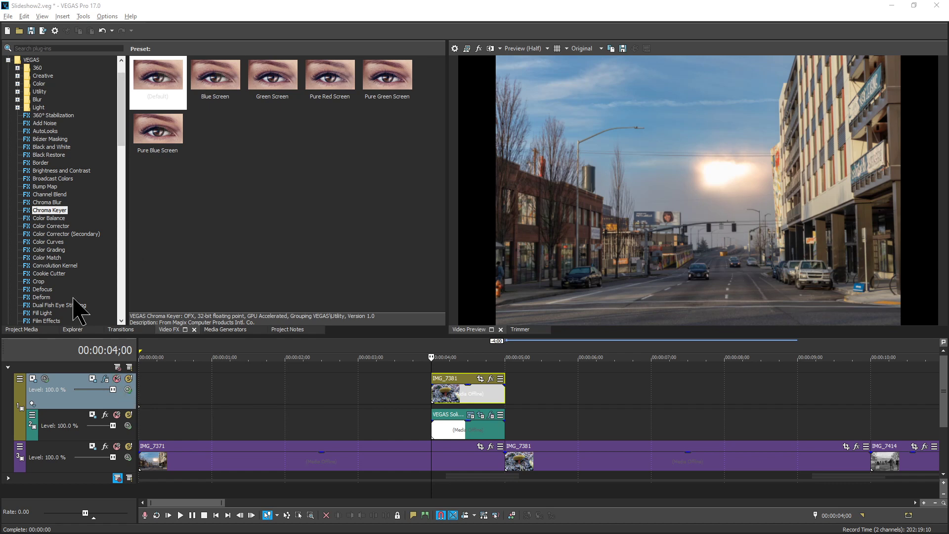
Add Gaussian Blur to track 1 with horizontal and vertical ranges of 0.0300 and check the blurred strips.
{"action": "scroll", "coordinate": [86, 248], "scroll_direction": "down", "scroll_amount": 2}
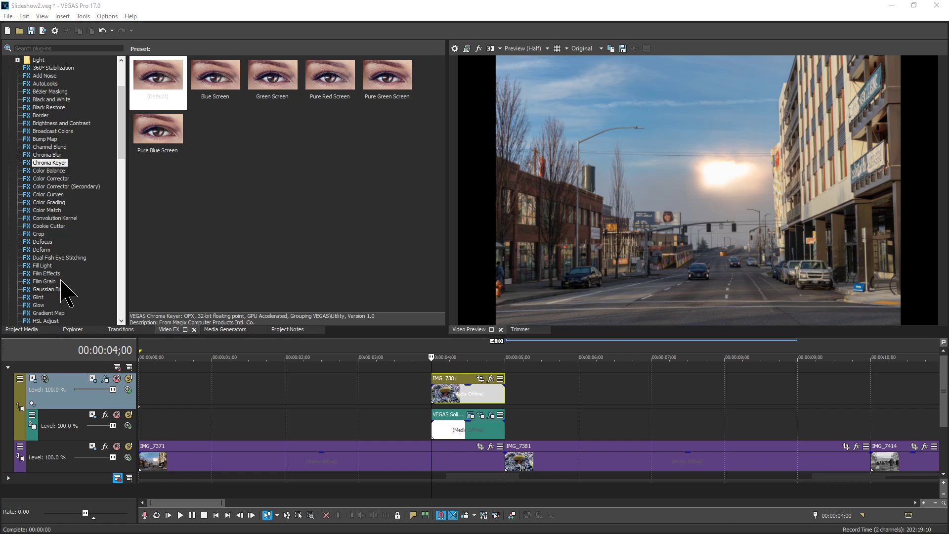
{"action": "left_click_drag", "start_coordinate": [57, 291], "coordinate": [70, 402]}
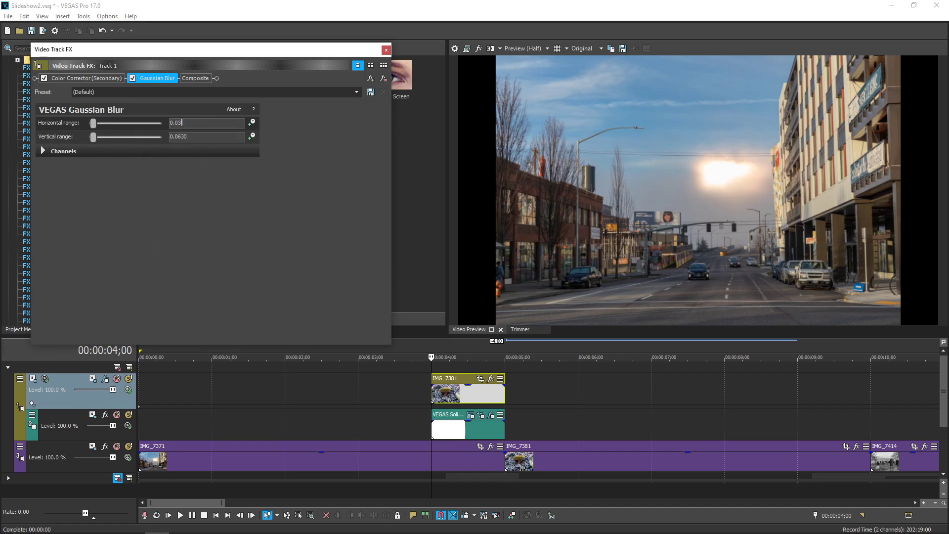
{"action": "left_click_drag", "start_coordinate": [178, 136], "coordinate": [190, 139]}
{"action": "left_click", "coordinate": [463, 396]}
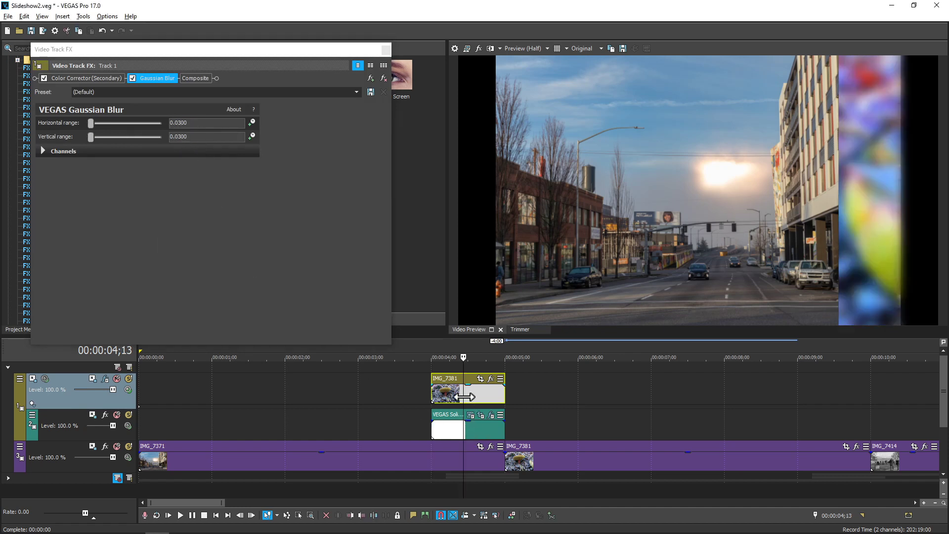
{"action": "mouse_move", "coordinate": [466, 397]}
{"action": "left_mouse_down"}
{"action": "mouse_move", "coordinate": [478, 403]}
{"action": "mouse_move", "coordinate": [439, 401]}
{"action": "mouse_move", "coordinate": [451, 402]}
{"action": "left_mouse_up"}
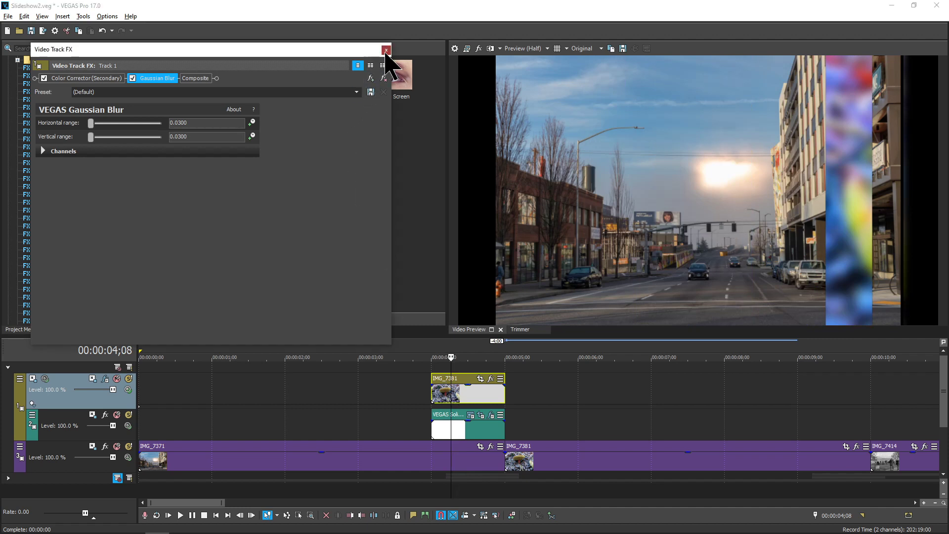
{"action": "left_click", "coordinate": [386, 50]}
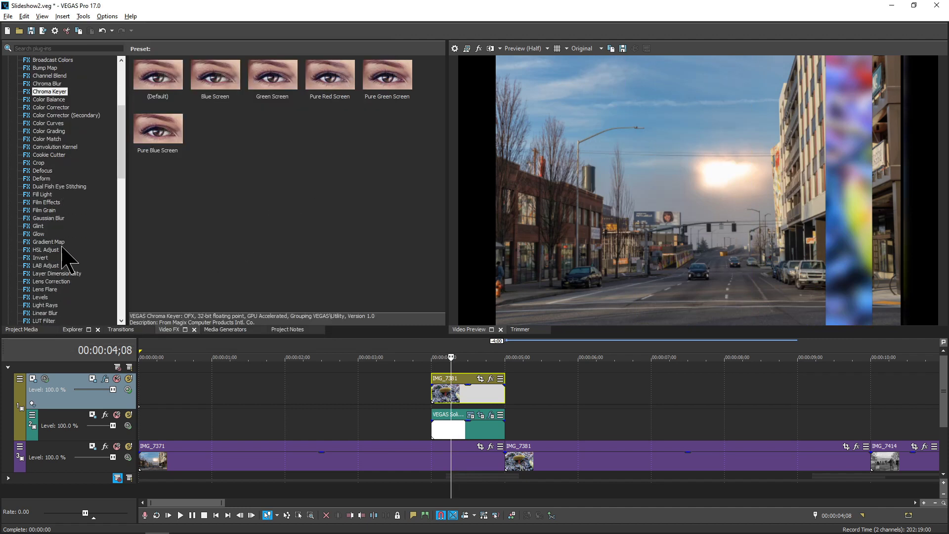
Add Pixelate to track 1 with horizontal pixelization 0.884 and vertical pixelization 0.837, checking it at about 00:00:04;16.
{"action": "scroll", "coordinate": [91, 255], "scroll_direction": "down", "scroll_amount": 7}
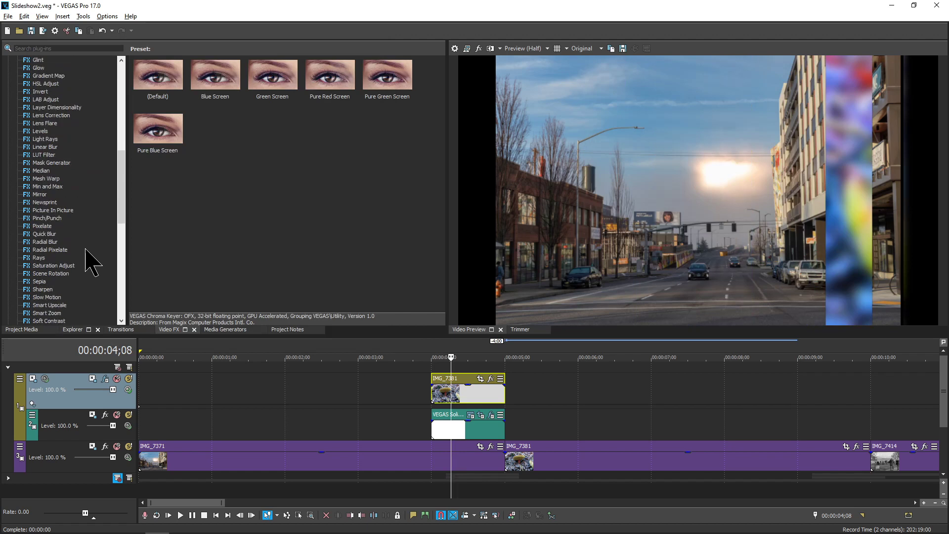
{"action": "left_click_drag", "start_coordinate": [47, 226], "coordinate": [93, 403]}
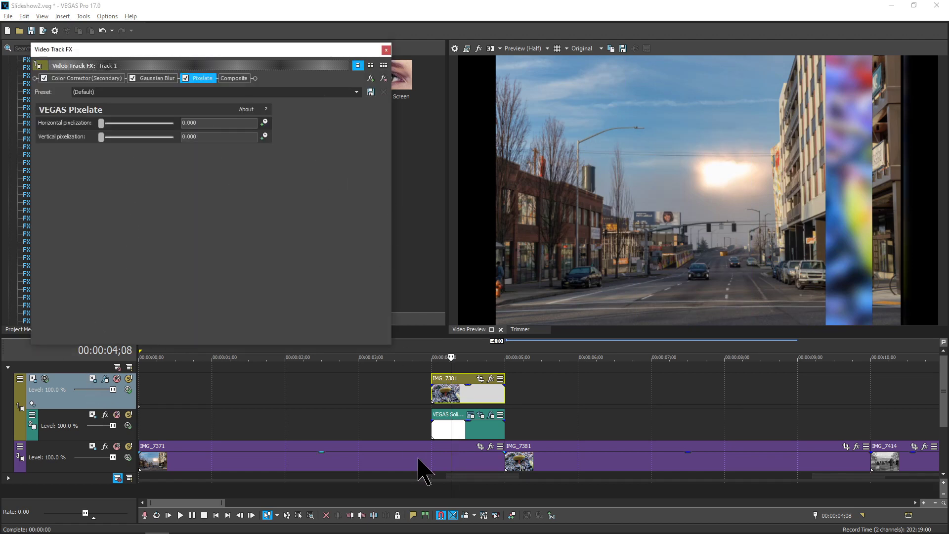
{"action": "left_click_drag", "start_coordinate": [450, 392], "coordinate": [471, 392]}
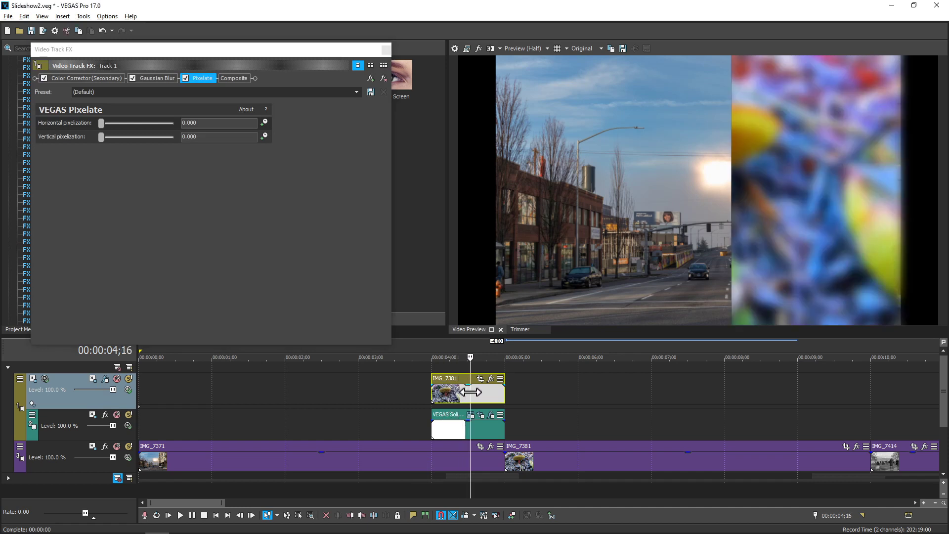
{"action": "left_click_drag", "start_coordinate": [101, 125], "coordinate": [164, 135]}
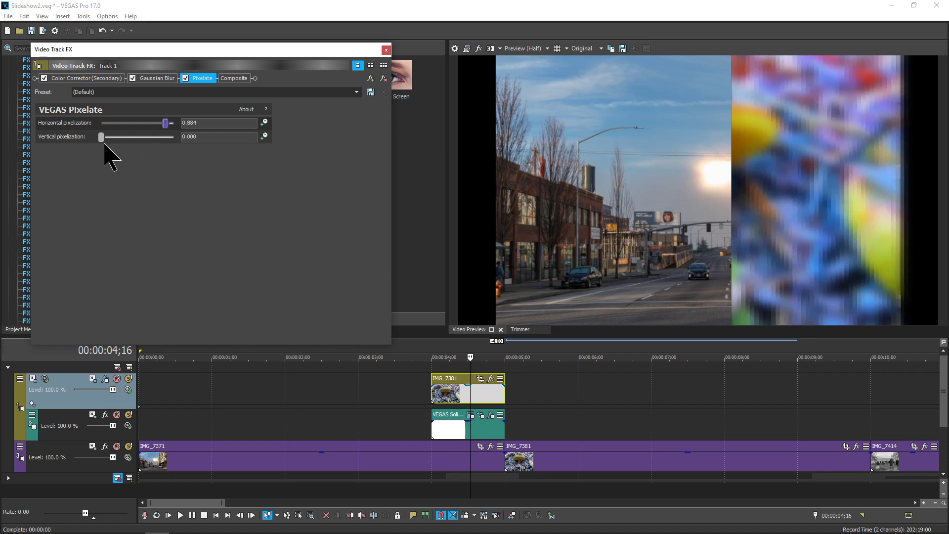
{"action": "left_click_drag", "start_coordinate": [102, 141], "coordinate": [162, 147]}
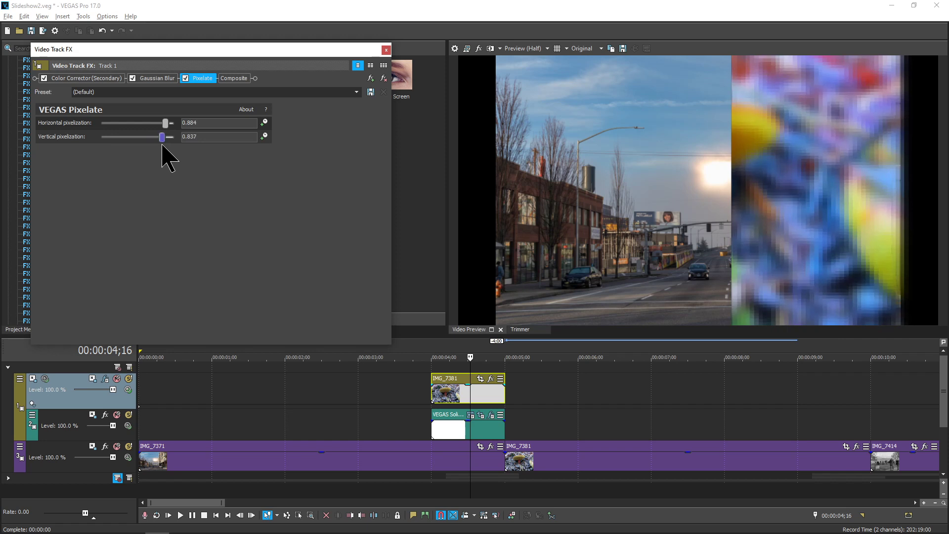
{"action": "left_click", "coordinate": [387, 50]}
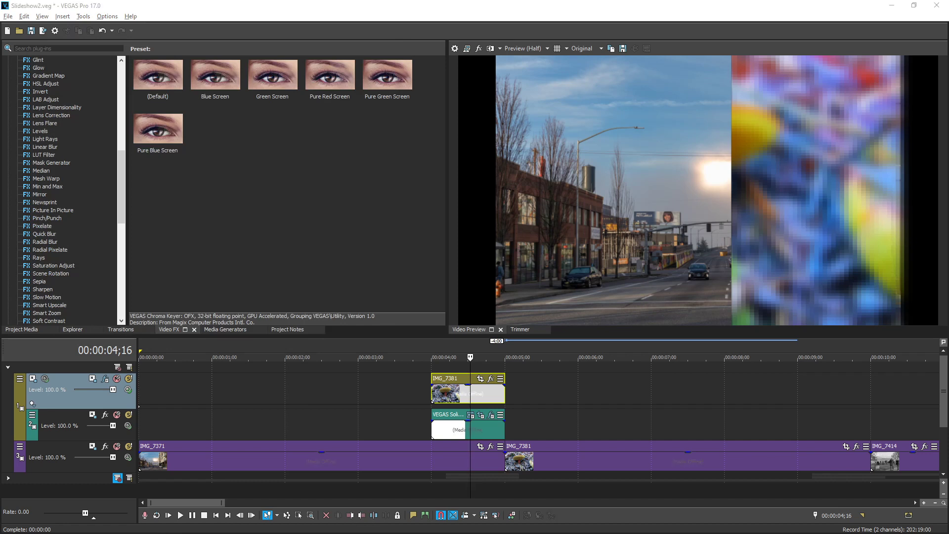
Add Gaussian Blur to the VEGAS Solid Color event on track 2 with horizontal and vertical ranges of 0.0300.
{"action": "left_click", "coordinate": [491, 416]}
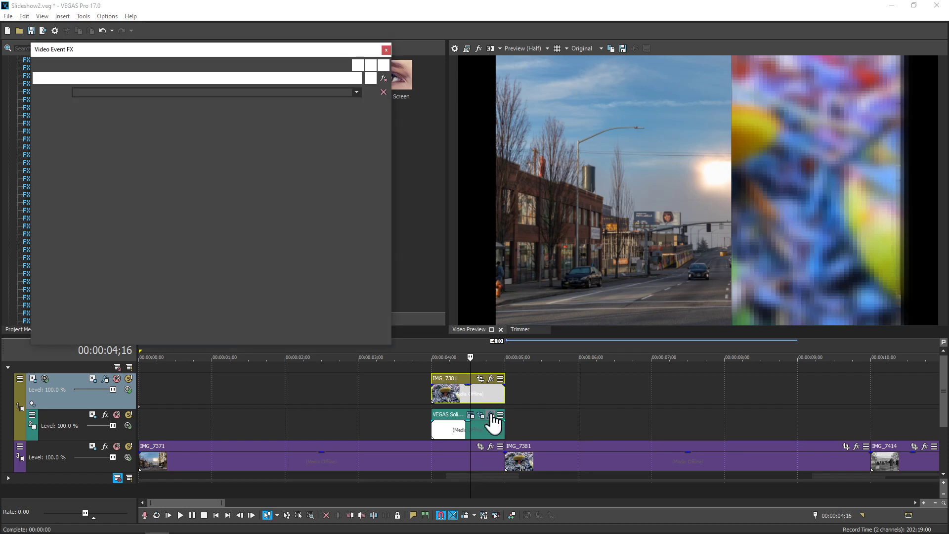
{"action": "left_click", "coordinate": [385, 50]}
{"action": "scroll", "coordinate": [87, 231], "scroll_direction": "down", "scroll_amount": 3}
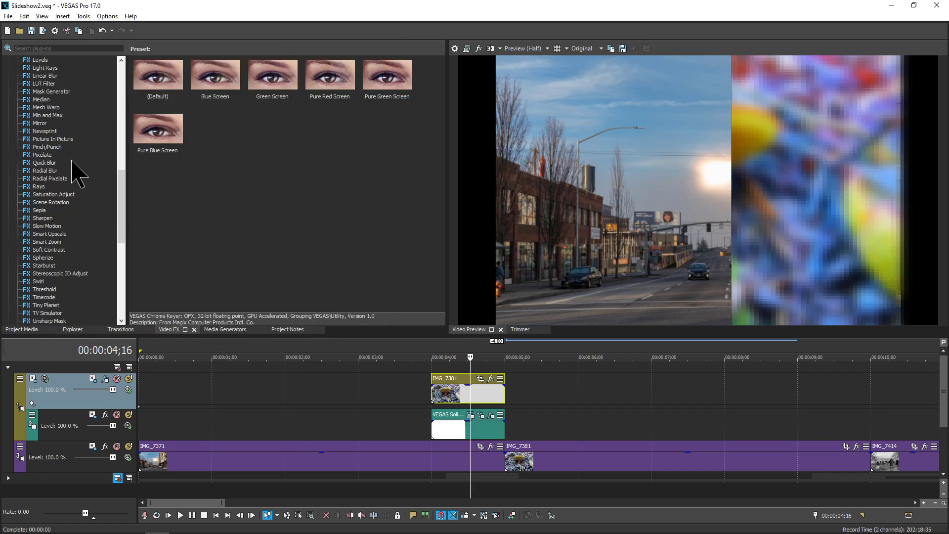
{"action": "scroll", "coordinate": [90, 200], "scroll_direction": "up", "scroll_amount": 5}
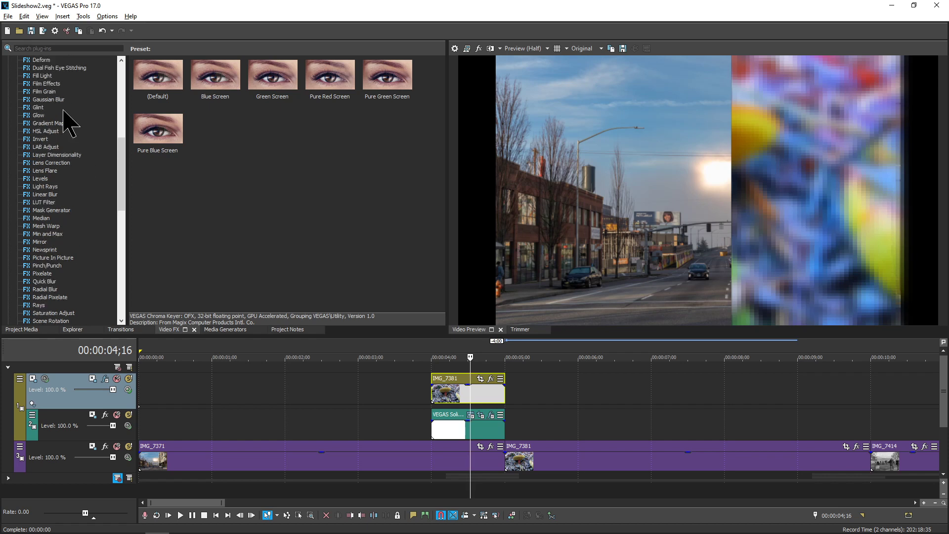
{"action": "left_click_drag", "start_coordinate": [58, 102], "coordinate": [310, 345]}
{"action": "left_click_drag", "start_coordinate": [441, 423], "coordinate": [455, 428]}
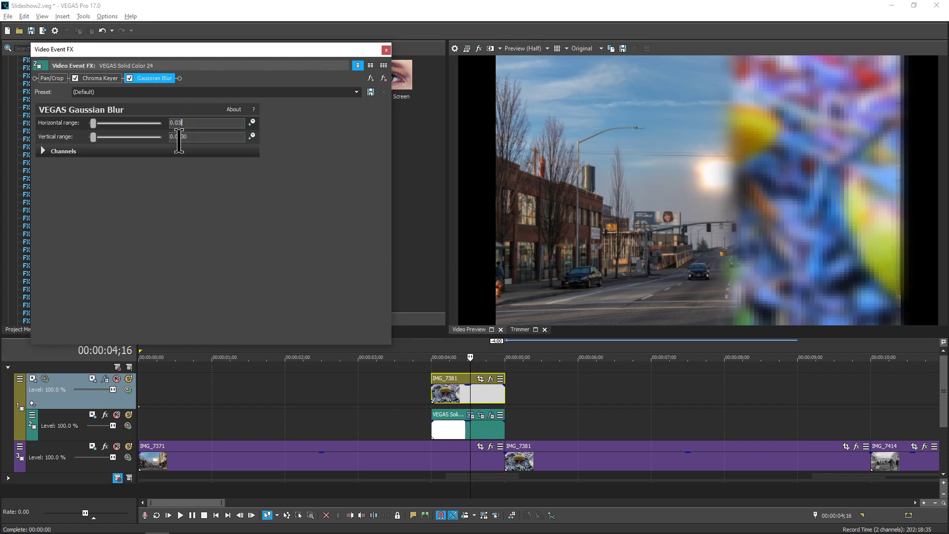
{"action": "left_click_drag", "start_coordinate": [180, 139], "coordinate": [205, 139]}
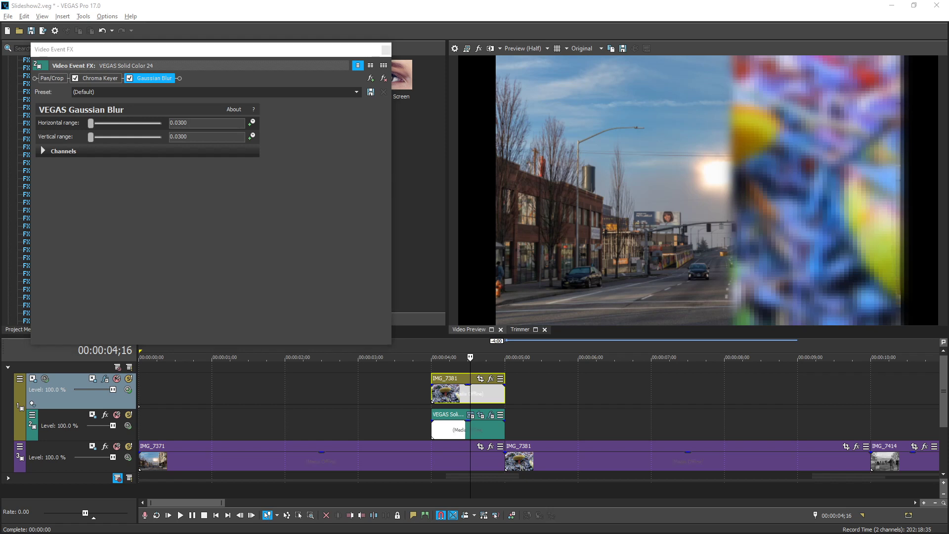
{"action": "left_click", "coordinate": [386, 49]}
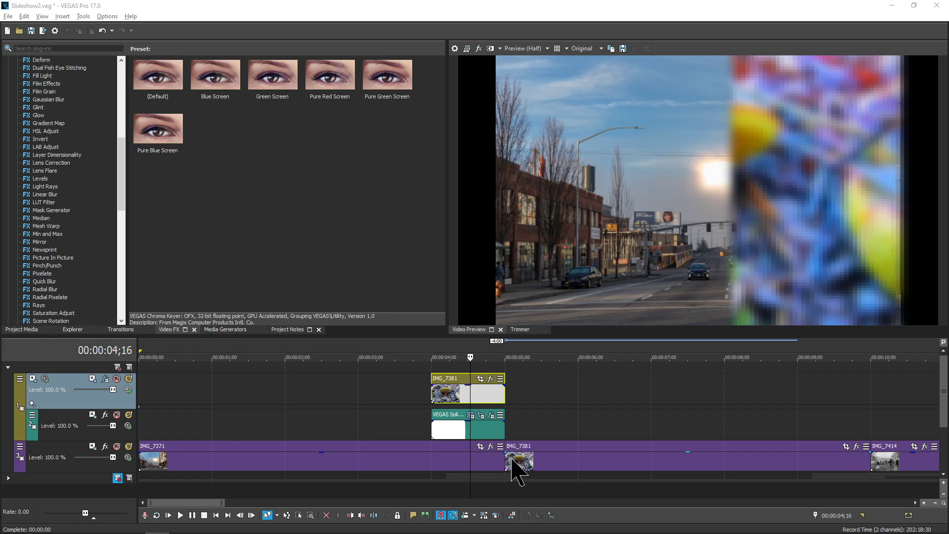
Give the IMG_7381 event on track 1 and the solid color event on track 2 a 5-frame fade-in and a 5-frame fade-out.
{"action": "left_click", "coordinate": [435, 390]}
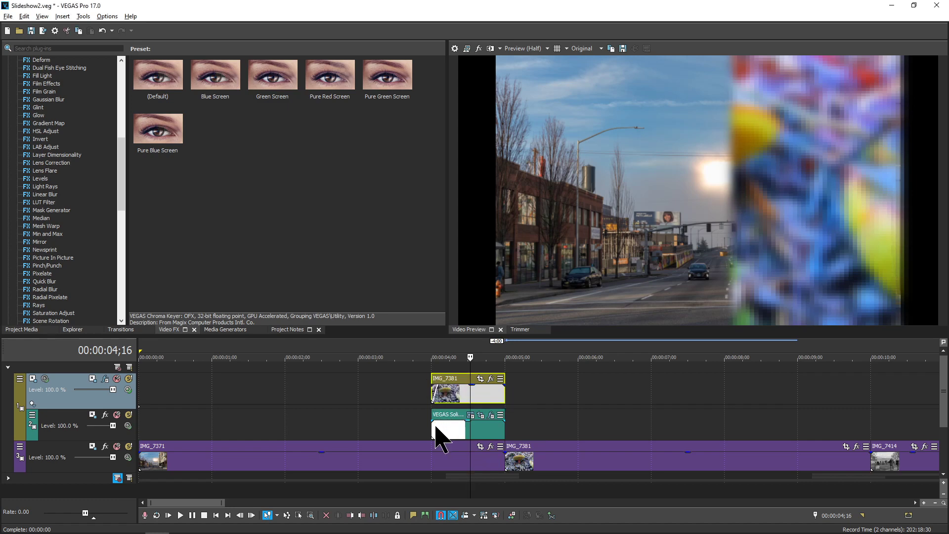
{"action": "left_click", "coordinate": [438, 395]}
{"action": "scroll", "coordinate": [447, 455], "scroll_direction": "up", "scroll_amount": 3}
{"action": "scroll", "coordinate": [447, 462], "scroll_direction": "up", "scroll_amount": 1}
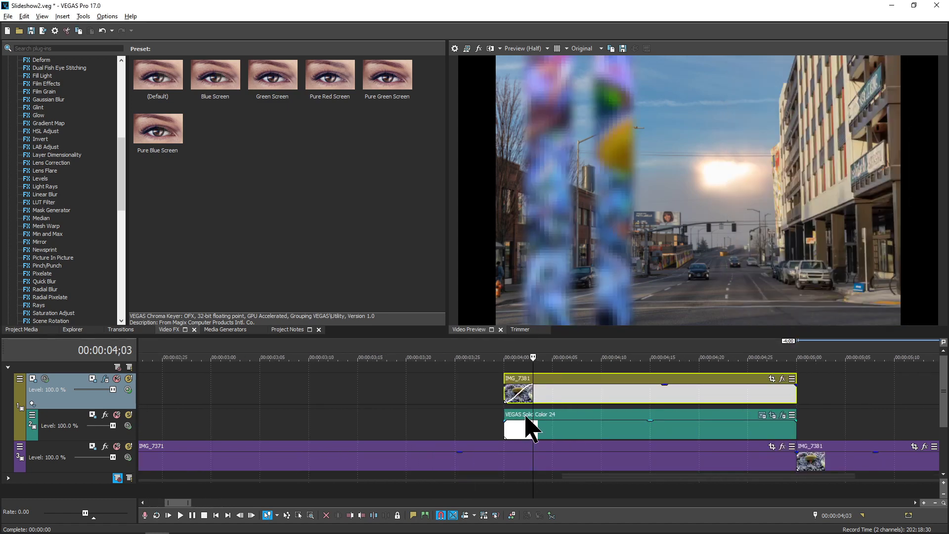
{"action": "left_click", "coordinate": [475, 393]}
{"action": "left_click_drag", "start_coordinate": [505, 385], "coordinate": [552, 393]}
{"action": "left_click", "coordinate": [533, 433]}
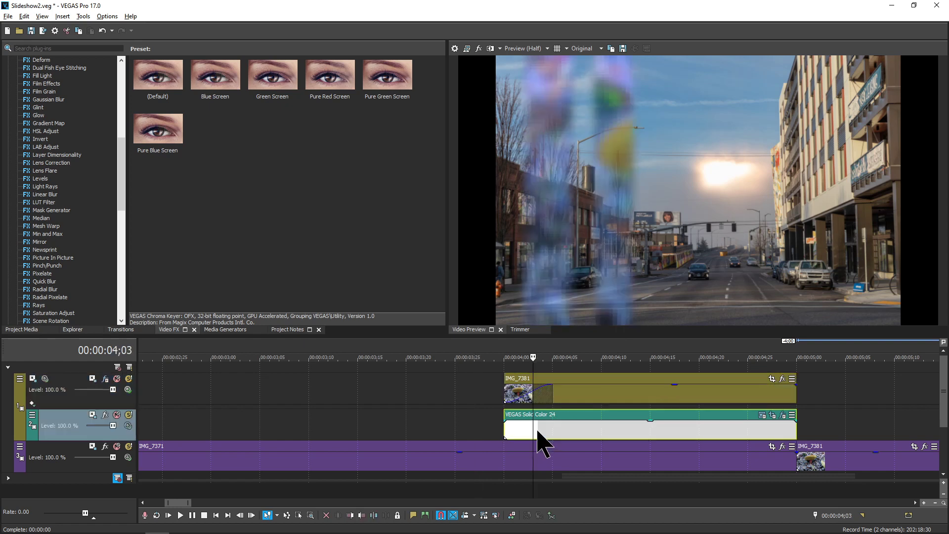
{"action": "left_click_drag", "start_coordinate": [504, 423], "coordinate": [552, 423]}
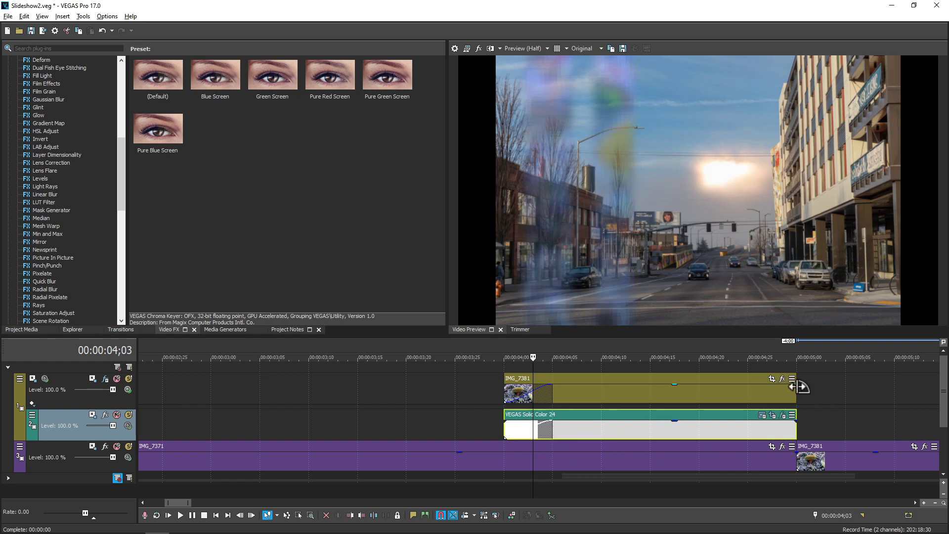
{"action": "left_click_drag", "start_coordinate": [797, 387], "coordinate": [752, 386]}
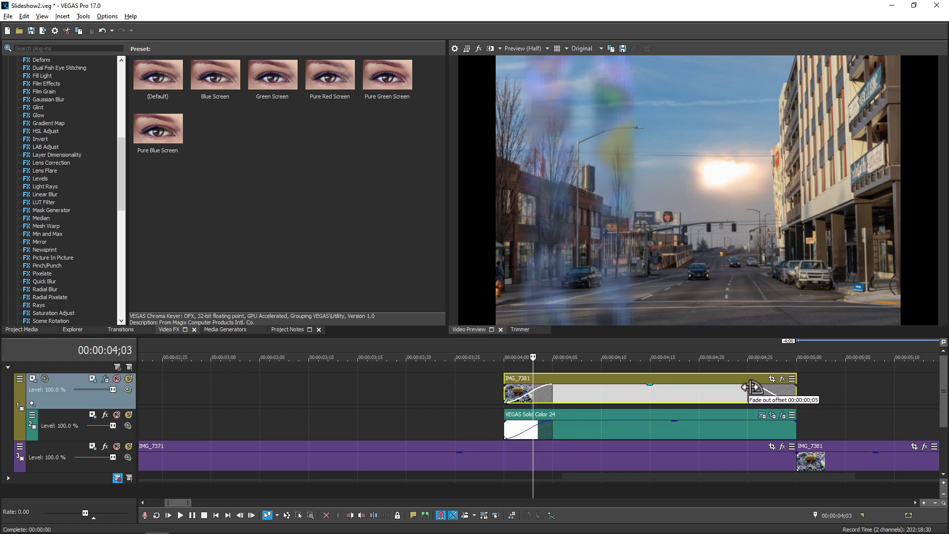
{"action": "left_click_drag", "start_coordinate": [796, 420], "coordinate": [752, 424]}
Move the track 1 image event and the solid color event together 5 frames later, and play the transition from just before them.
{"action": "left_click", "coordinate": [804, 465]}
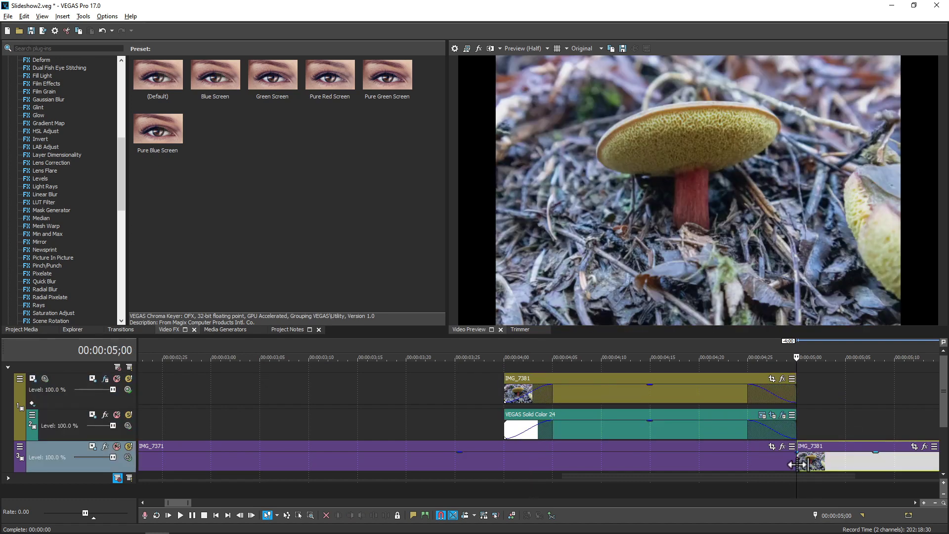
{"action": "left_click", "coordinate": [631, 397]}
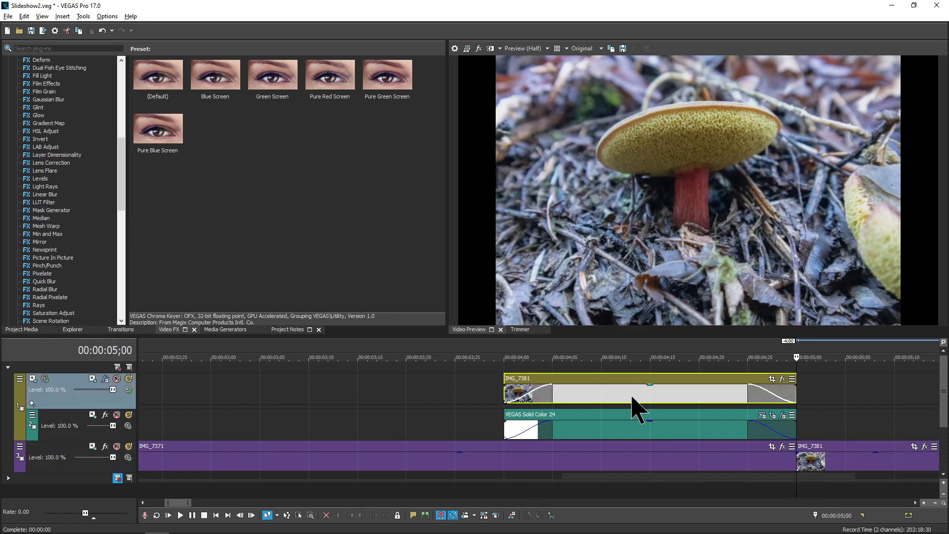
{"action": "left_click", "coordinate": [621, 428], "text": "ctrl"}
{"action": "left_click_drag", "start_coordinate": [613, 403], "coordinate": [662, 407]}
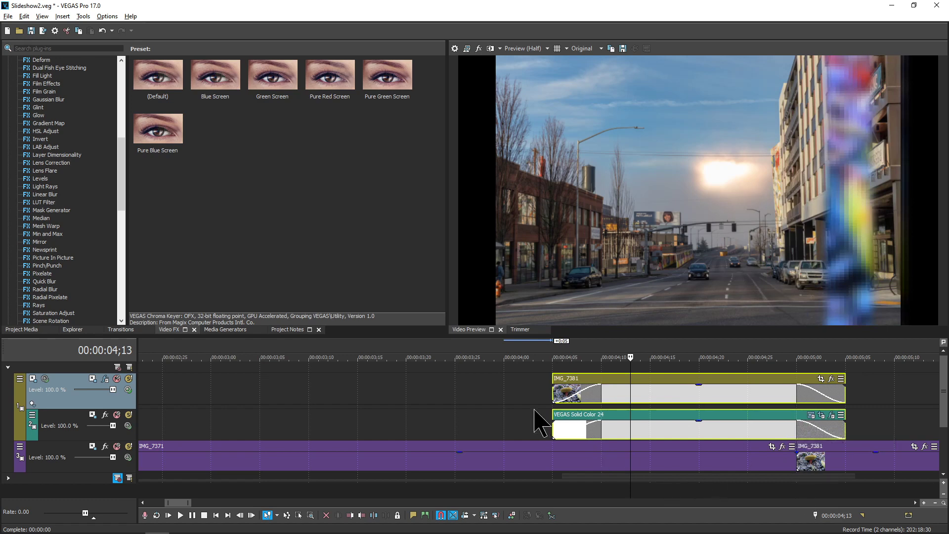
{"action": "left_click", "coordinate": [545, 424]}
{"action": "key", "text": "space"}
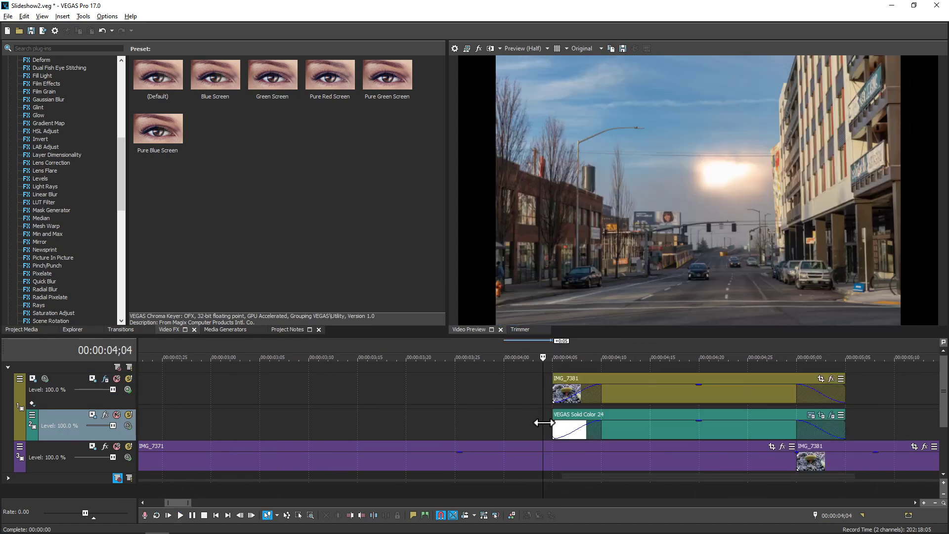
{"action": "key", "text": "space"}
Turn on auto ripple for affected tracks and place the cursor at 00:00:09;06.
{"action": "scroll", "coordinate": [504, 389], "scroll_direction": "down", "scroll_amount": 5}
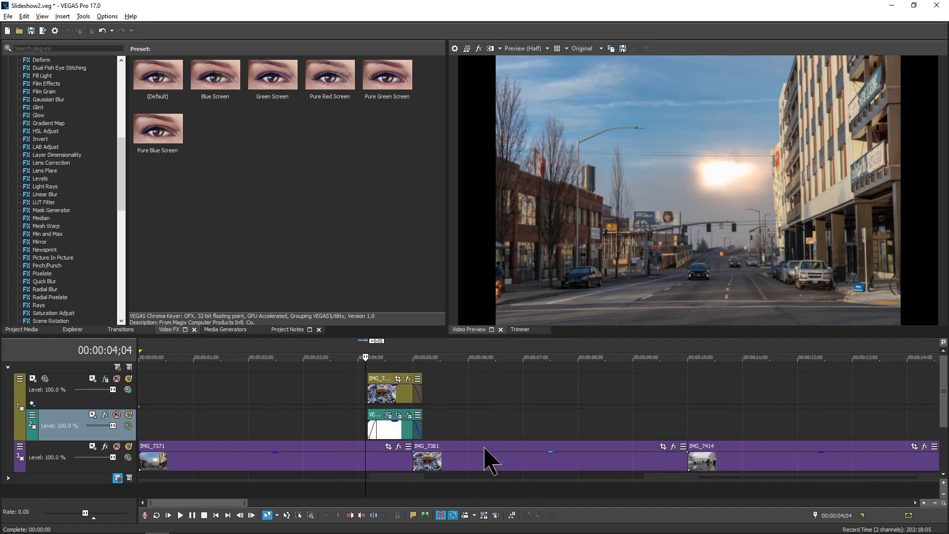
{"action": "left_click", "coordinate": [475, 515]}
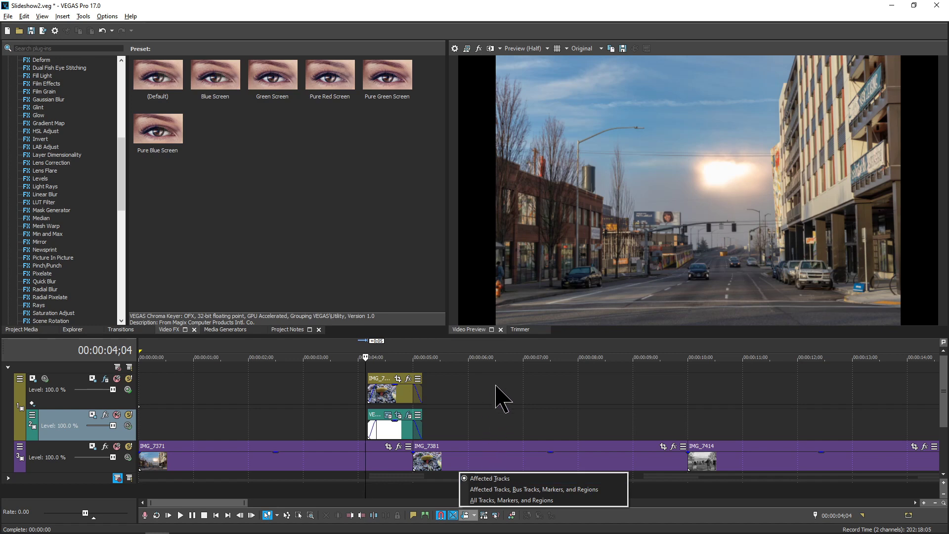
{"action": "left_click", "coordinate": [644, 460]}
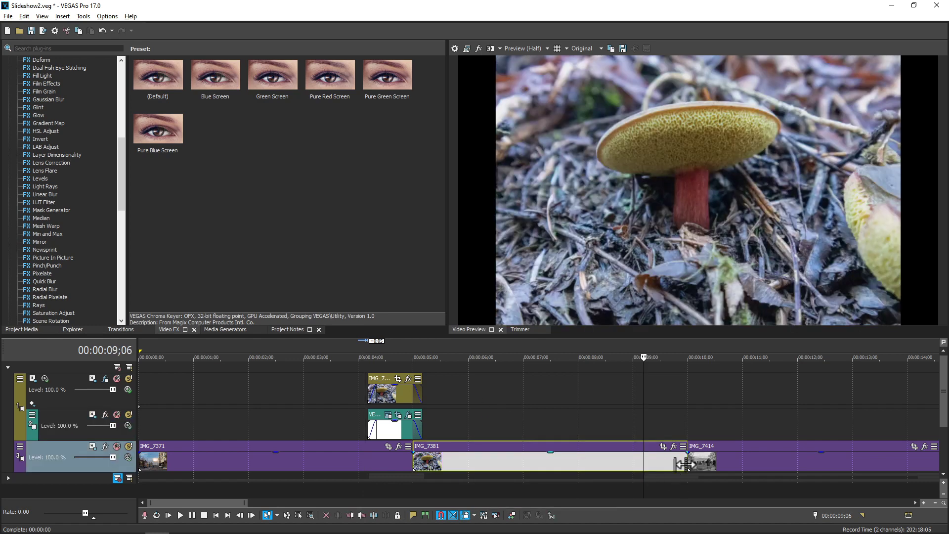
Copy IMG_7414 and all events after it from track 3 to track 1, starting at 00:00:09;06.
{"action": "left_click", "coordinate": [739, 462]}
{"action": "scroll", "coordinate": [742, 474], "scroll_direction": "down", "scroll_amount": 5}
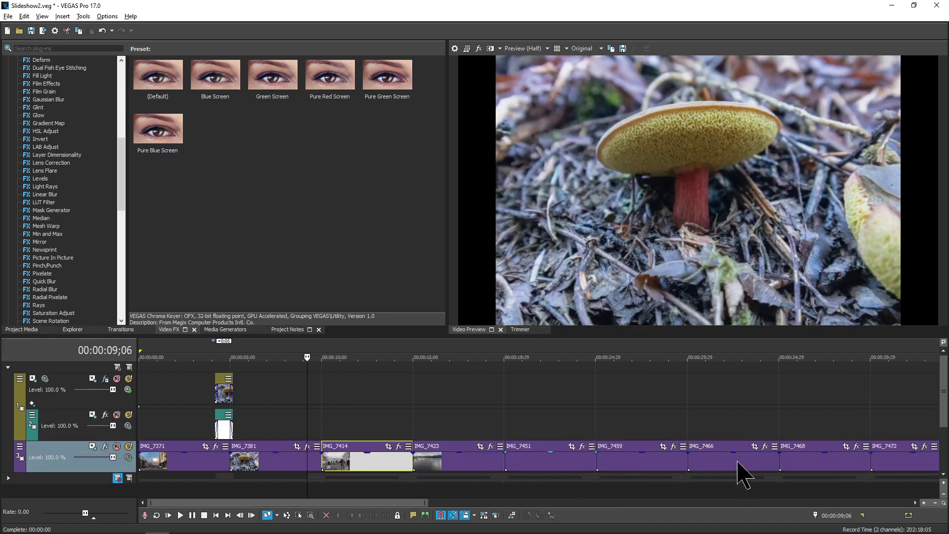
{"action": "right_click", "coordinate": [380, 464]}
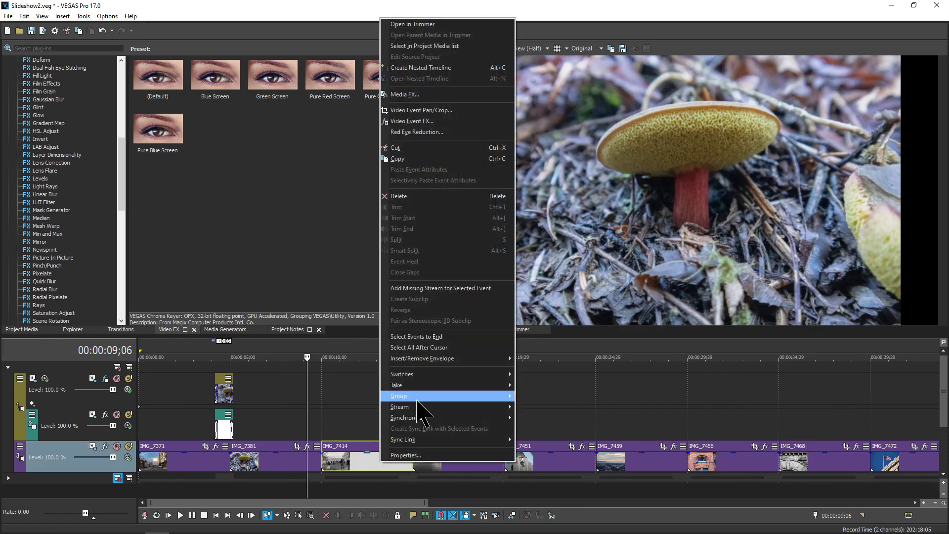
{"action": "left_click", "coordinate": [441, 336]}
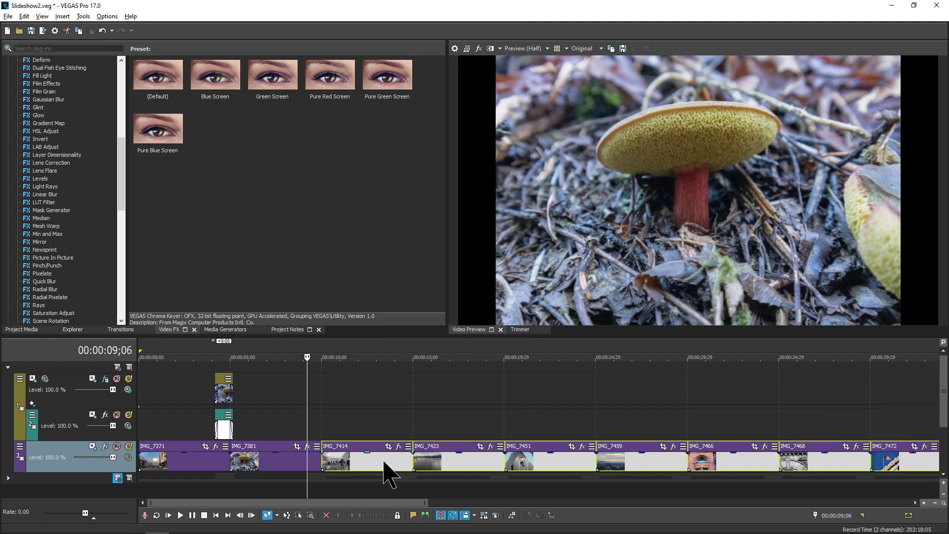
{"action": "left_click_drag", "start_coordinate": [384, 463], "coordinate": [373, 400]}
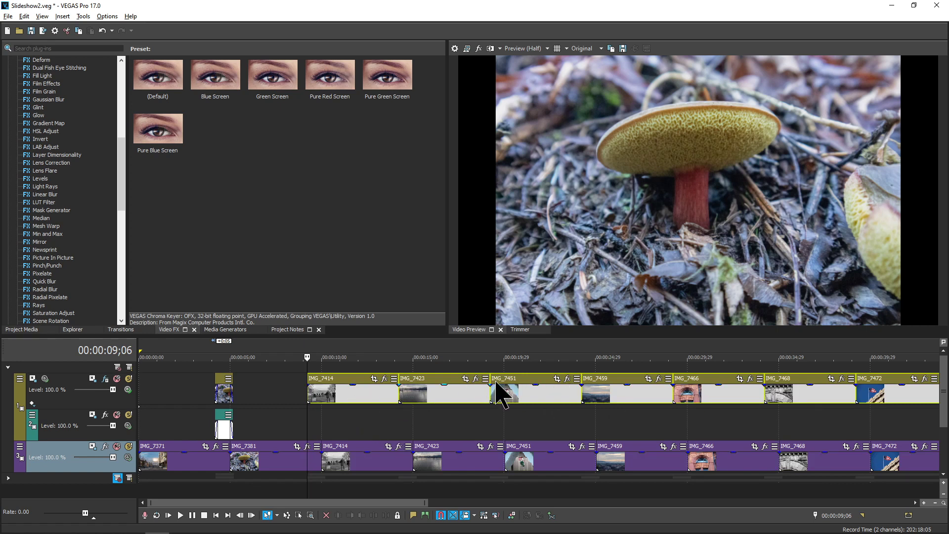
Copy the solid color event on track 2 to the start of the track 1 IMG_7414 event, creating a new copy of the source media.
{"action": "left_click", "coordinate": [224, 433]}
{"action": "scroll", "coordinate": [244, 445], "scroll_direction": "up", "scroll_amount": 2}
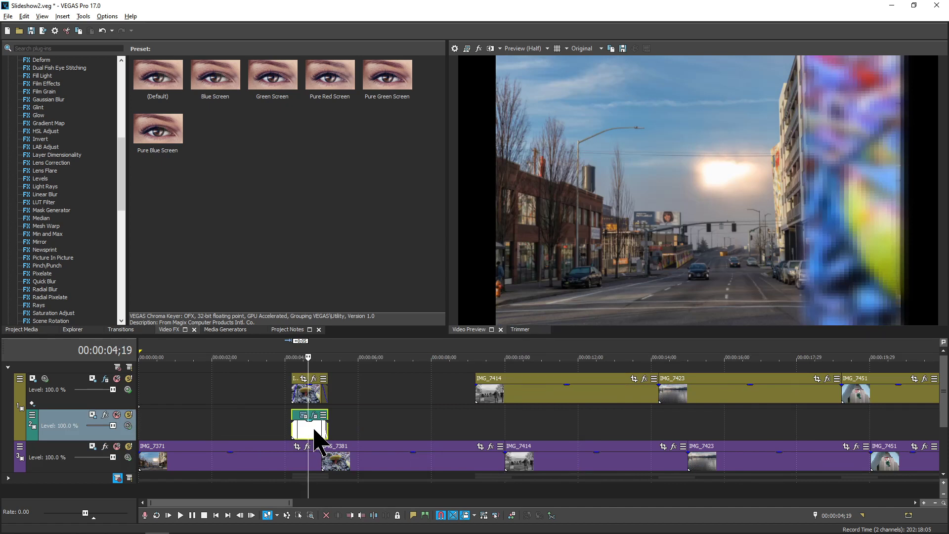
{"action": "left_click_drag", "start_coordinate": [316, 438], "coordinate": [501, 439]}
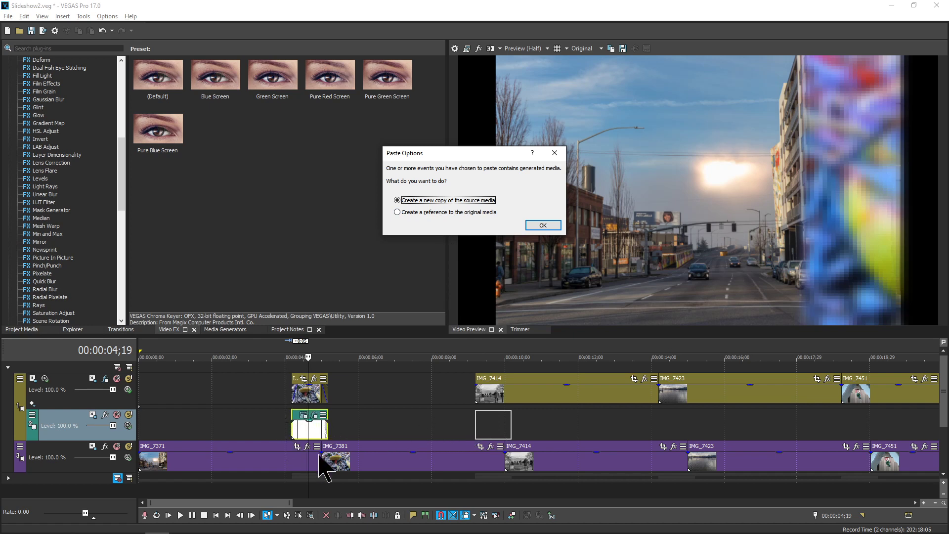
{"action": "left_click", "coordinate": [540, 226]}
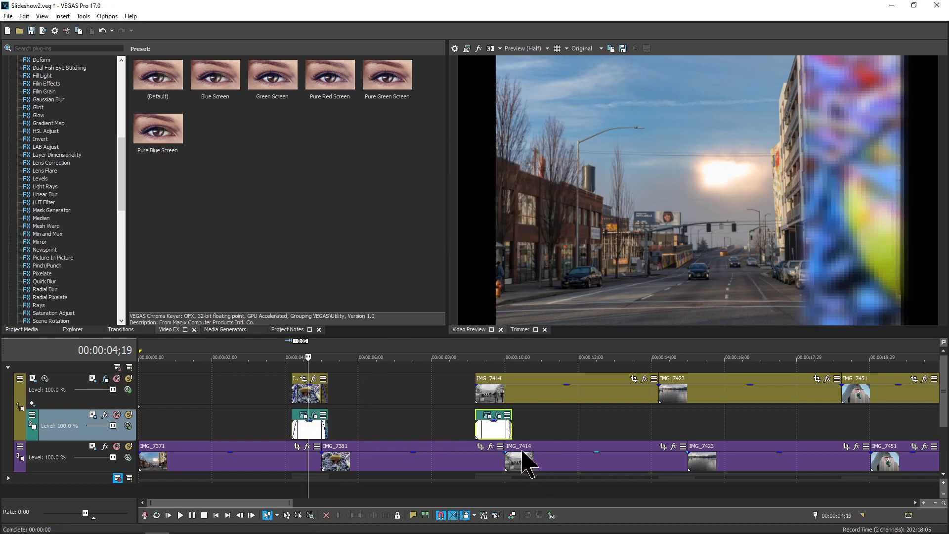
{"action": "key", "text": "ctrl+z"}
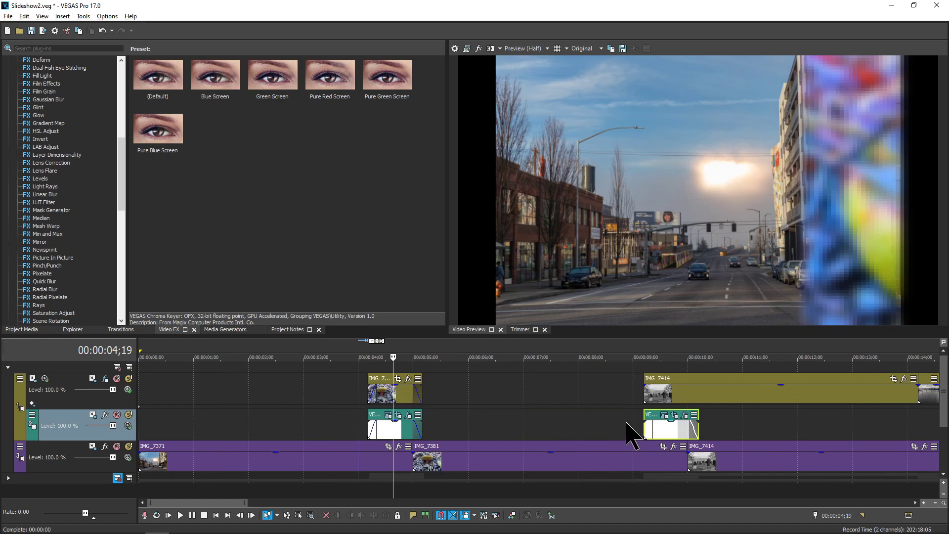
{"action": "key", "text": "ctrl+shift+z"}
Move the copied solid color event one frame earlier so its fade-out starts at the track 3 cut to IMG_7414.
{"action": "left_click", "coordinate": [504, 431]}
{"action": "scroll", "coordinate": [579, 446], "scroll_direction": "up", "scroll_amount": 5}
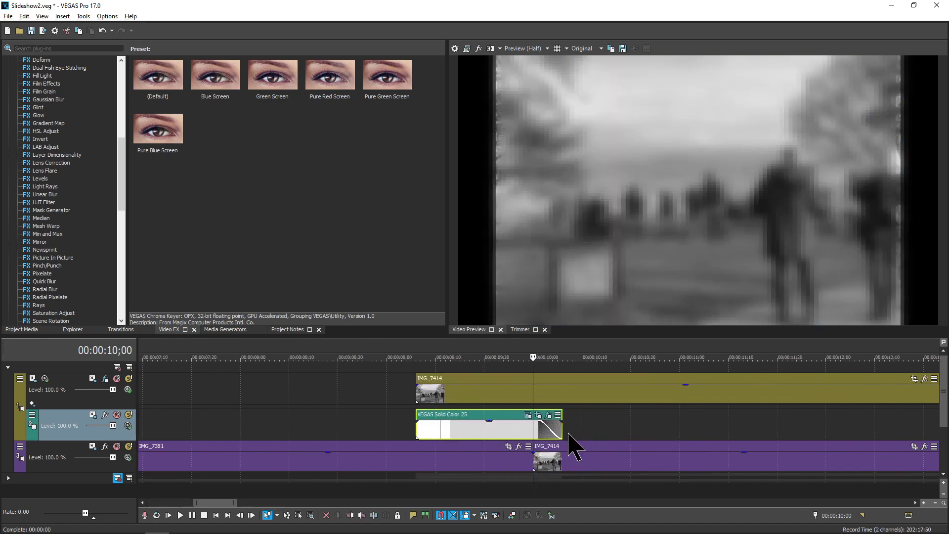
{"action": "left_click_drag", "start_coordinate": [505, 437], "coordinate": [501, 437]}
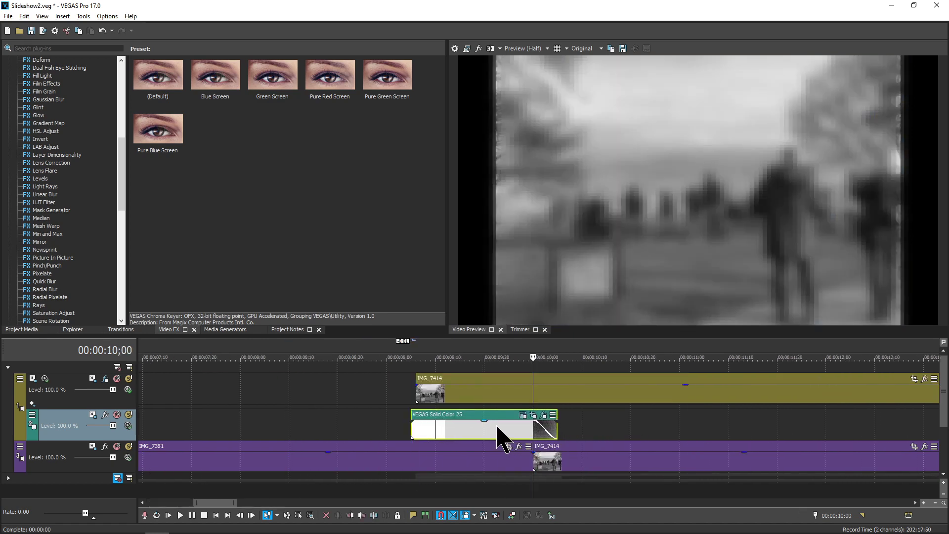
{"action": "left_click", "coordinate": [528, 424]}
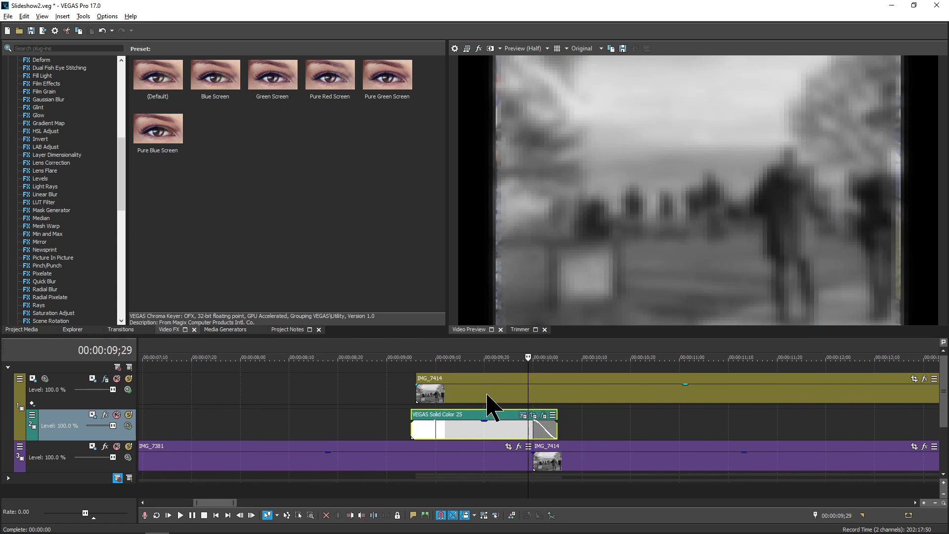
Move track 1's IMG_7414 one frame earlier, and copy the first two solid color events as new source media to the starts of IMG_7423 and IMG_7451.
{"action": "left_click_drag", "start_coordinate": [487, 396], "coordinate": [483, 399]}
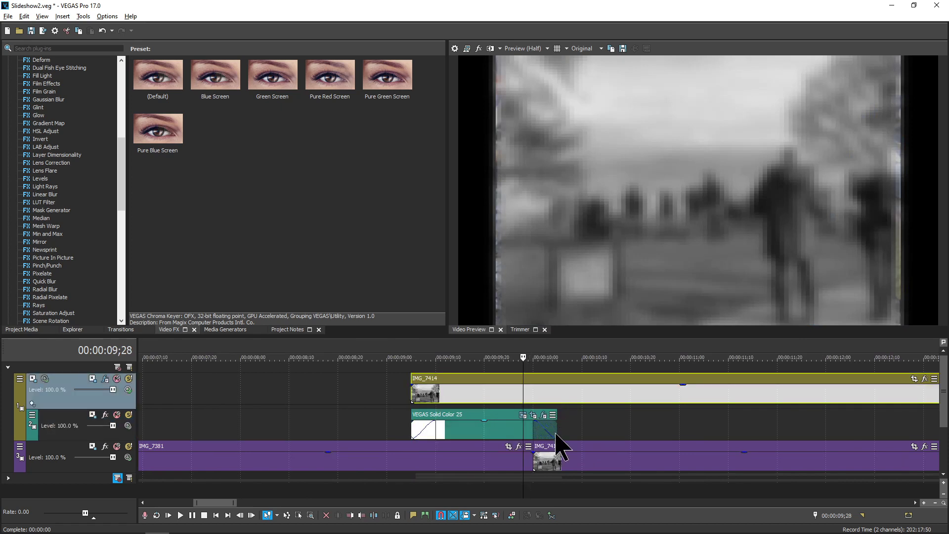
{"action": "left_click", "coordinate": [480, 434]}
{"action": "scroll", "coordinate": [583, 437], "scroll_direction": "down", "scroll_amount": 3}
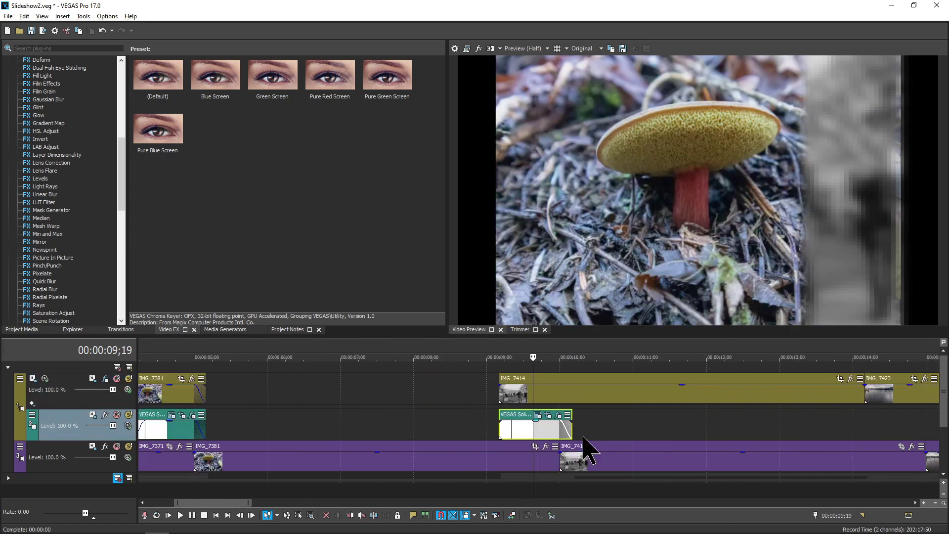
{"action": "scroll", "coordinate": [583, 447], "scroll_direction": "down", "scroll_amount": 4}
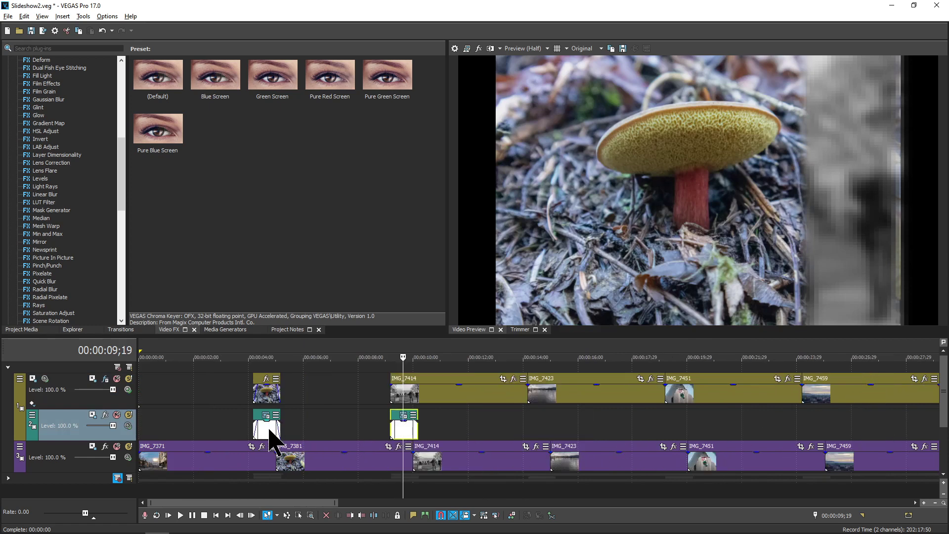
{"action": "left_click_drag", "start_coordinate": [282, 431], "coordinate": [547, 438]}
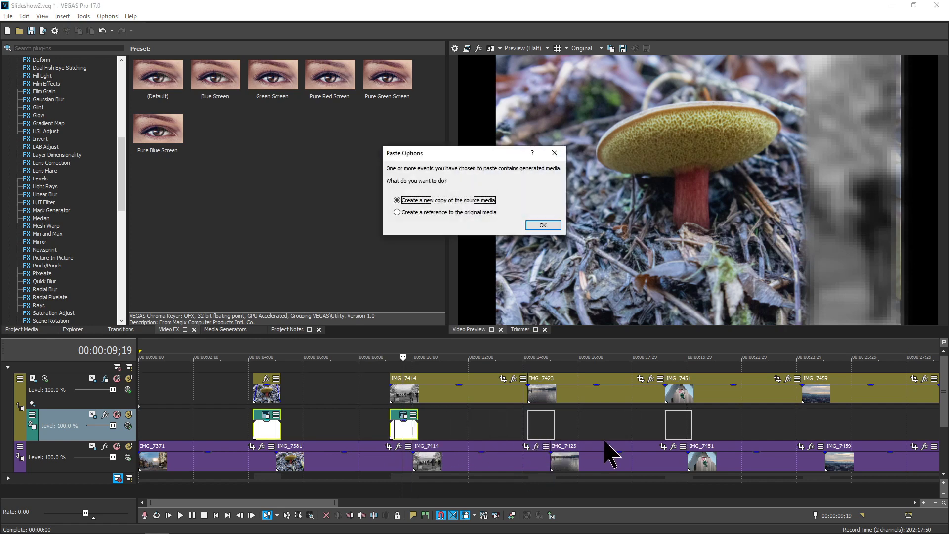
{"action": "left_click", "coordinate": [542, 227]}
Copy all four solid color events as new source media, aligning the copies with the track 1 starts of IMG_7459, IMG_7466, IMG_7468 and IMG_7472.
{"action": "left_click", "coordinate": [266, 433]}
{"action": "right_click", "coordinate": [266, 434]}
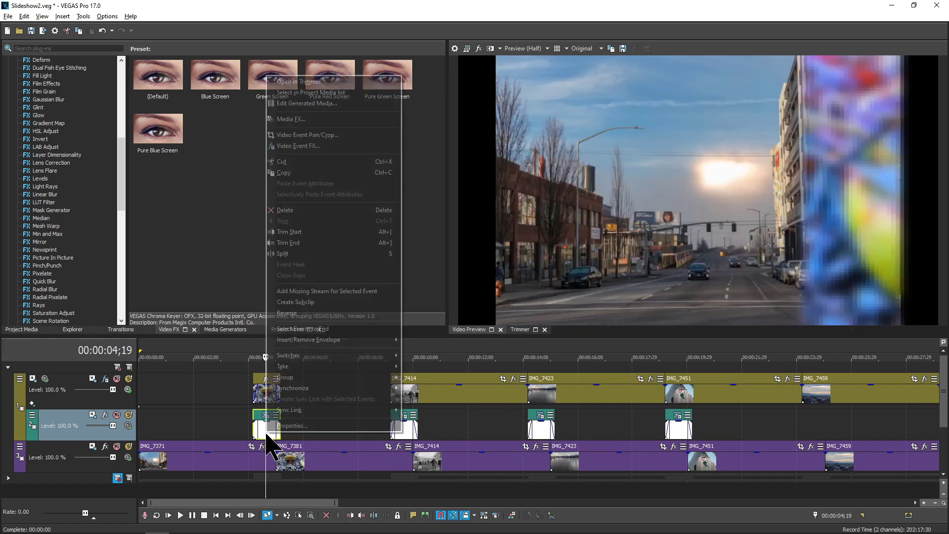
{"action": "left_click", "coordinate": [313, 329]}
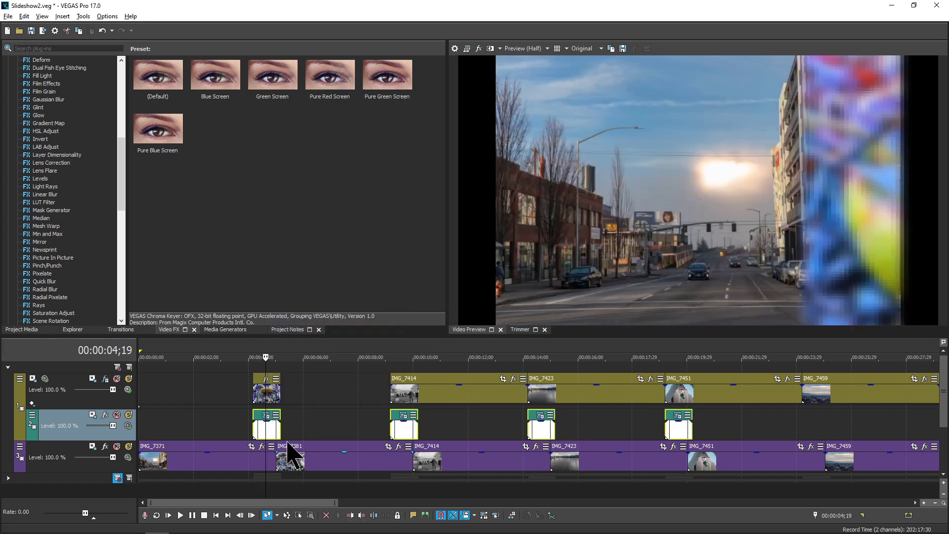
{"action": "left_click_drag", "start_coordinate": [272, 434], "coordinate": [736, 423]}
{"action": "left_click_drag", "start_coordinate": [794, 423], "coordinate": [794, 423]}
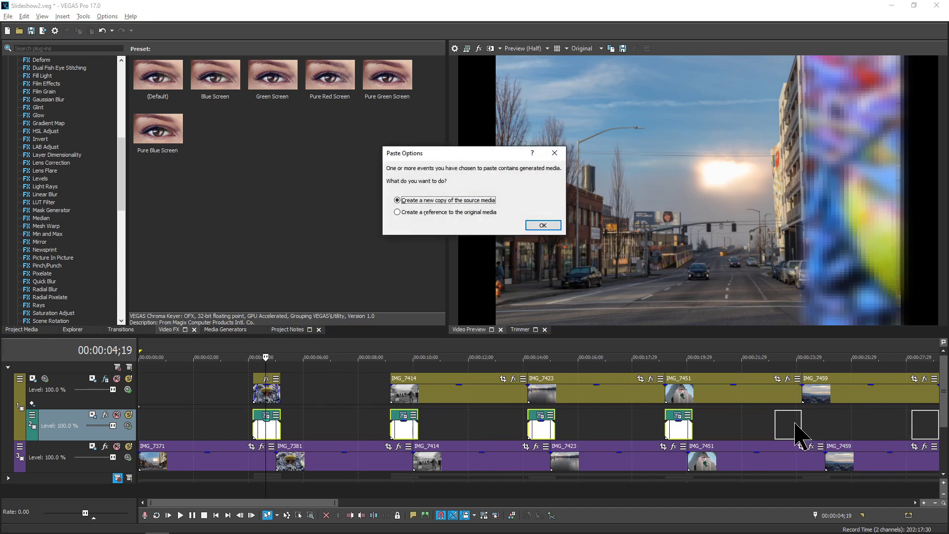
{"action": "left_click", "coordinate": [542, 226]}
{"action": "scroll", "coordinate": [549, 381], "scroll_direction": "down", "scroll_amount": 3}
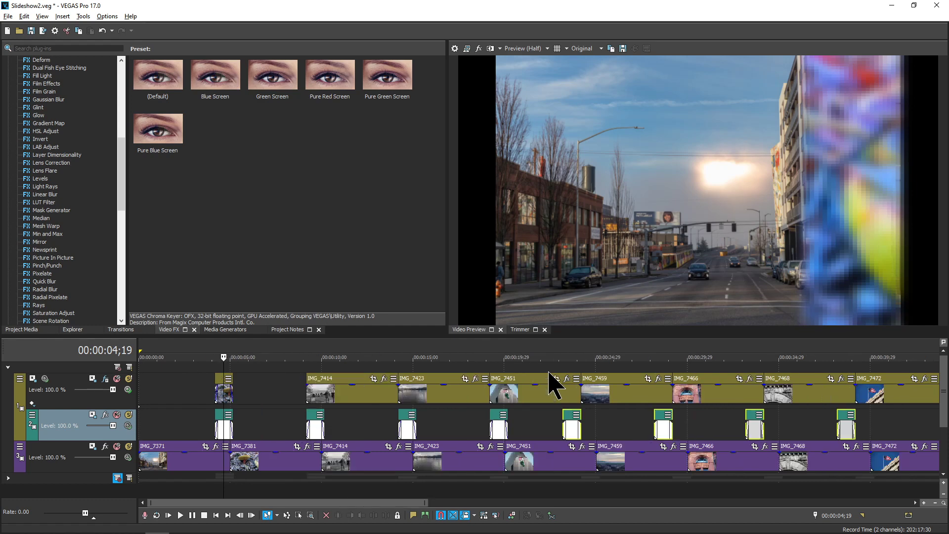
{"action": "scroll", "coordinate": [555, 385], "scroll_direction": "down", "scroll_amount": 2}
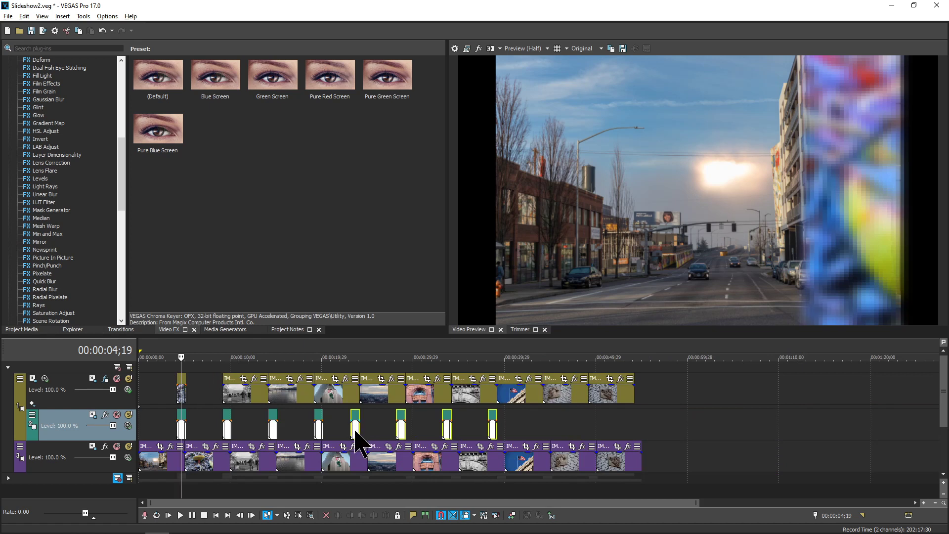
{"action": "left_click_drag", "start_coordinate": [356, 431], "coordinate": [366, 429]}
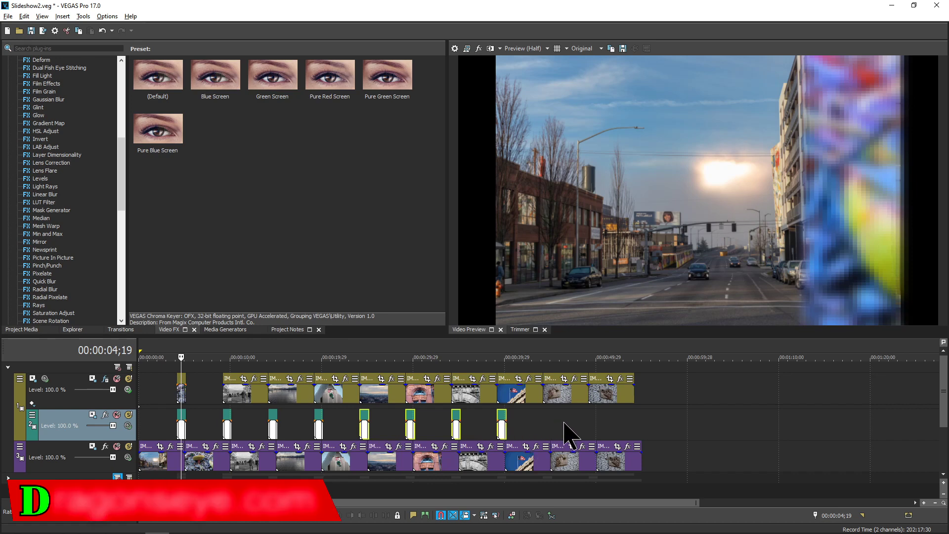
Copy the solid color events at IMG_7468 and IMG_7472 to the track 1 starts of IMG_7476 and IMG_7477, creating new source media copies.
{"action": "left_click", "coordinate": [410, 431]}
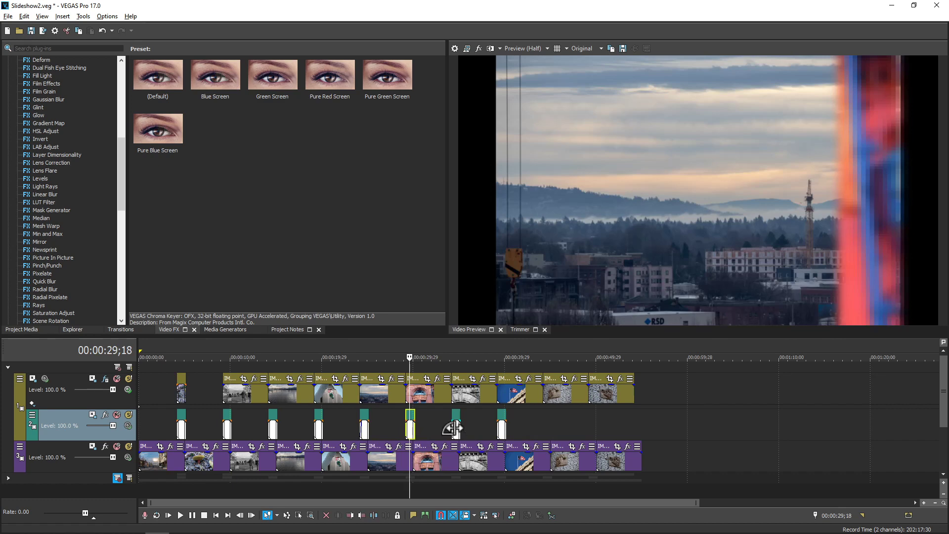
{"action": "scroll", "coordinate": [462, 444], "scroll_direction": "up", "scroll_amount": 3}
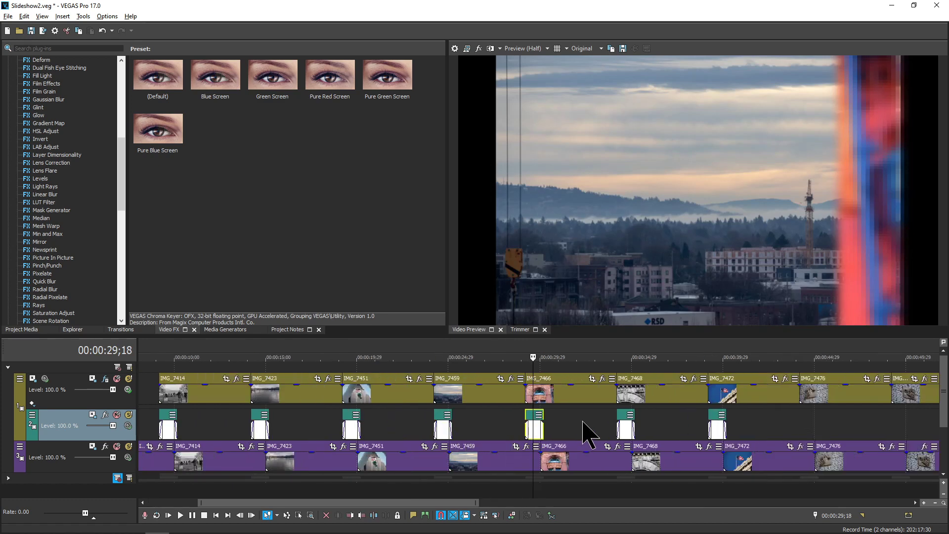
{"action": "left_click", "coordinate": [624, 433]}
{"action": "left_click", "coordinate": [717, 430], "text": "ctrl"}
{"action": "left_click_drag", "start_coordinate": [629, 434], "coordinate": [818, 445]}
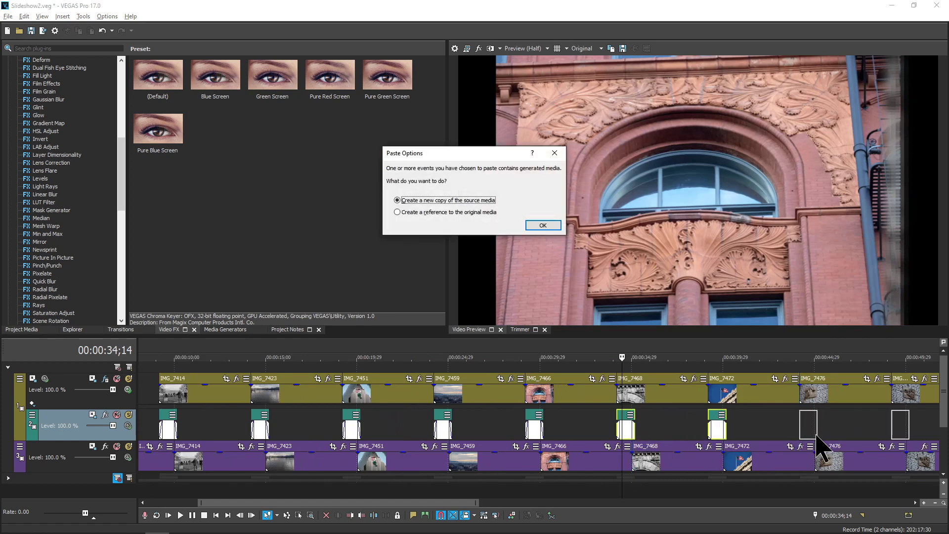
{"action": "left_click", "coordinate": [544, 225]}
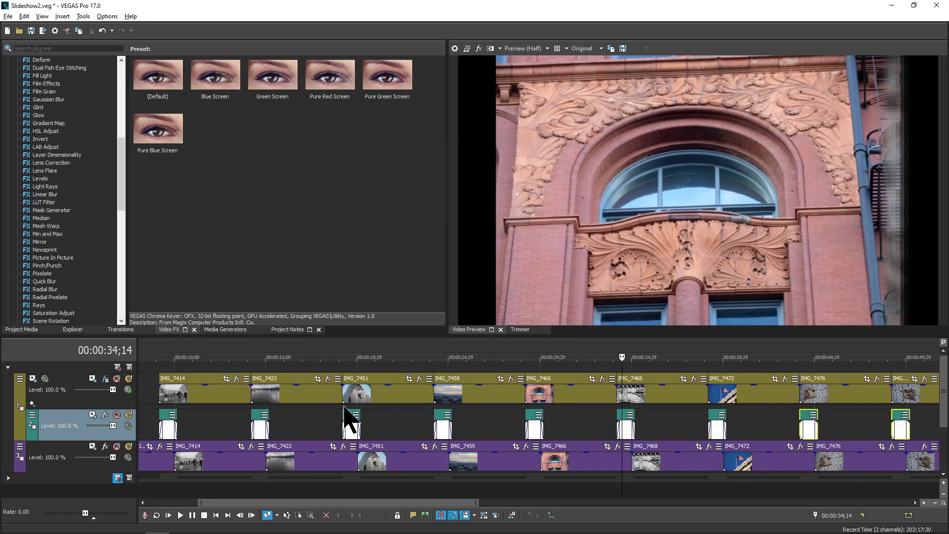
Extend the short IMG_7381 event on track 1 to the start of IMG_7414, with auto ripple turned off so the following events stay in place.
{"action": "scroll", "coordinate": [349, 424], "scroll_direction": "down", "scroll_amount": 5}
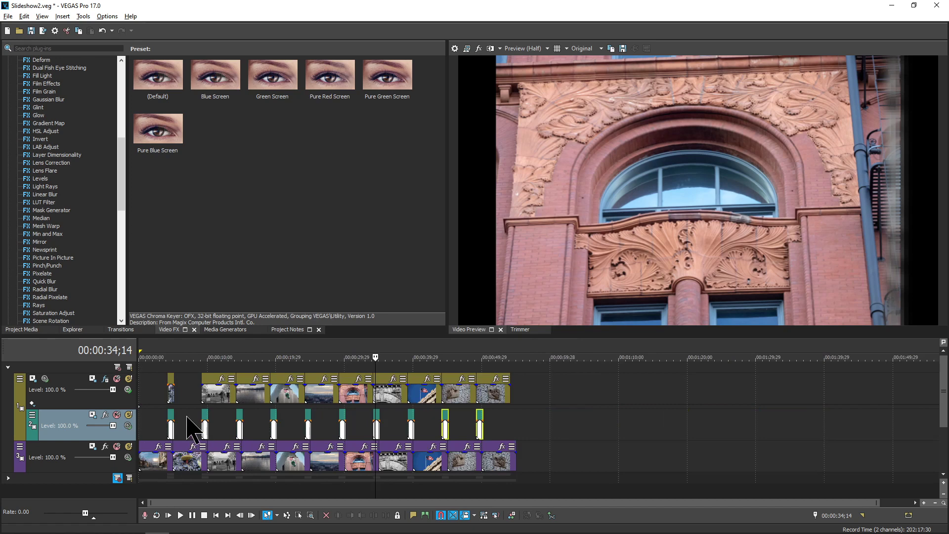
{"action": "left_click_drag", "start_coordinate": [174, 393], "coordinate": [201, 392]}
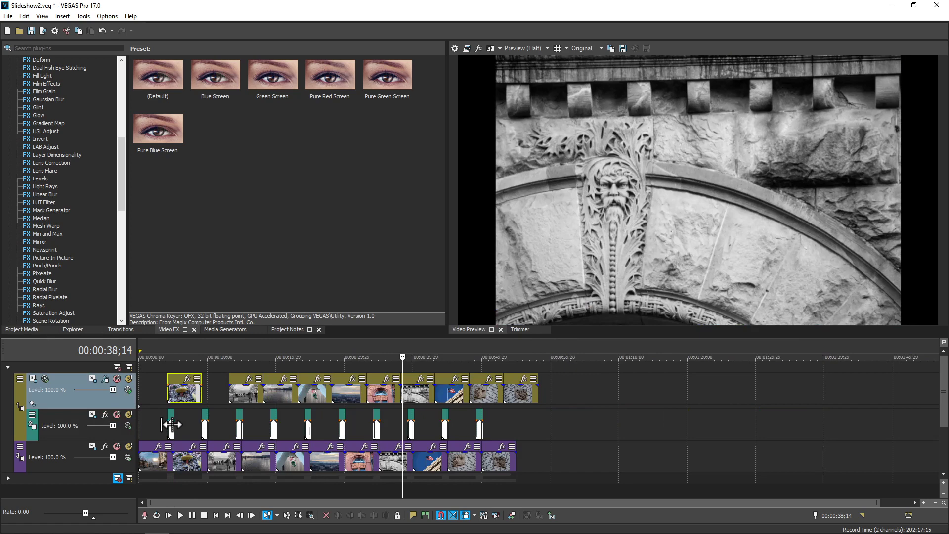
{"action": "key", "text": "ctrl+z"}
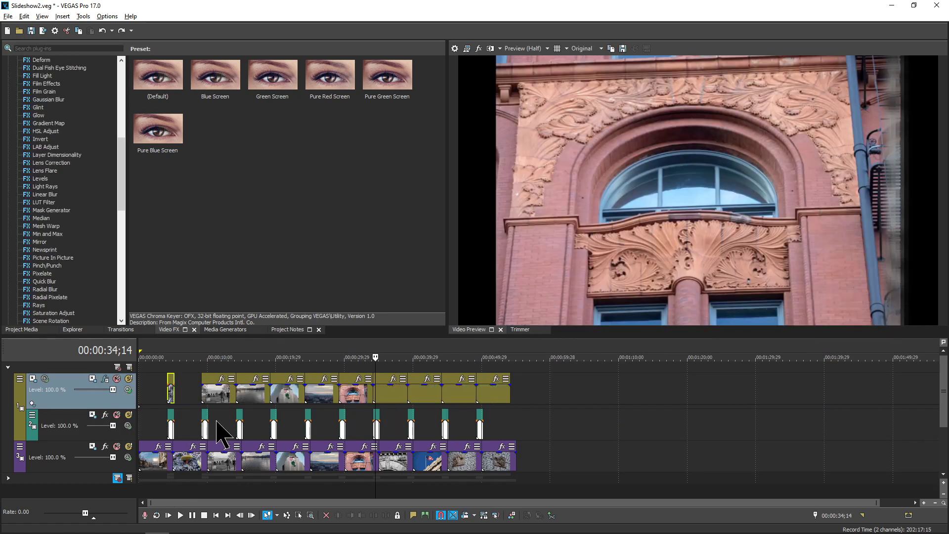
{"action": "left_click_drag", "start_coordinate": [174, 393], "coordinate": [201, 395]}
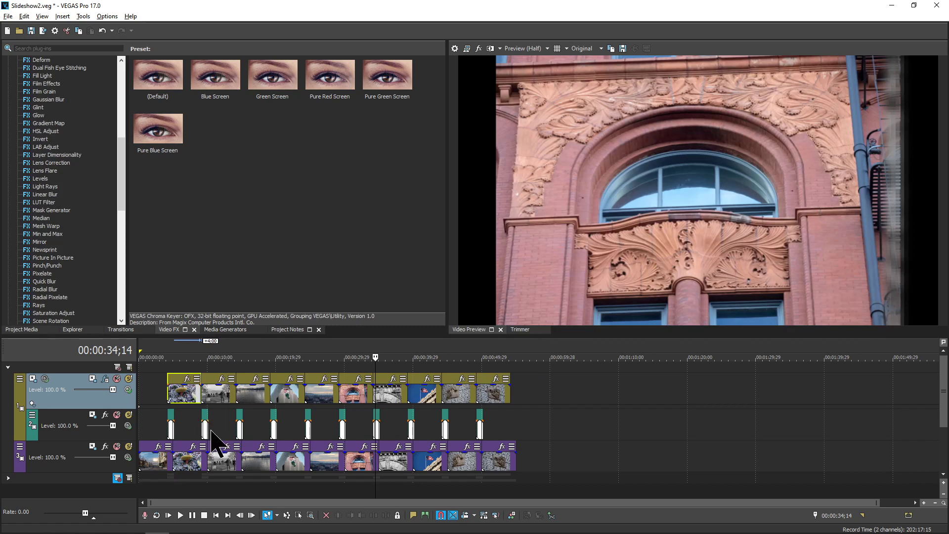
{"action": "left_click", "coordinate": [161, 398]}
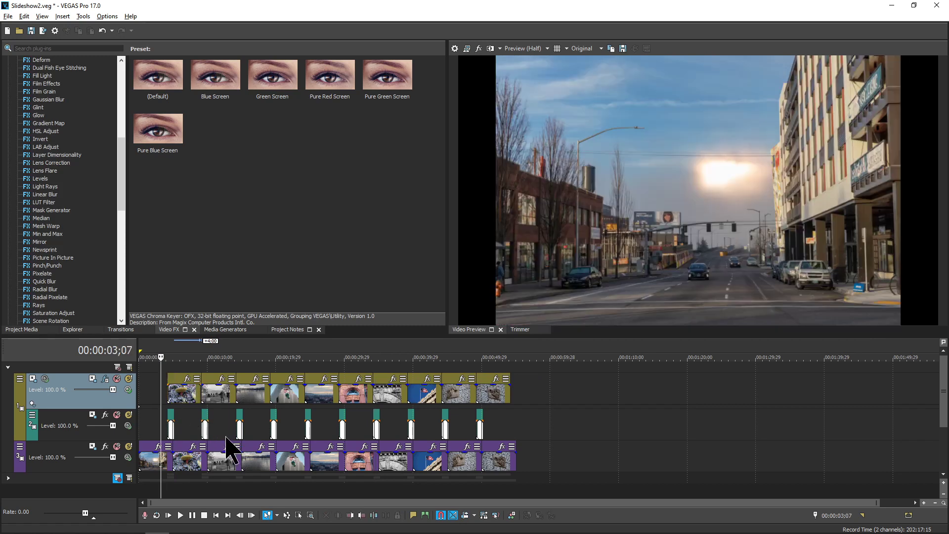
Play the slideshow from the beginning to review the strip transitions between the images.
{"action": "left_click", "coordinate": [143, 353]}
{"action": "key", "text": "space"}
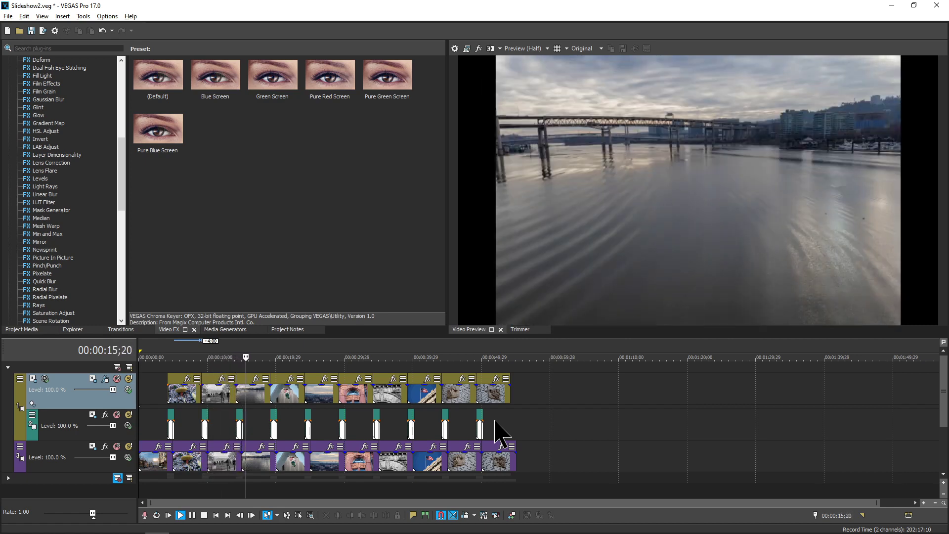
{"action": "key", "text": "space"}
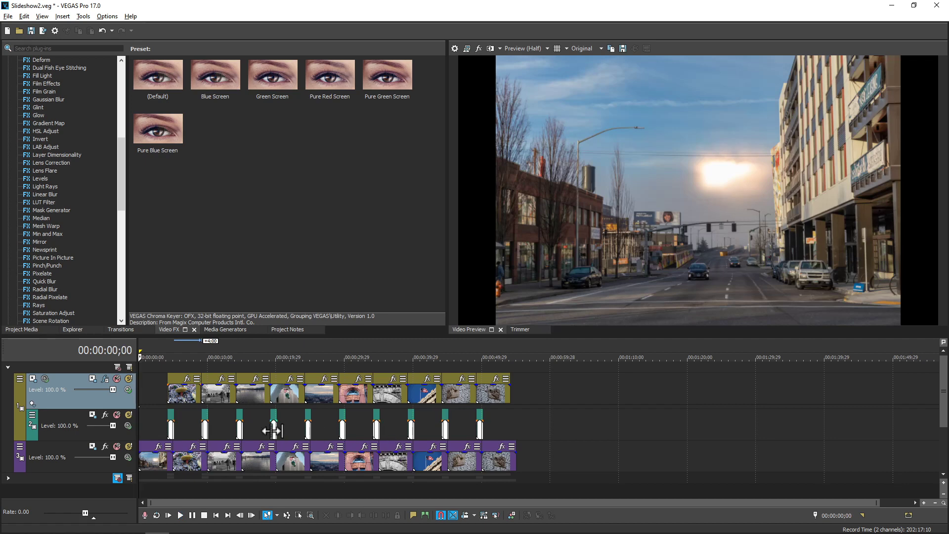
{"action": "scroll", "coordinate": [170, 434], "scroll_direction": "up", "scroll_amount": 2}
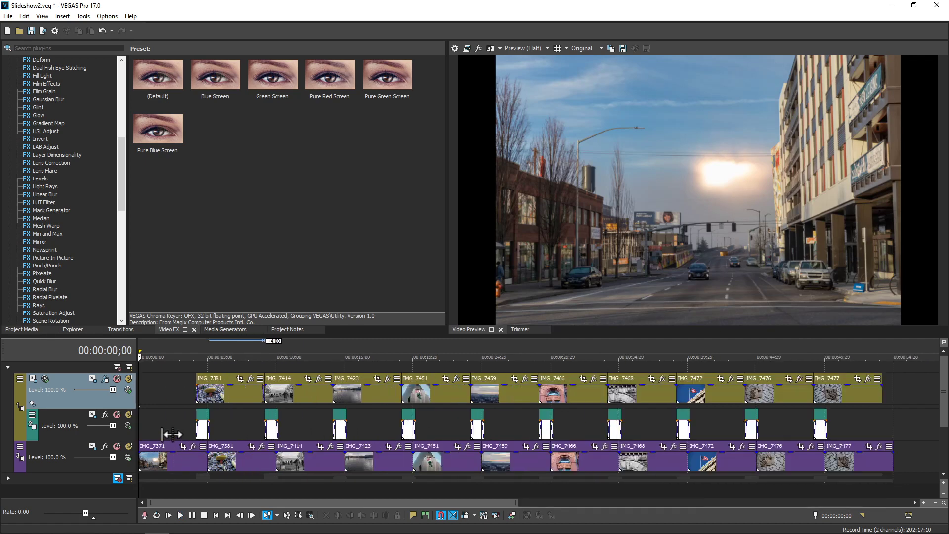
{"action": "scroll", "coordinate": [215, 439], "scroll_direction": "up", "scroll_amount": 2}
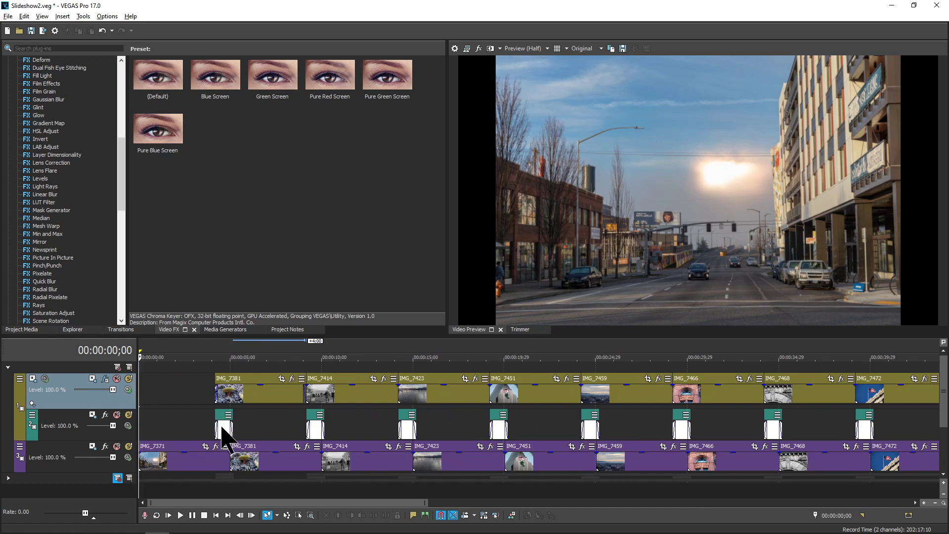
{"action": "left_click", "coordinate": [223, 438]}
{"action": "scroll", "coordinate": [226, 438], "scroll_direction": "up", "scroll_amount": 2}
{"action": "scroll", "coordinate": [519, 454], "scroll_direction": "up", "scroll_amount": 3}
{"action": "scroll", "coordinate": [470, 445], "scroll_direction": "down", "scroll_amount": 3}
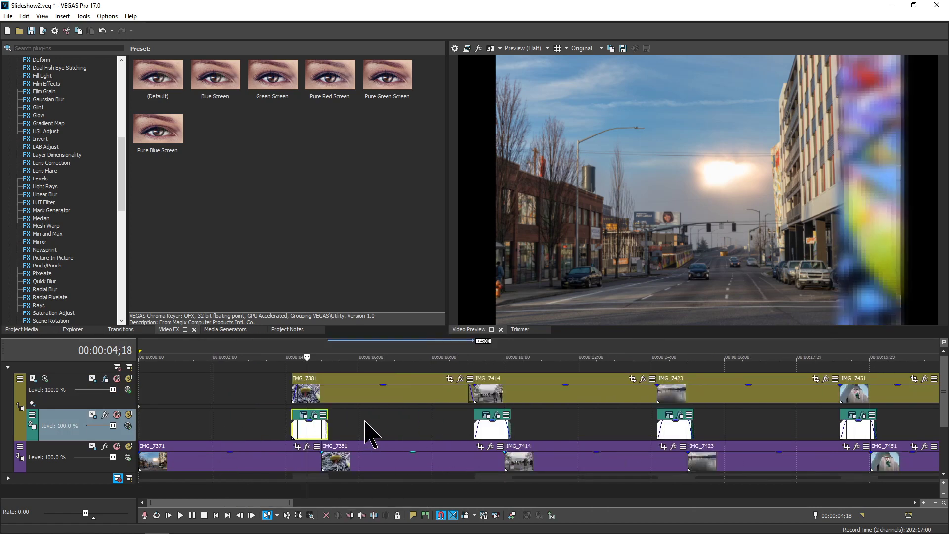
Mute and collapse the first track group, and expand and unmute the second group containing tracks 4 to 6.
{"action": "scroll", "coordinate": [368, 432], "scroll_direction": "down", "scroll_amount": 1}
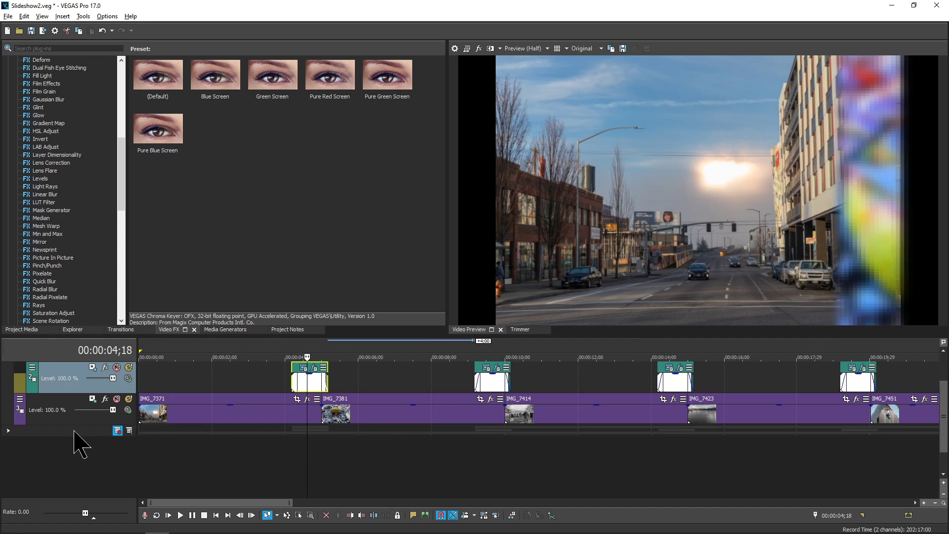
{"action": "left_click", "coordinate": [8, 430]}
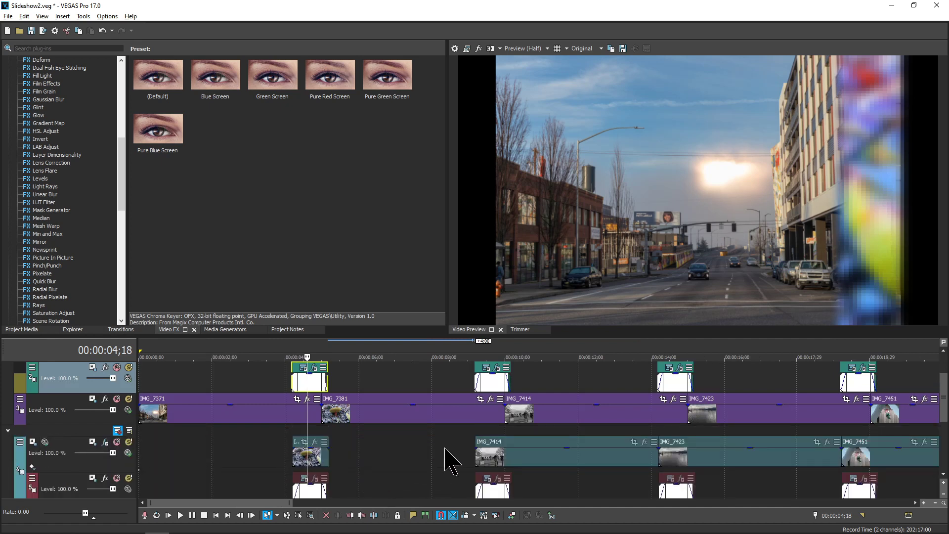
{"action": "left_click", "coordinate": [117, 430]}
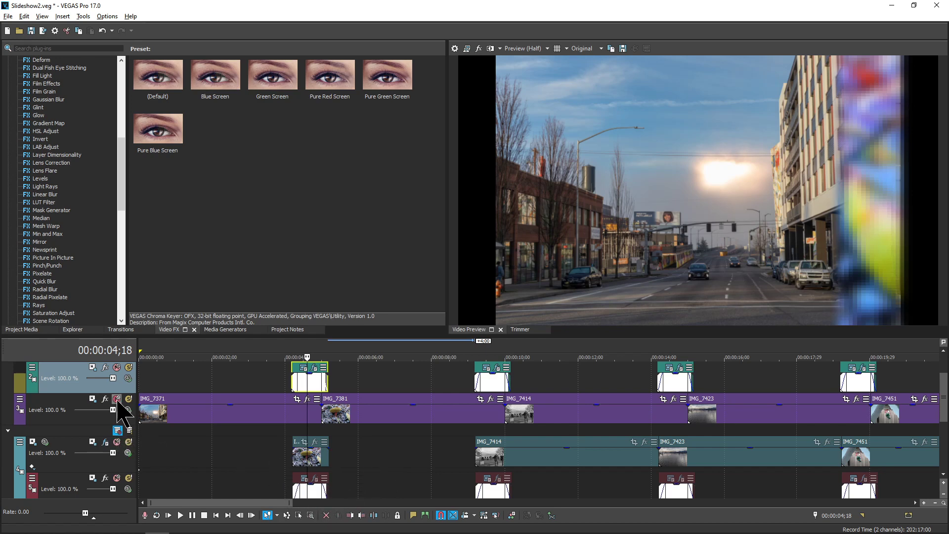
{"action": "scroll", "coordinate": [217, 406], "scroll_direction": "up", "scroll_amount": 2}
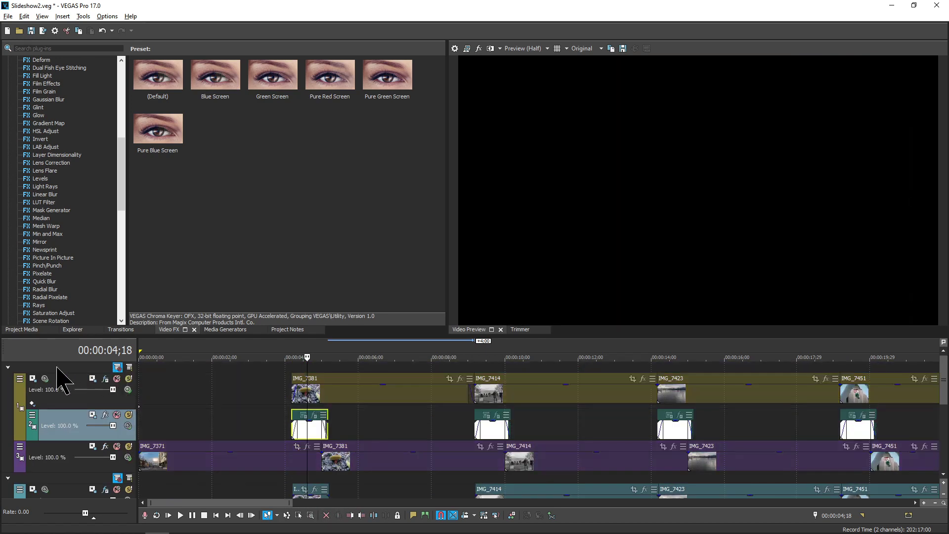
{"action": "left_click", "coordinate": [8, 368]}
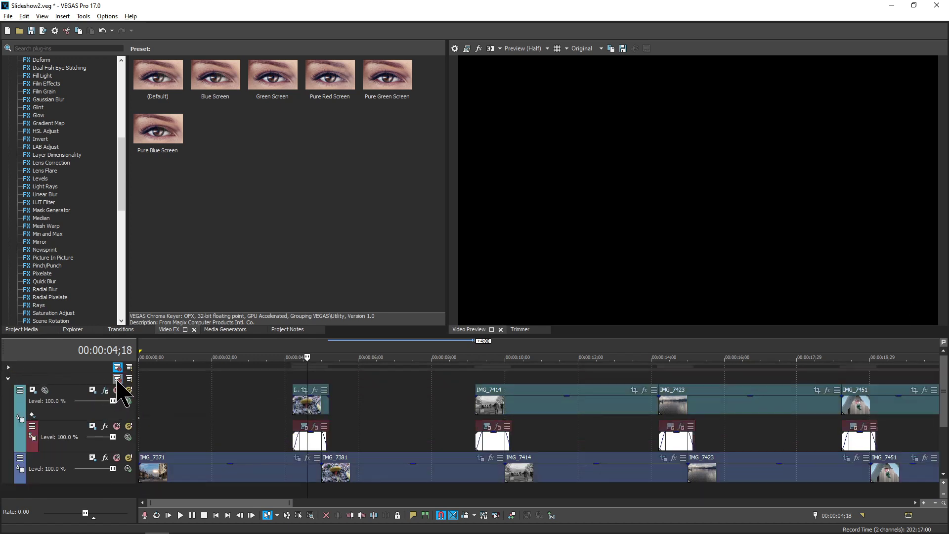
{"action": "left_click", "coordinate": [118, 379]}
Play the first transition of the second track group repeatedly from 00:00:04;02 to examine its strip animation.
{"action": "left_click", "coordinate": [288, 437]}
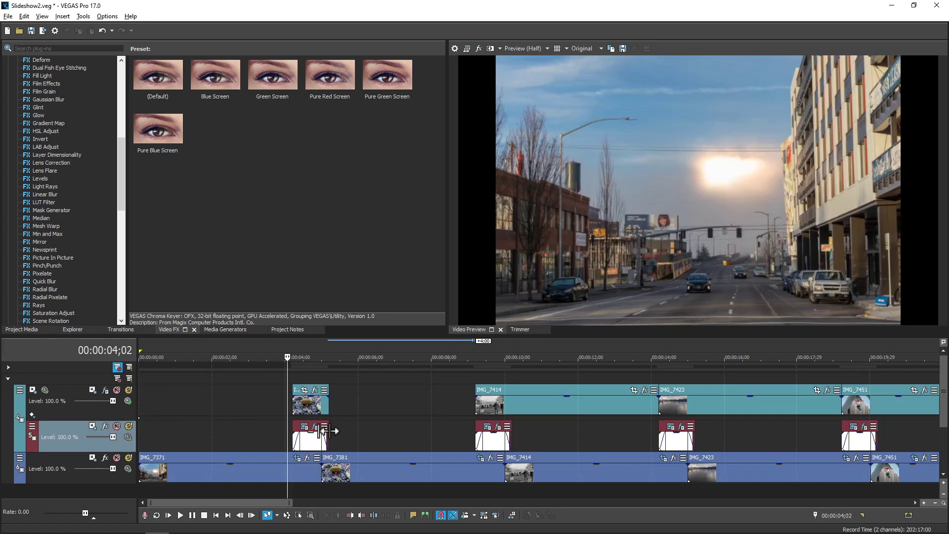
{"action": "key", "text": "space"}
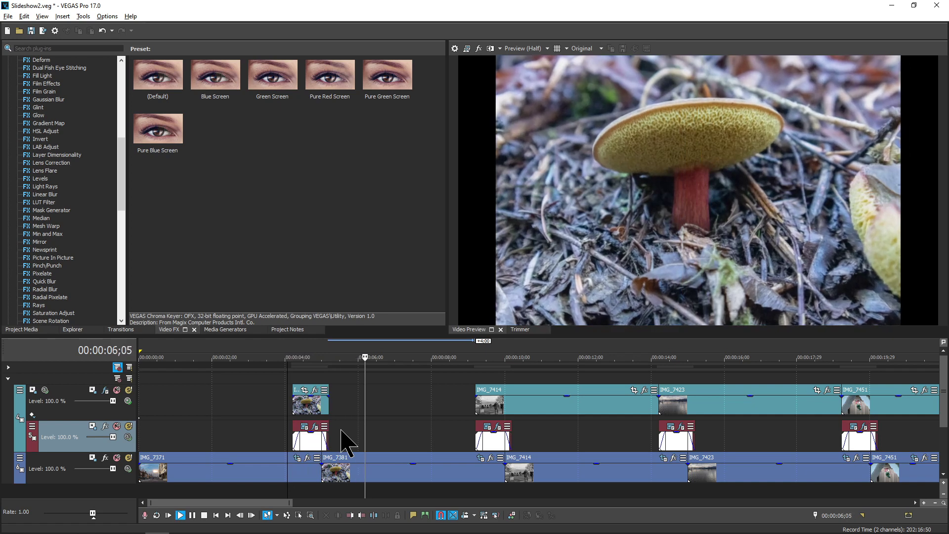
{"action": "key", "text": "space"}
{"action": "key", "text": "space"}
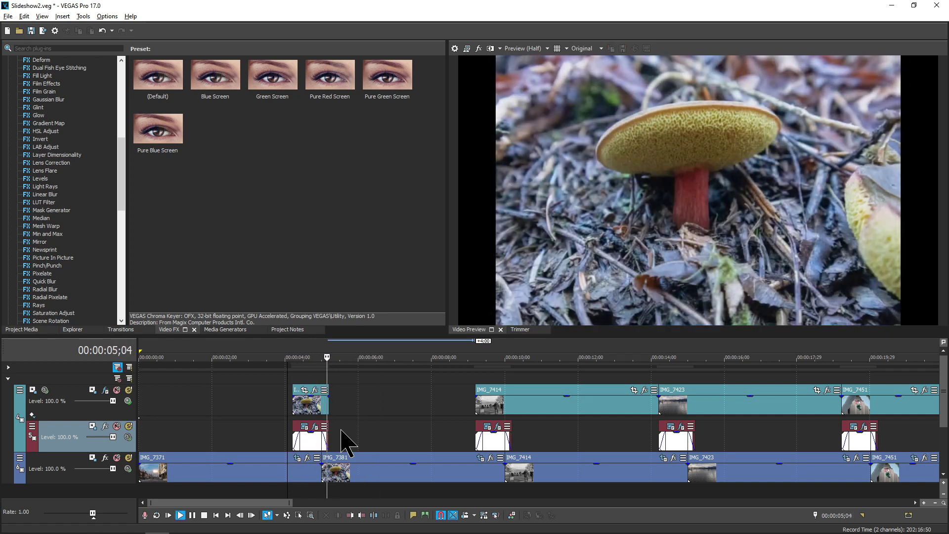
{"action": "key", "text": "space"}
{"action": "key", "text": "space"}
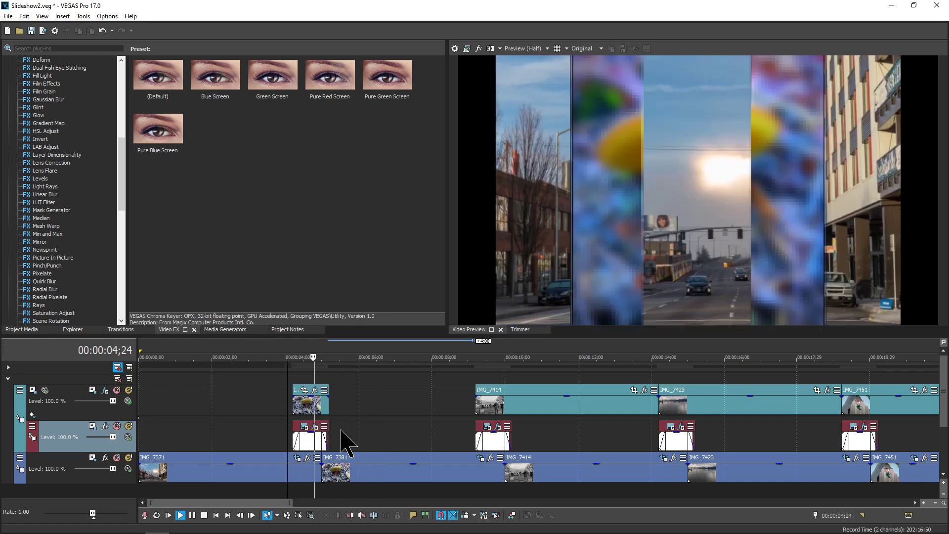
{"action": "key", "text": "space"}
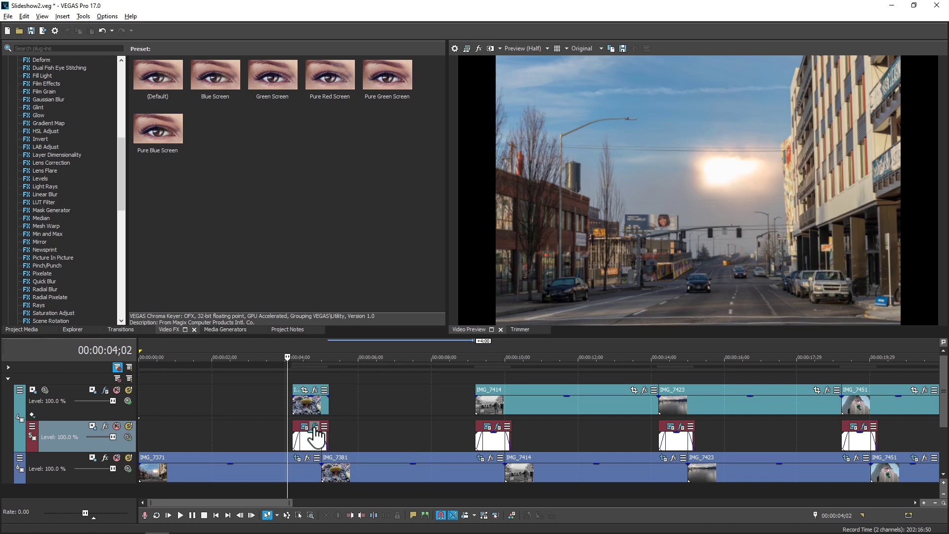
{"action": "scroll", "coordinate": [317, 450], "scroll_direction": "up", "scroll_amount": 2}
{"action": "scroll", "coordinate": [336, 447], "scroll_direction": "up", "scroll_amount": 1}
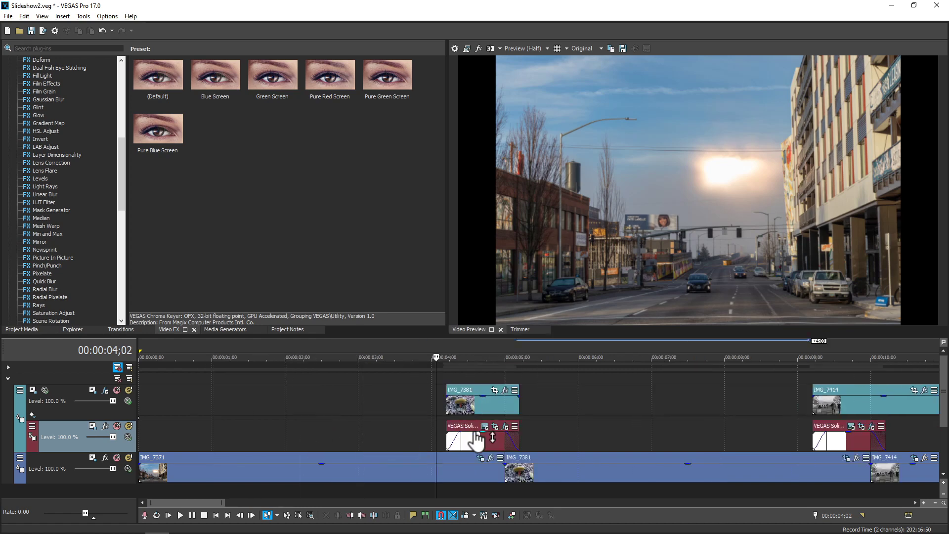
Examine the mask animation in the pan/crop settings of the first solid color event on track 5.
{"action": "left_click", "coordinate": [496, 426]}
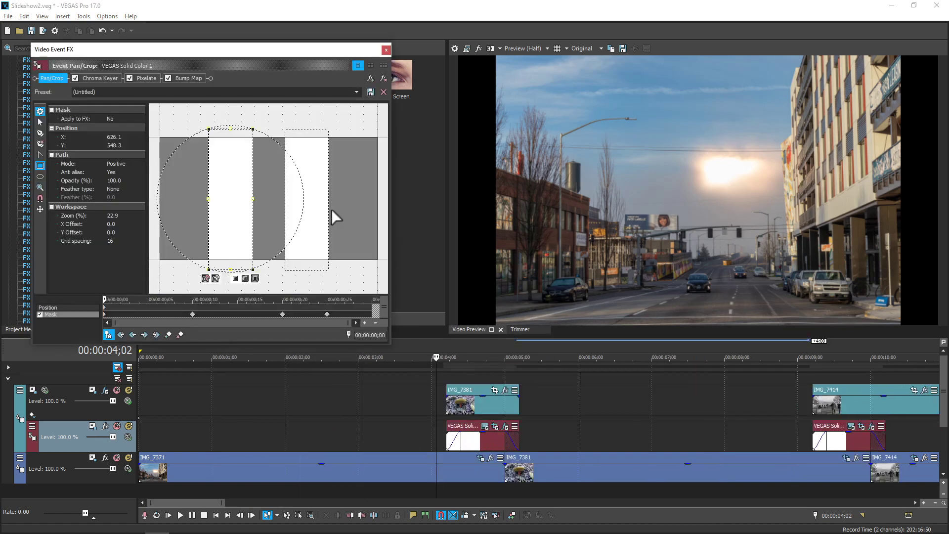
{"action": "scroll", "coordinate": [305, 184], "scroll_direction": "down", "scroll_amount": 3}
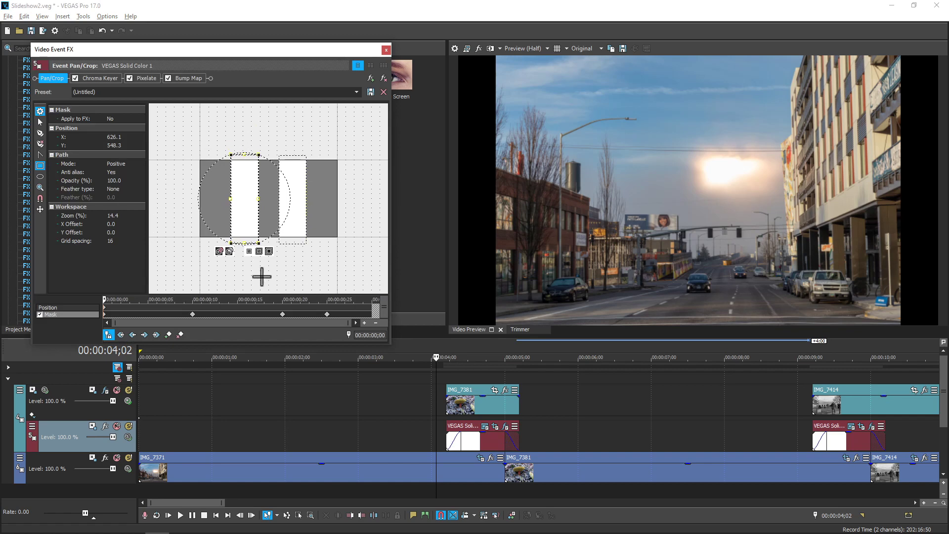
{"action": "left_click_drag", "start_coordinate": [105, 300], "coordinate": [228, 305]}
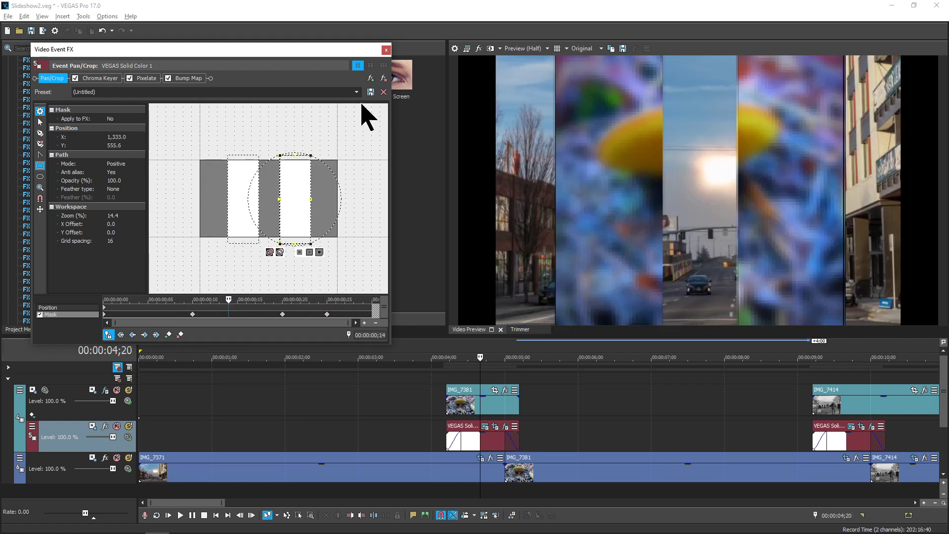
{"action": "left_click", "coordinate": [386, 50]}
Copy the first solid color event on track 5, which holds the second transition's mask and effects.
{"action": "left_click", "coordinate": [493, 438]}
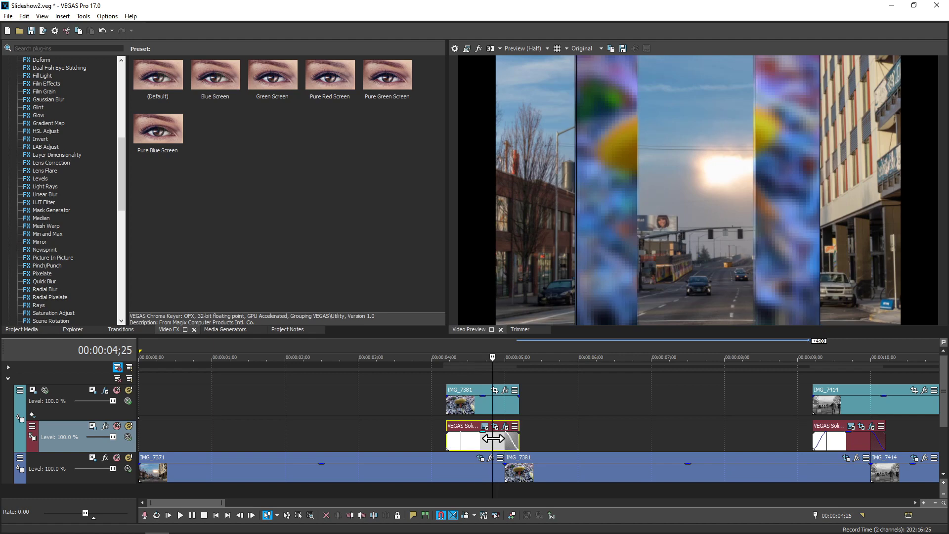
{"action": "right_click", "coordinate": [492, 443]}
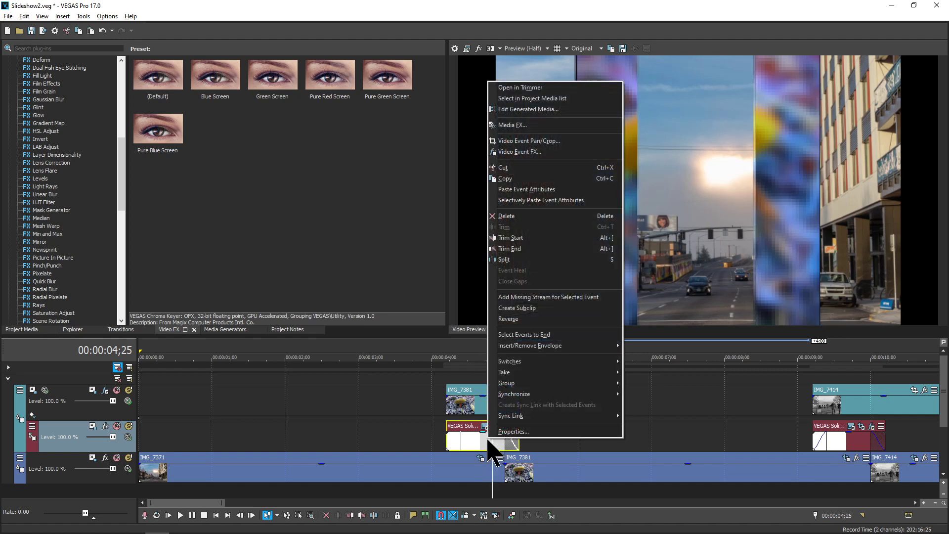
{"action": "left_click", "coordinate": [441, 435]}
{"action": "left_click", "coordinate": [439, 435]}
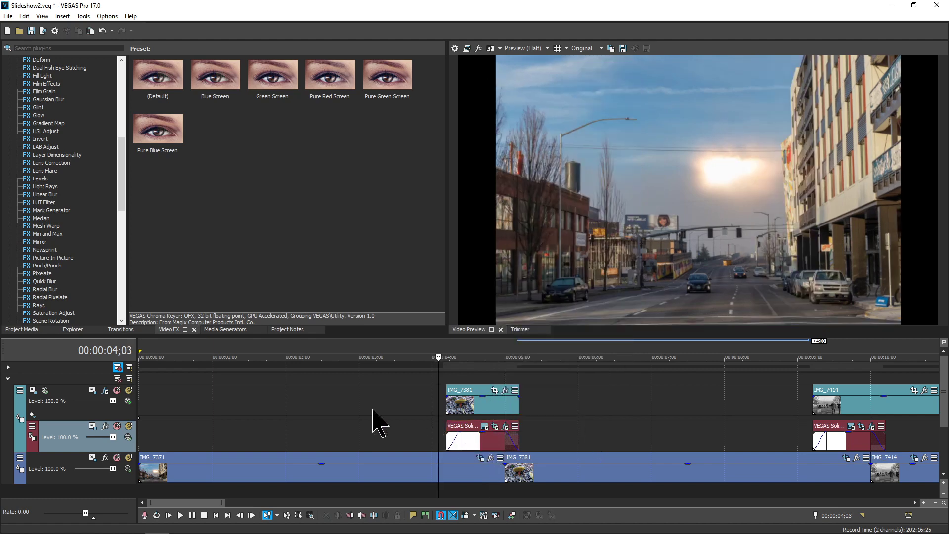
Collapse and mute the second track group, and expand and unmute the first group containing tracks 1 to 3.
{"action": "left_click", "coordinate": [7, 379]}
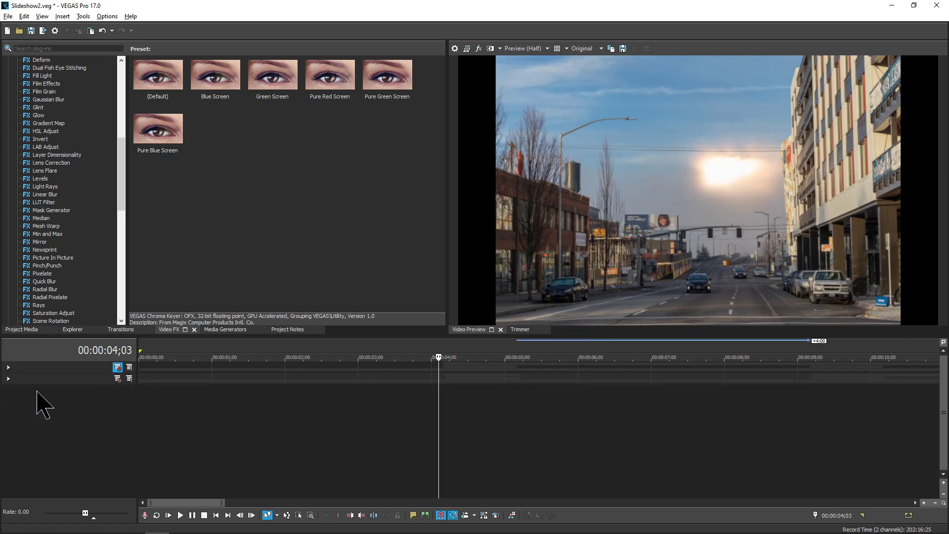
{"action": "left_click", "coordinate": [8, 368]}
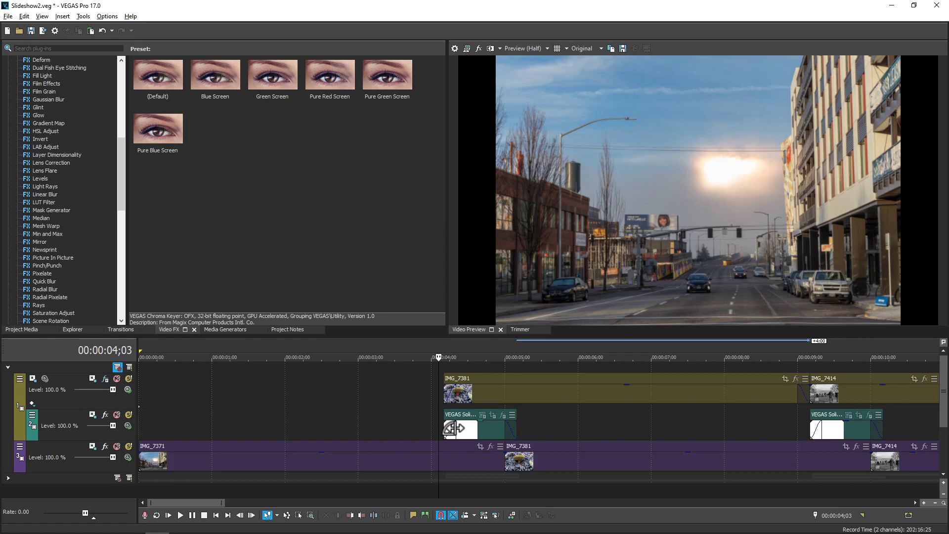
{"action": "left_click", "coordinate": [117, 367]}
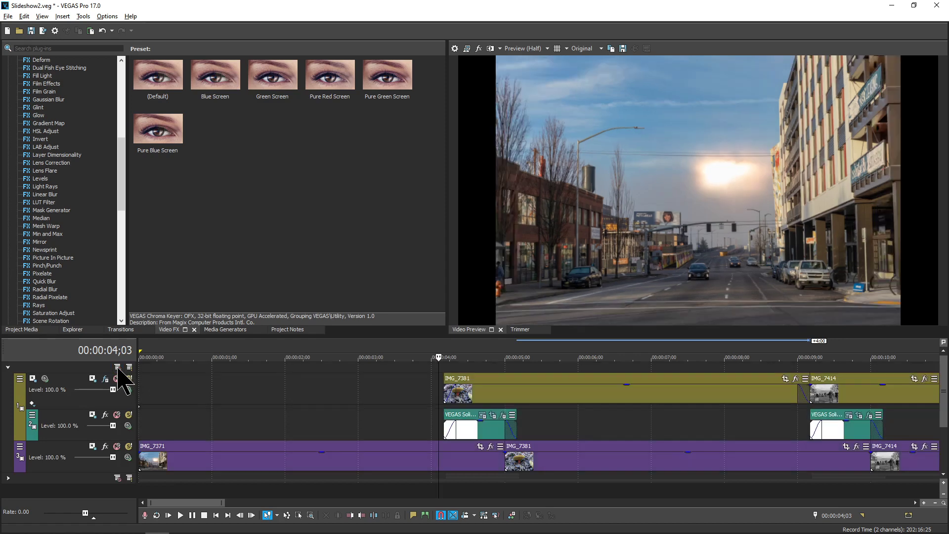
{"action": "scroll", "coordinate": [316, 402], "scroll_direction": "down", "scroll_amount": 2}
{"action": "scroll", "coordinate": [314, 402], "scroll_direction": "up", "scroll_amount": 1}
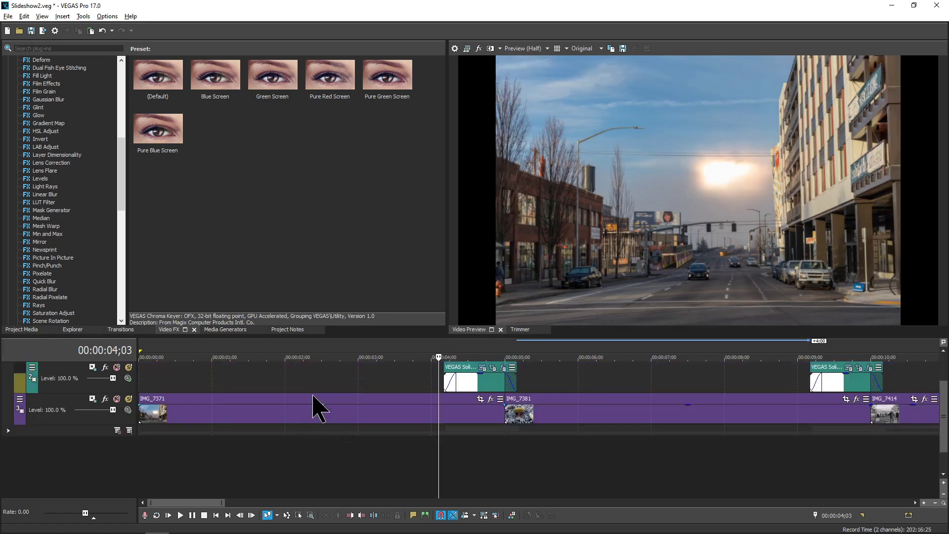
{"action": "left_click", "coordinate": [117, 430]}
{"action": "key", "text": "space"}
{"action": "key", "text": "space"}
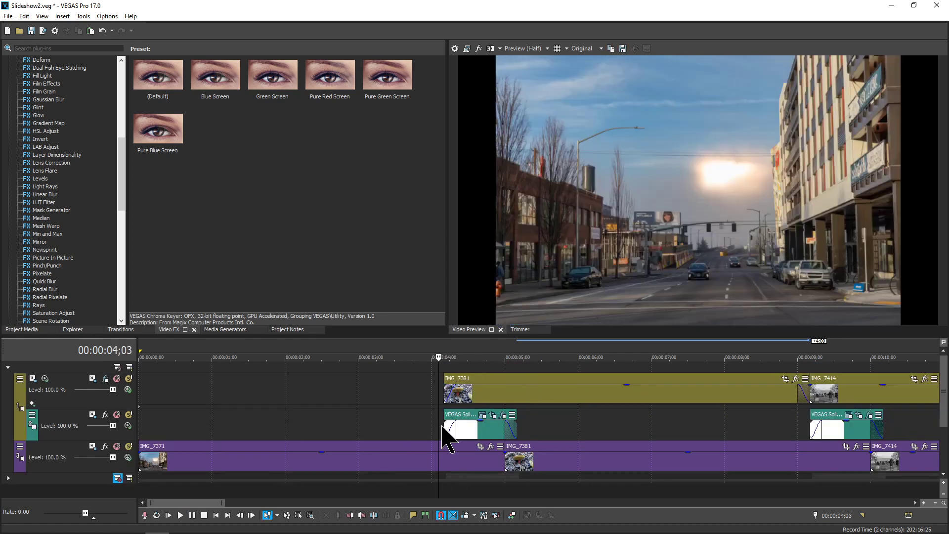
Selectively paste only the video event effects and pan/crop settings onto track 2's first solid color event, and play back the result.
{"action": "right_click", "coordinate": [481, 428]}
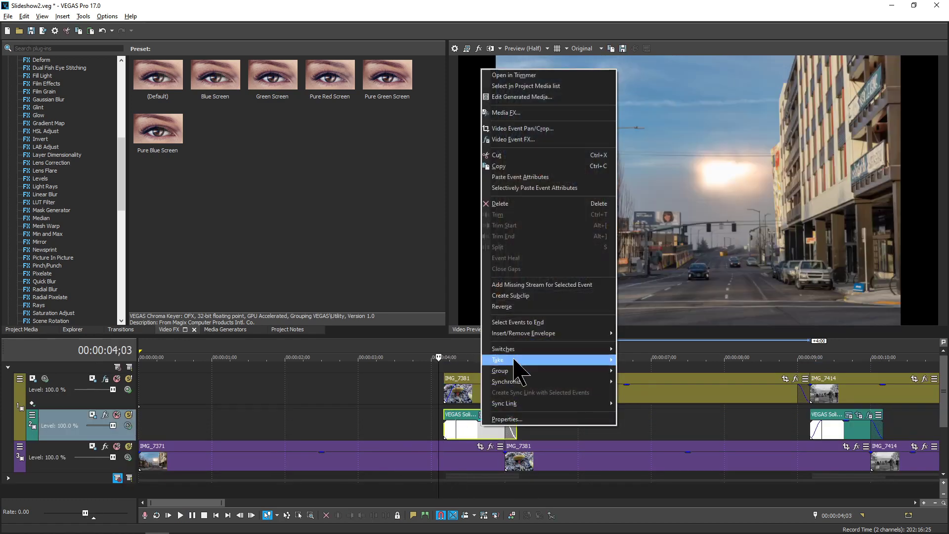
{"action": "left_click", "coordinate": [518, 188]}
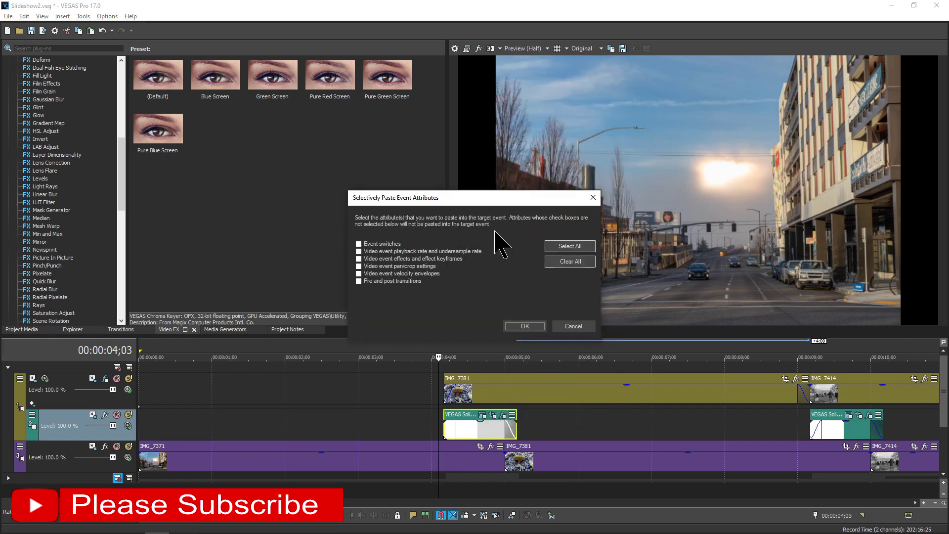
{"action": "left_click", "coordinate": [359, 266]}
{"action": "left_click", "coordinate": [359, 259]}
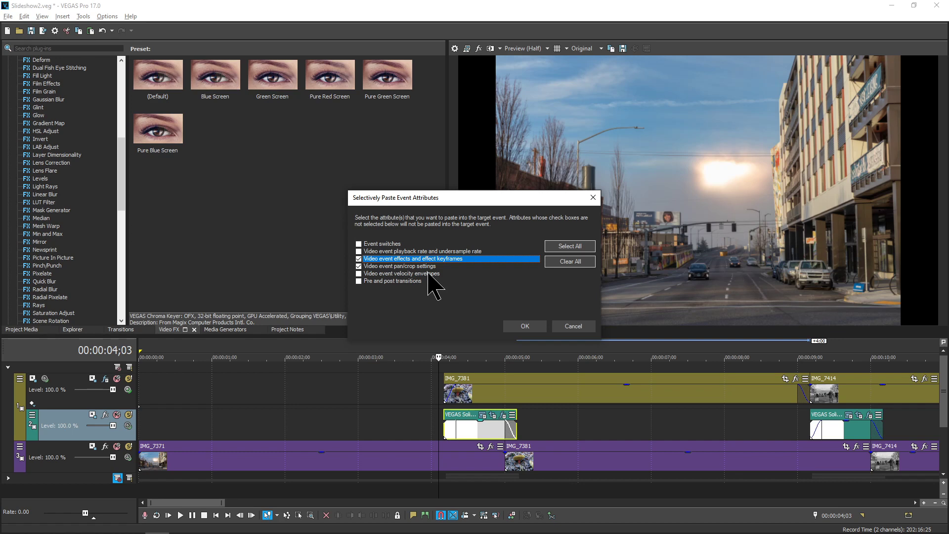
{"action": "left_click", "coordinate": [525, 328]}
{"action": "key", "text": "space"}
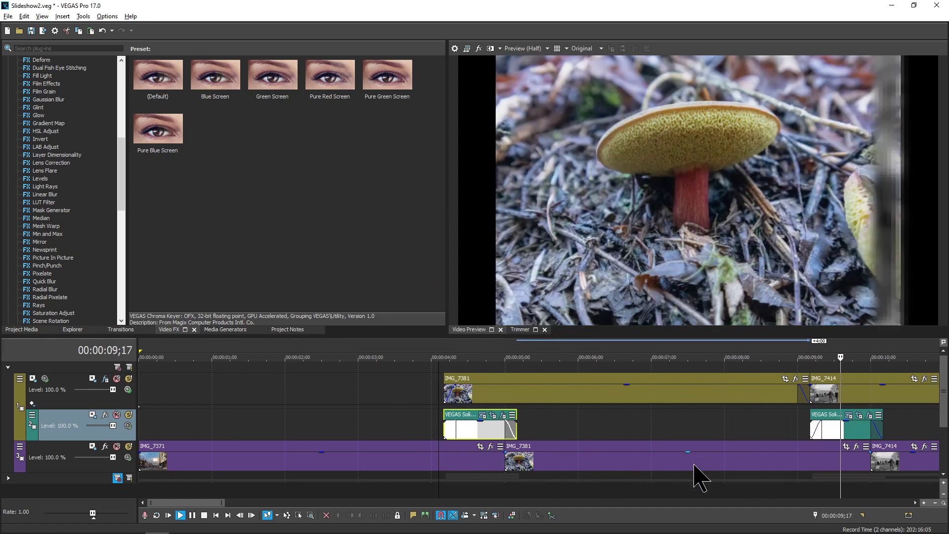
{"action": "key", "text": "space"}
Paste the copied event attributes onto all solid color events on track 2 from the second one to the end, and preview.
{"action": "scroll", "coordinate": [794, 460], "scroll_direction": "down", "scroll_amount": 2}
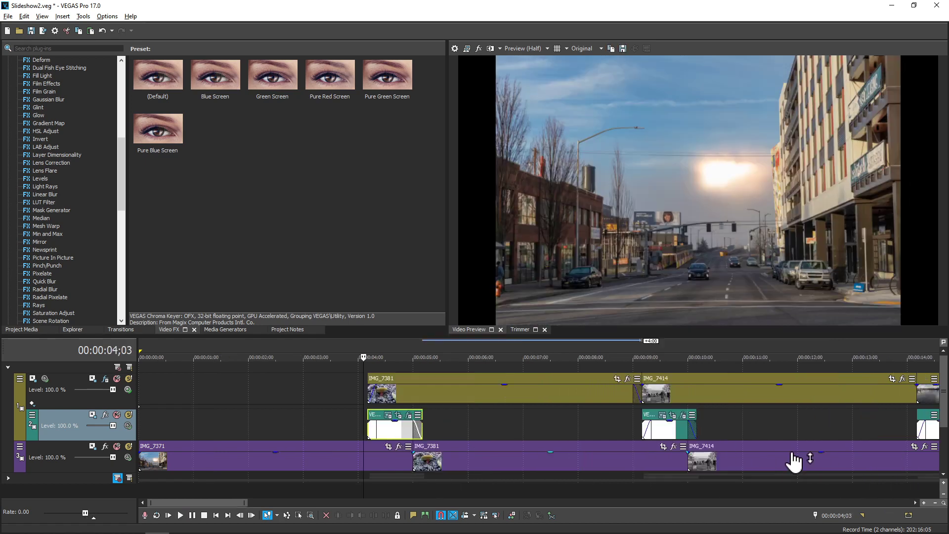
{"action": "scroll", "coordinate": [794, 460], "scroll_direction": "down", "scroll_amount": 1}
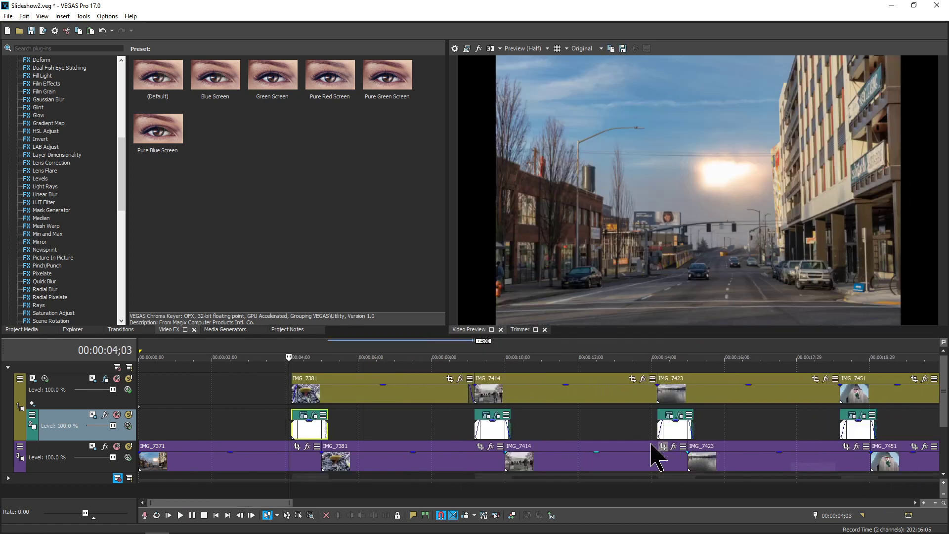
{"action": "right_click", "coordinate": [493, 438]}
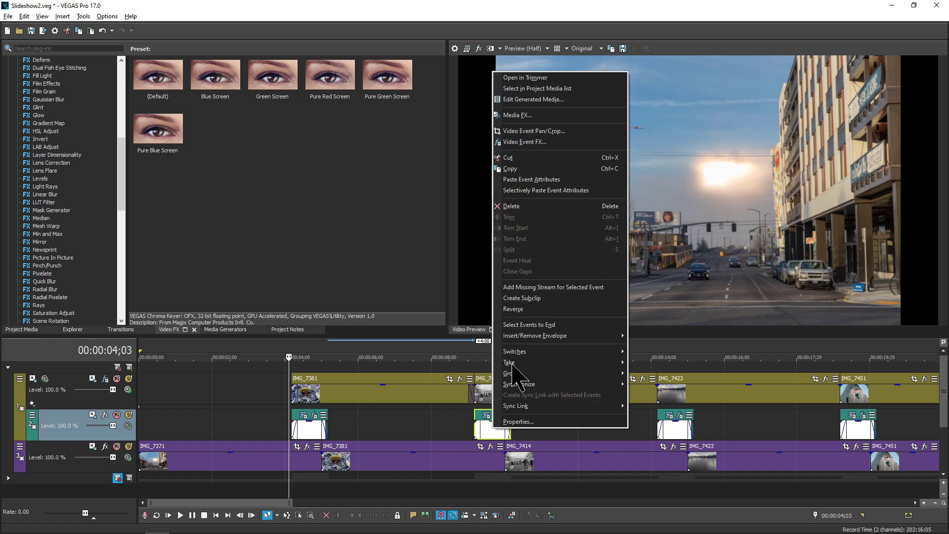
{"action": "left_click", "coordinate": [523, 311]}
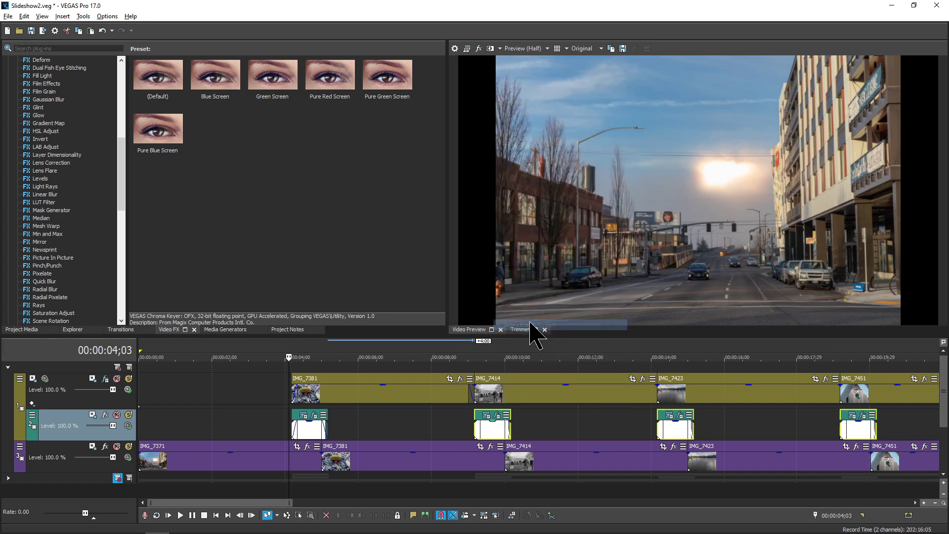
{"action": "right_click", "coordinate": [498, 431]}
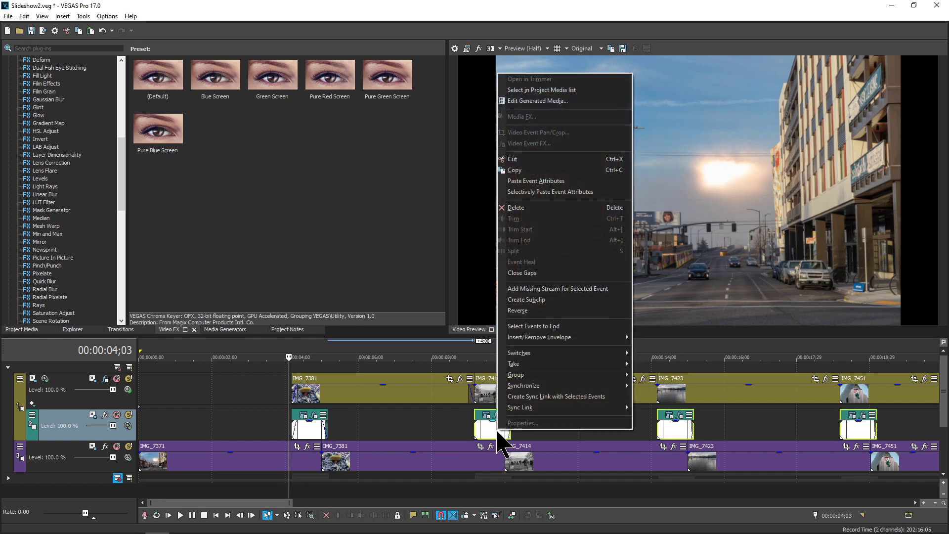
{"action": "left_click", "coordinate": [532, 181]}
{"action": "key", "text": "space"}
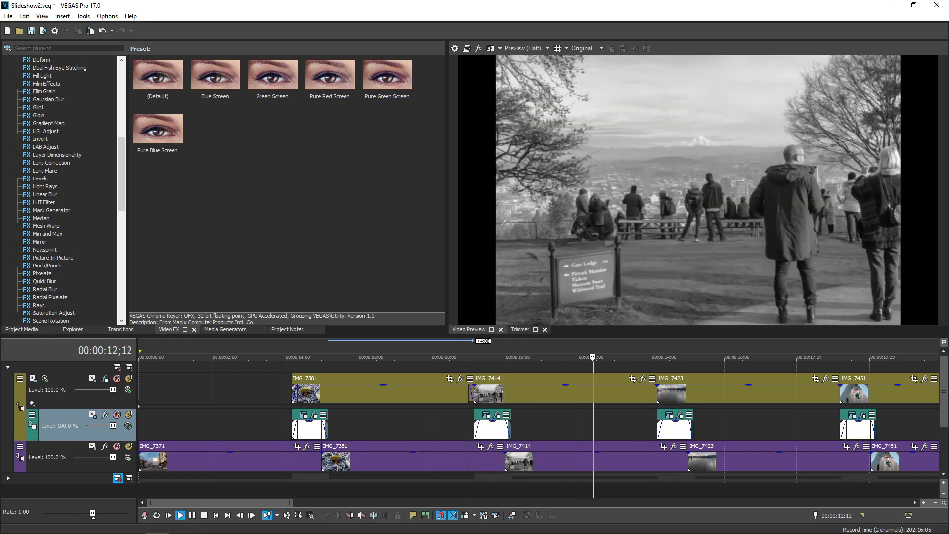
{"action": "key", "text": "space"}
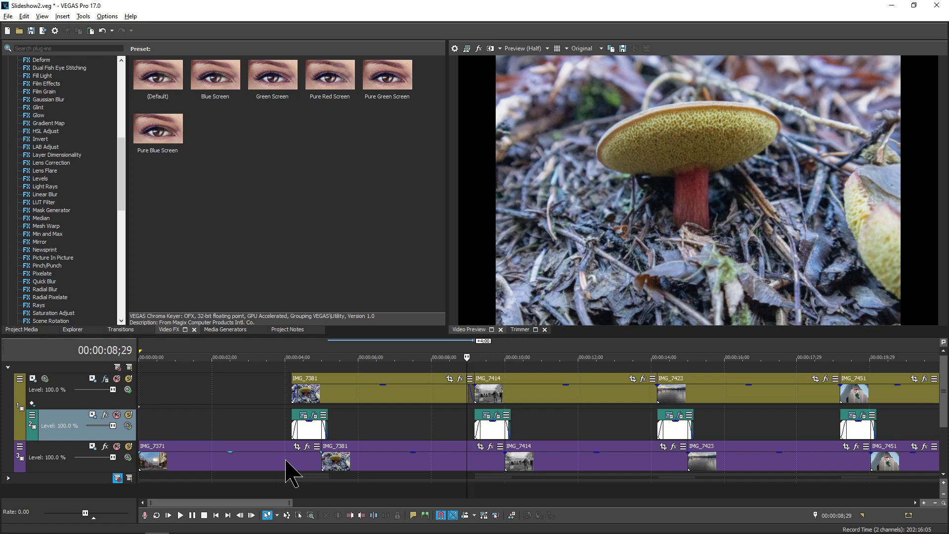
Animate a zoom-in on IMG_7371 on track 3 with a pan/crop keyframe at 00:00:05;00, about 5,059 wide and 3,373 high, and preview it.
{"action": "left_click", "coordinate": [298, 447]}
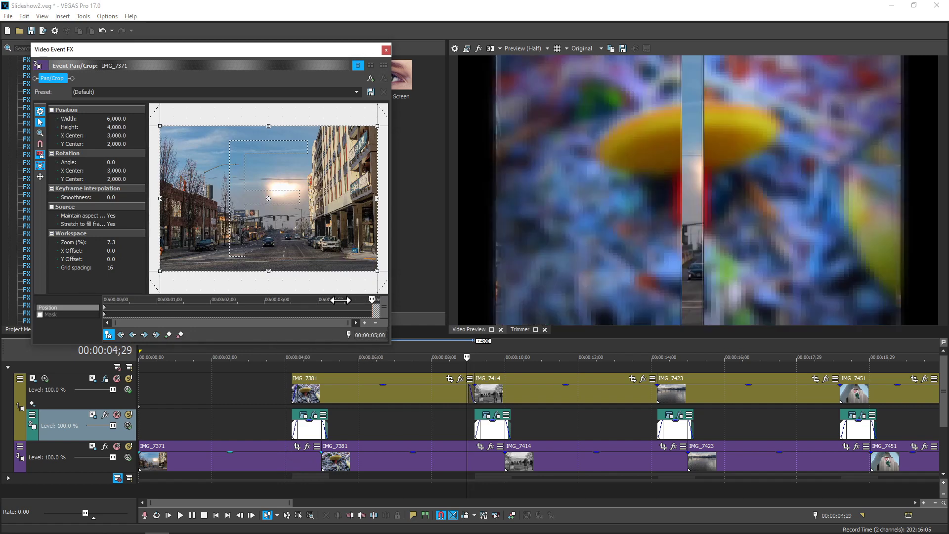
{"action": "left_click", "coordinate": [373, 297]}
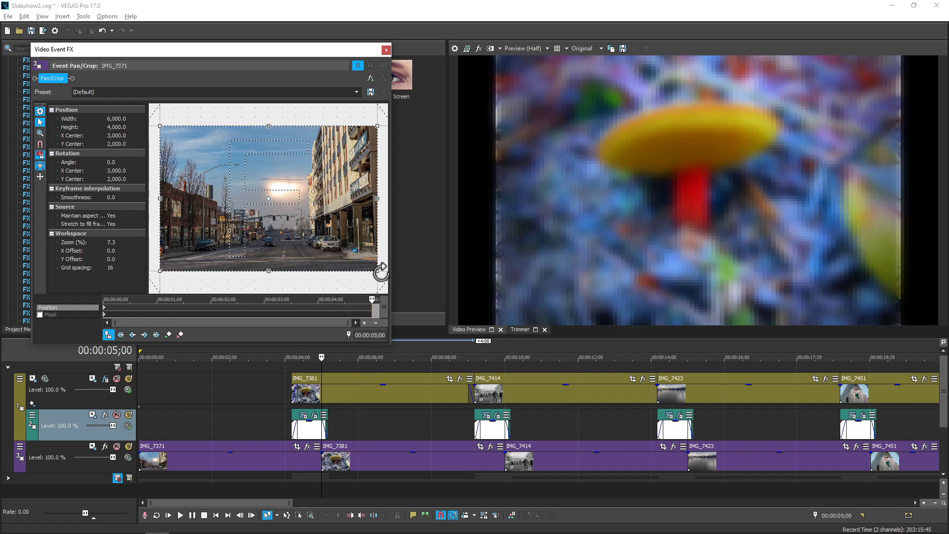
{"action": "left_click_drag", "start_coordinate": [376, 270], "coordinate": [367, 258]}
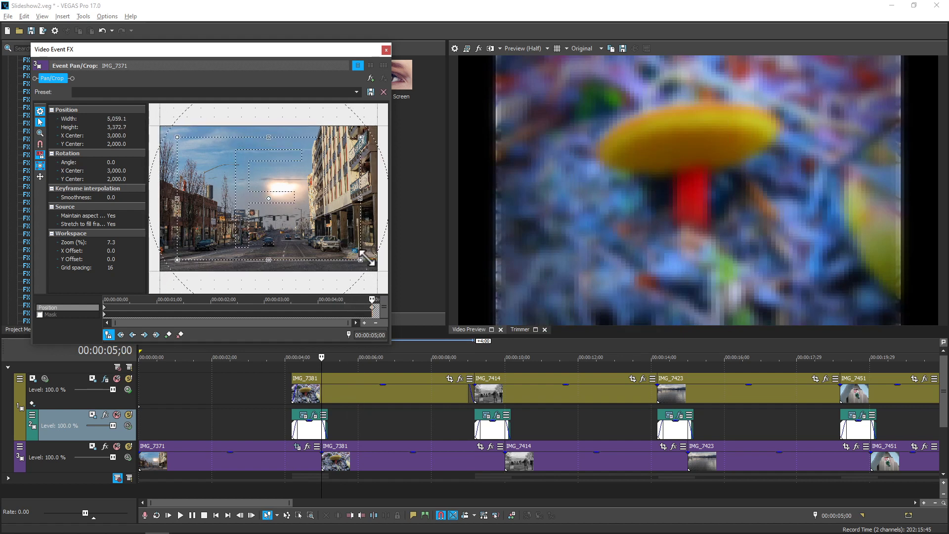
{"action": "left_click", "coordinate": [386, 50]}
{"action": "left_click", "coordinate": [151, 418]}
{"action": "key", "text": "space"}
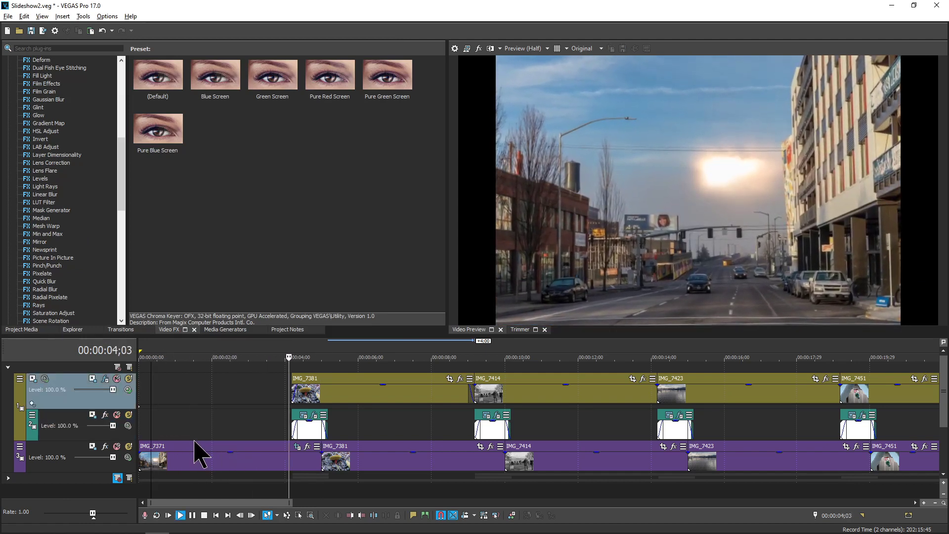
{"action": "key", "text": "space"}
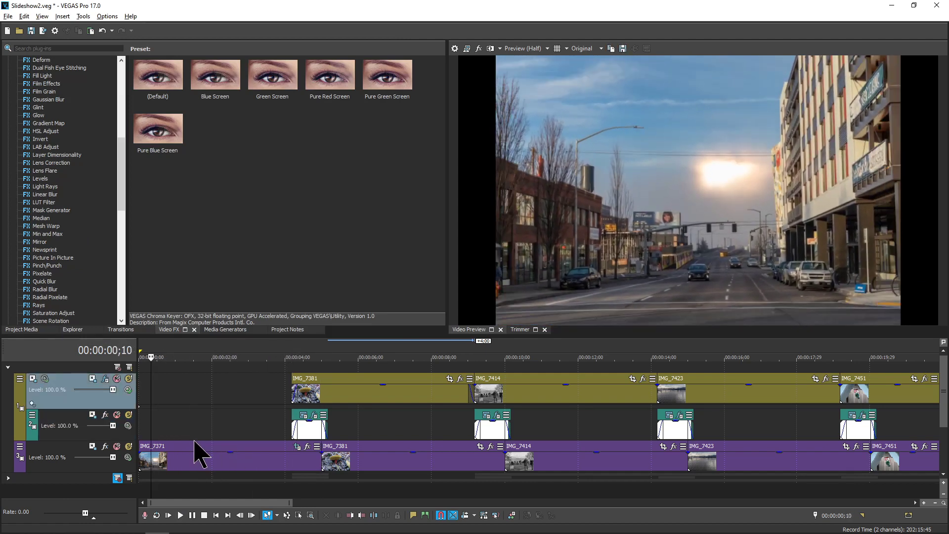
Copy IMG_7371 on track 3, selectively paste only its pan/crop settings onto the track's events to the end, and preview the slideshow.
{"action": "left_click", "coordinate": [307, 459]}
{"action": "right_click", "coordinate": [285, 462]}
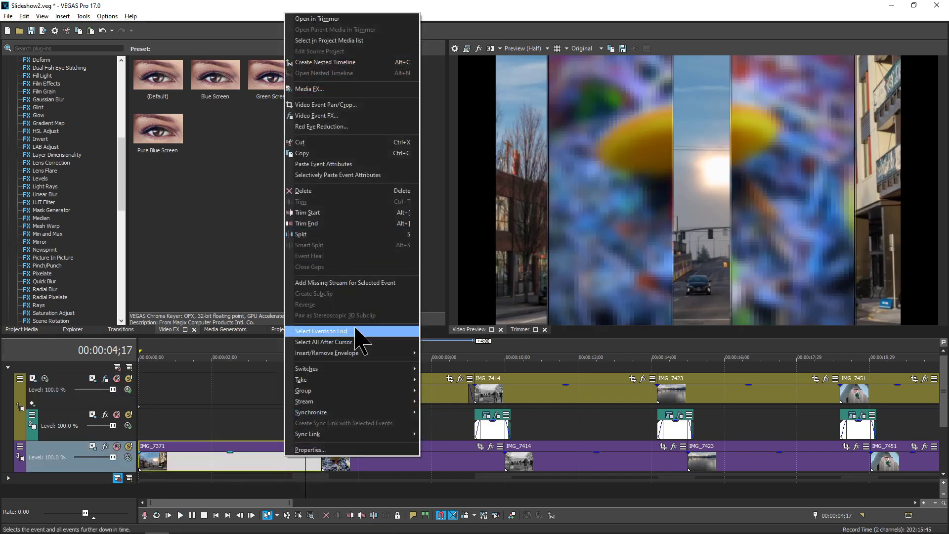
{"action": "left_click", "coordinate": [355, 330]}
{"action": "right_click", "coordinate": [297, 461]}
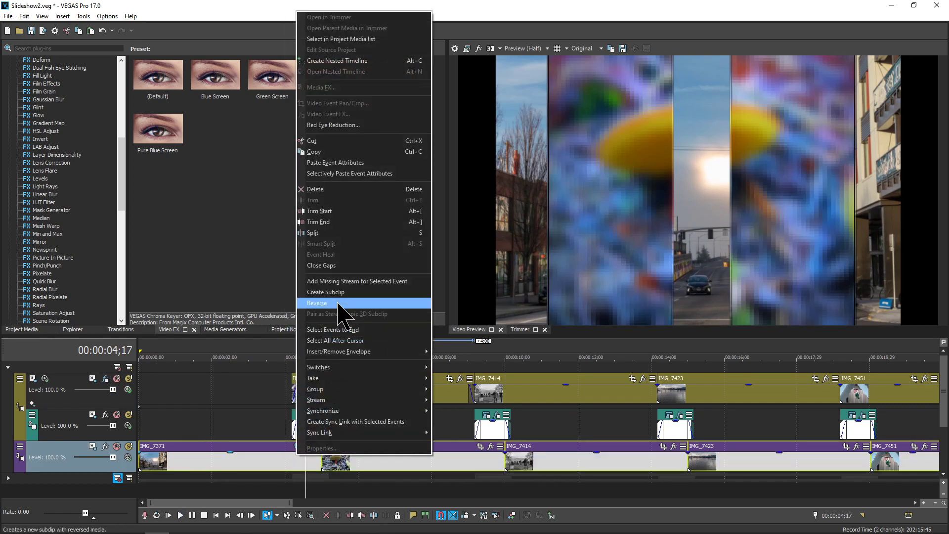
{"action": "left_click", "coordinate": [355, 174]}
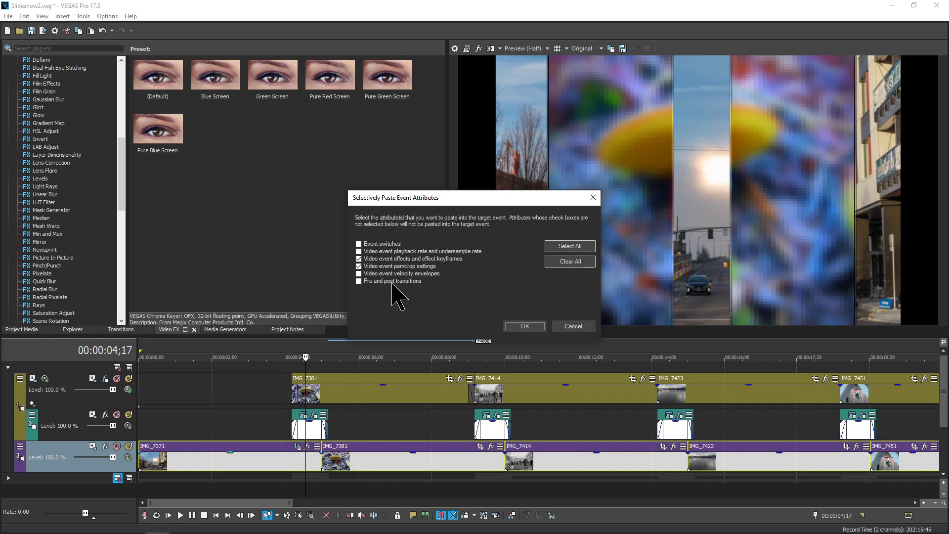
{"action": "left_click", "coordinate": [359, 266]}
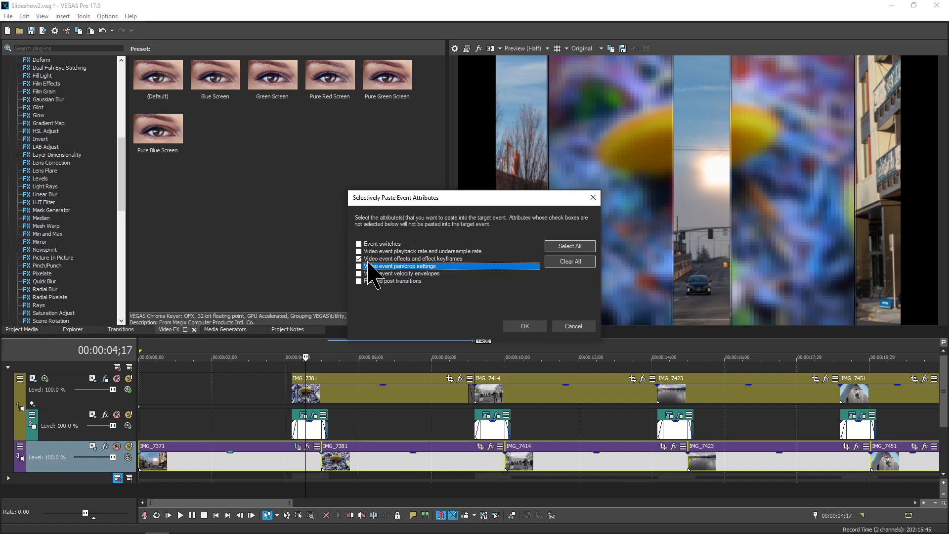
{"action": "left_click", "coordinate": [359, 258]}
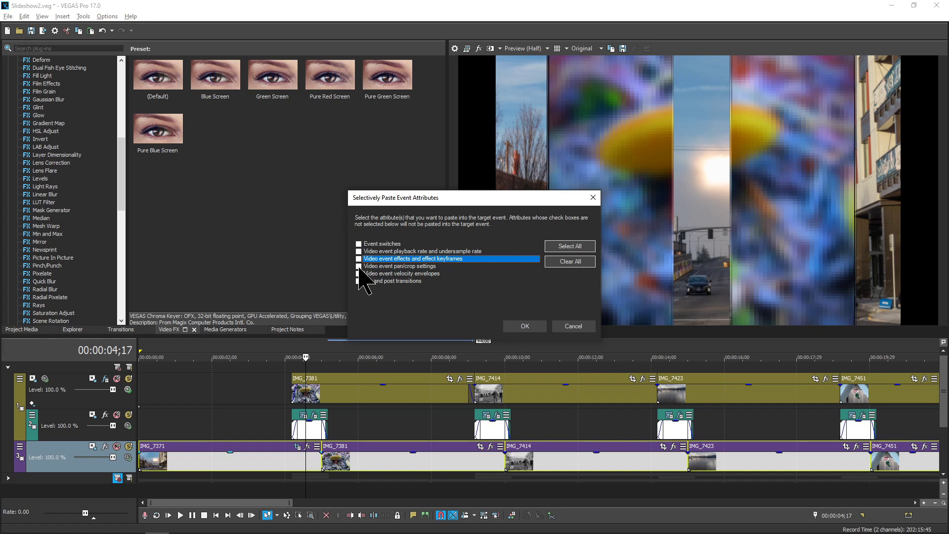
{"action": "left_click", "coordinate": [359, 266]}
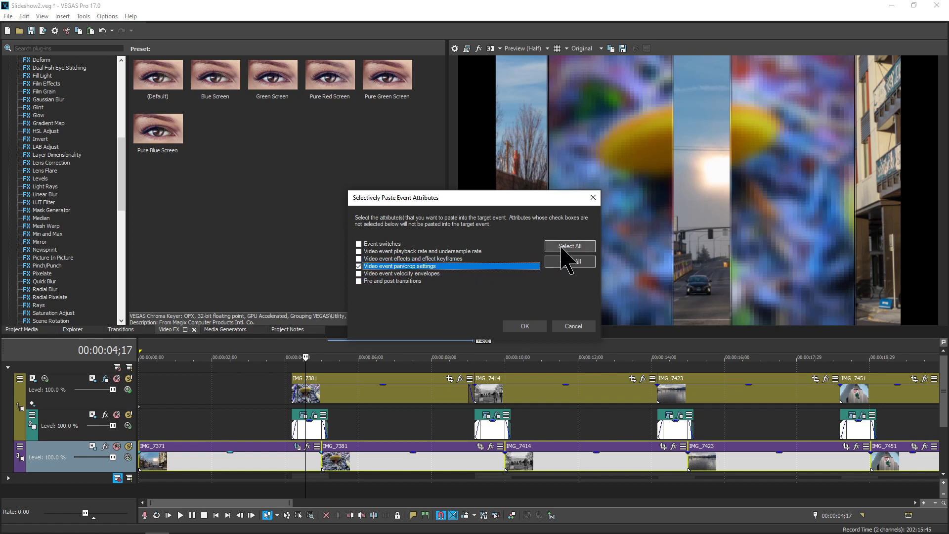
{"action": "left_click", "coordinate": [535, 329]}
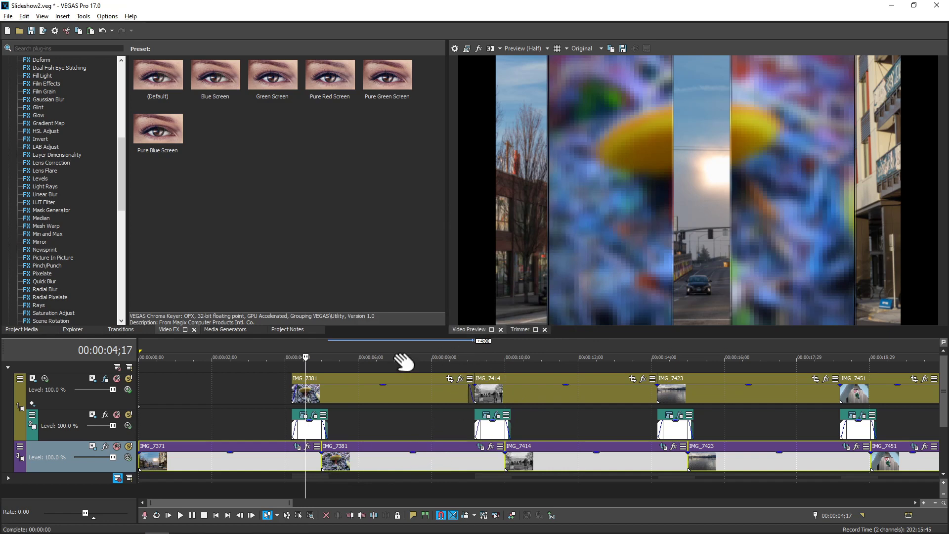
{"action": "key", "text": "space"}
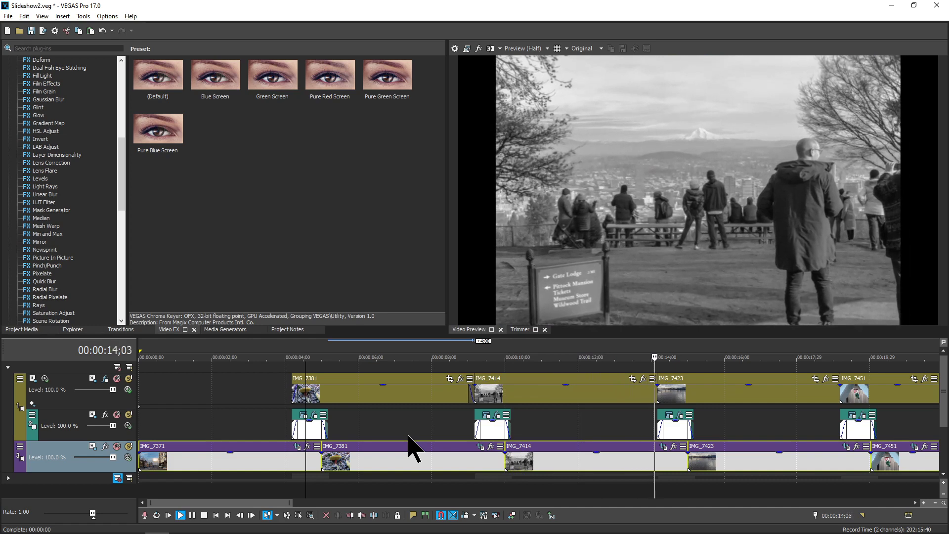
{"action": "key", "text": "space"}
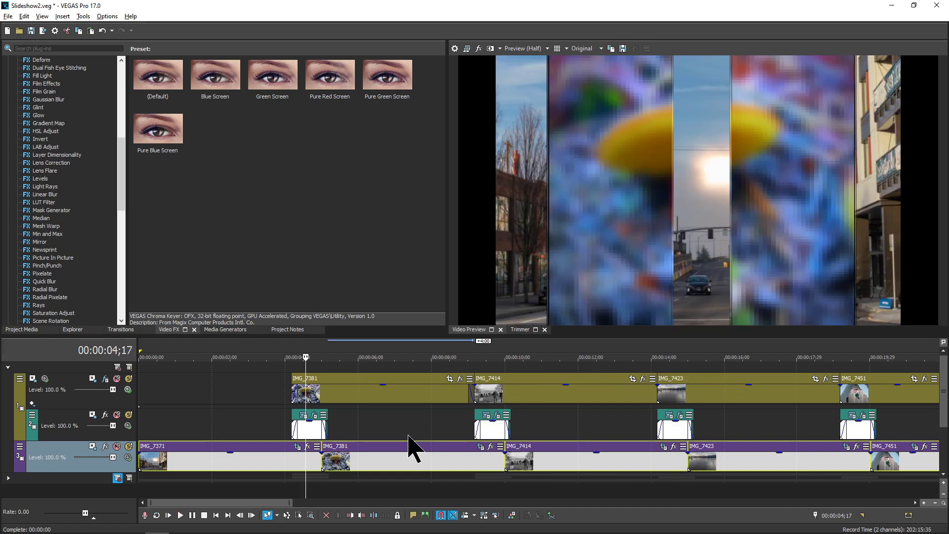